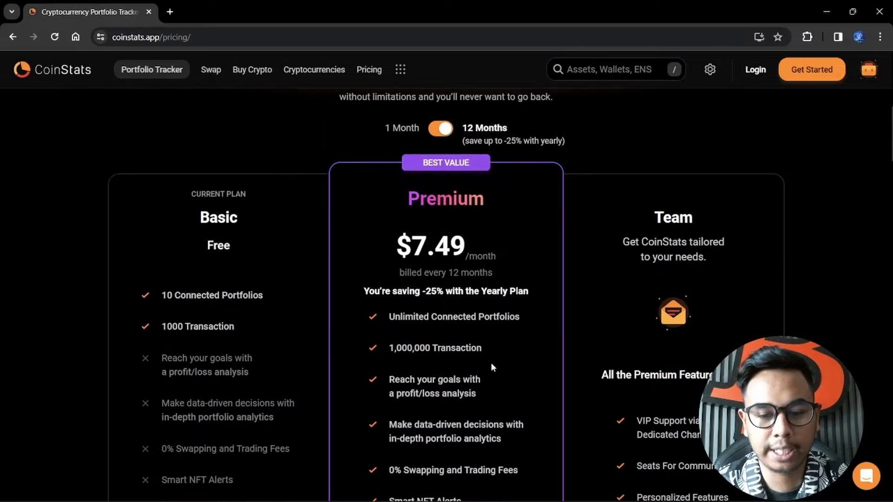
- Examine the CoinStats pricing page, comparing the features of the Basic, Premium and Team plans
{"action": "scroll", "coordinate": [494, 292], "scroll_direction": "down", "scroll_amount": 3}
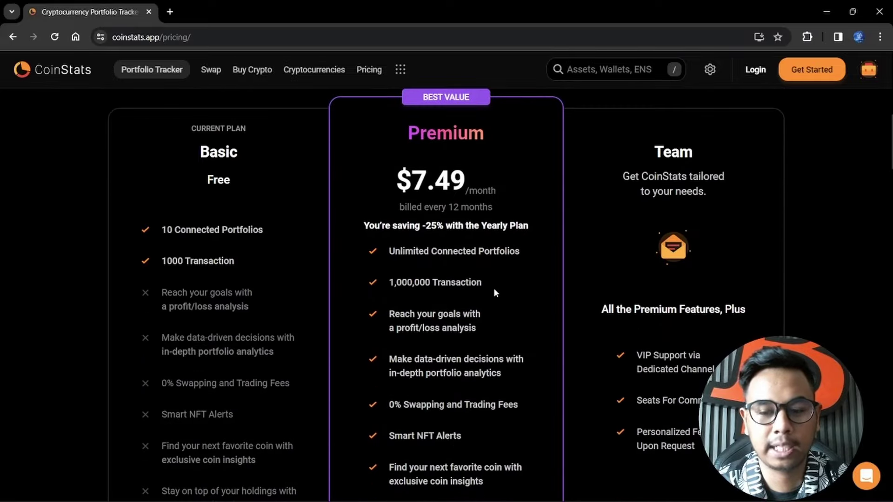
{"action": "scroll", "coordinate": [494, 292], "scroll_direction": "down", "scroll_amount": 3}
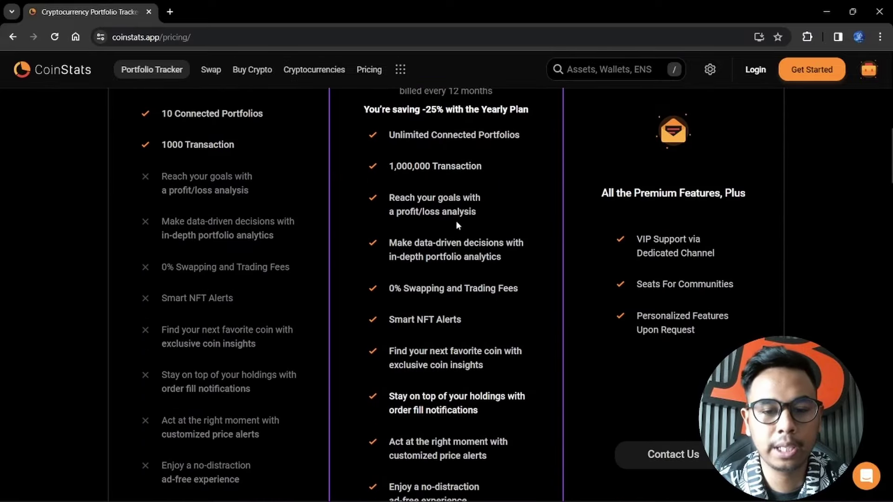
{"action": "scroll", "coordinate": [459, 226], "scroll_direction": "down", "scroll_amount": 3}
{"action": "scroll", "coordinate": [478, 266], "scroll_direction": "up", "scroll_amount": 6}
{"action": "scroll", "coordinate": [478, 266], "scroll_direction": "up", "scroll_amount": 4}
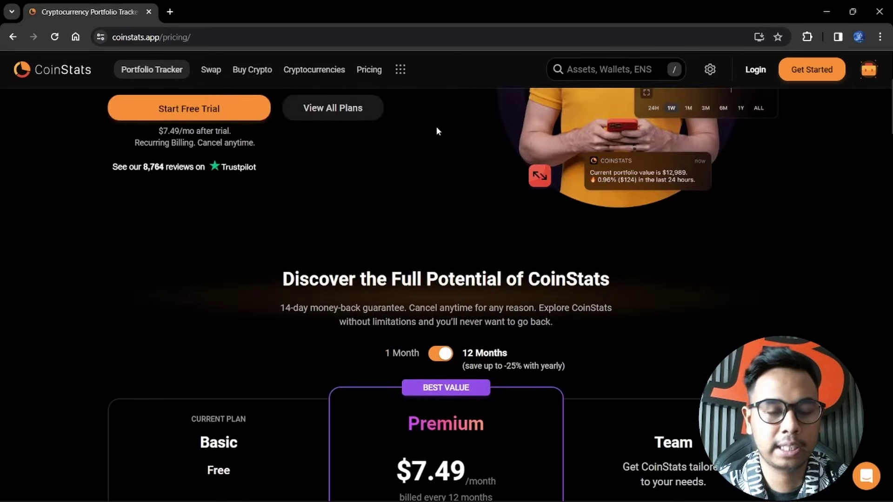
{"action": "left_click", "coordinate": [402, 71]}
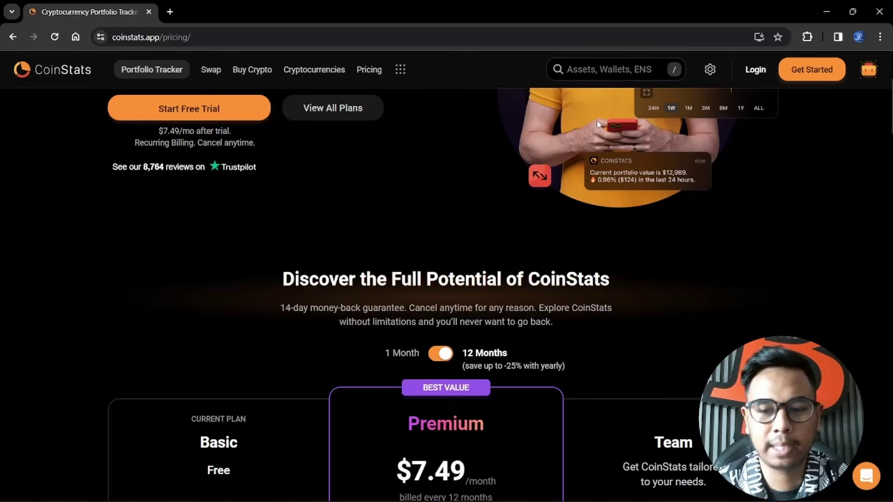
{"action": "scroll", "coordinate": [250, 274], "scroll_direction": "down", "scroll_amount": 7}
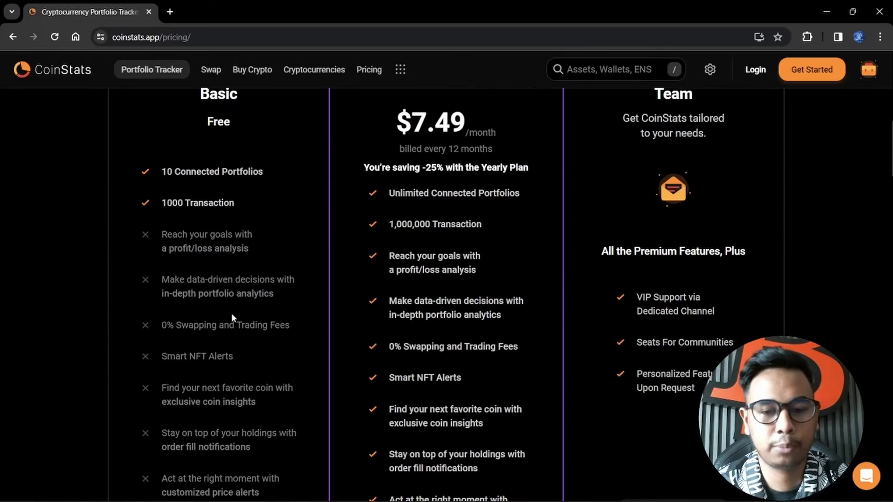
{"action": "scroll", "coordinate": [237, 297], "scroll_direction": "up", "scroll_amount": 10}
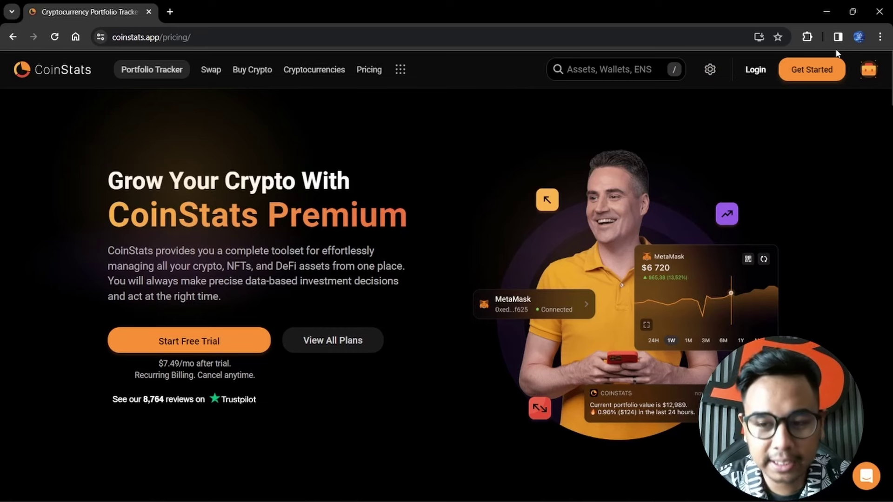
- Sign up for CoinStats with the first listed Google account and approve sharing its details
{"action": "left_click", "coordinate": [805, 79]}
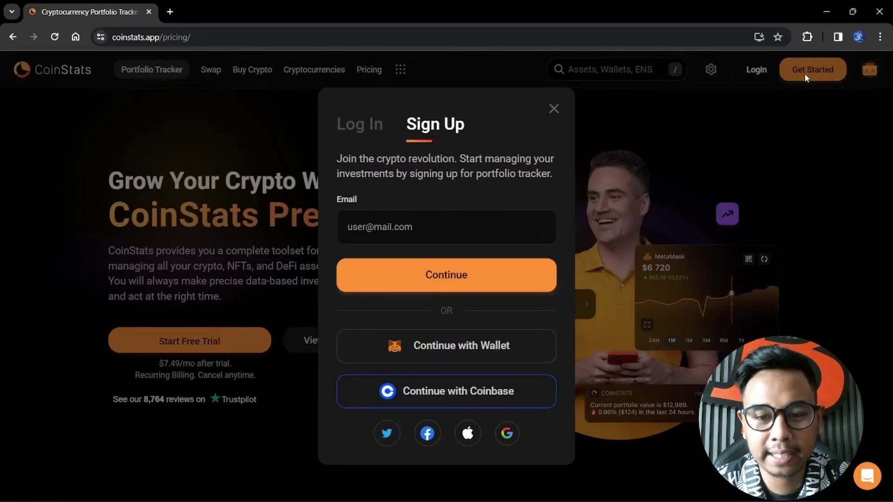
{"action": "left_click", "coordinate": [507, 439]}
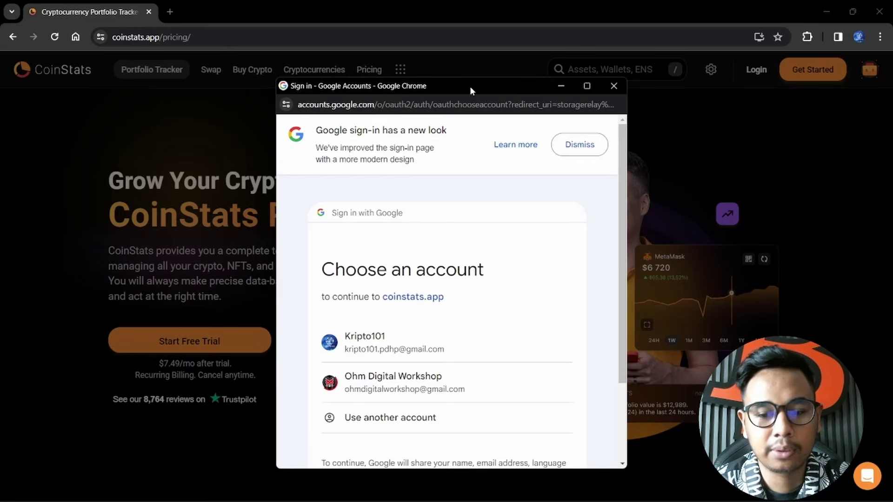
{"action": "left_click_drag", "start_coordinate": [470, 86], "coordinate": [332, 36]}
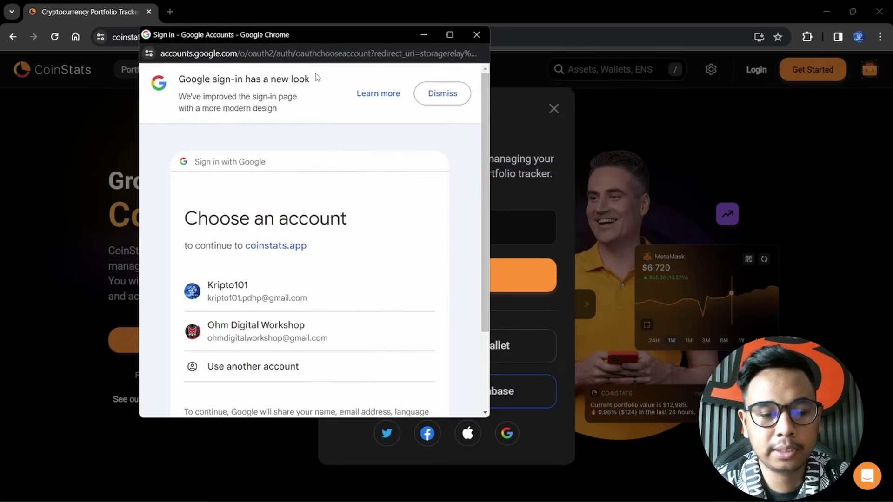
{"action": "left_click", "coordinate": [259, 290]}
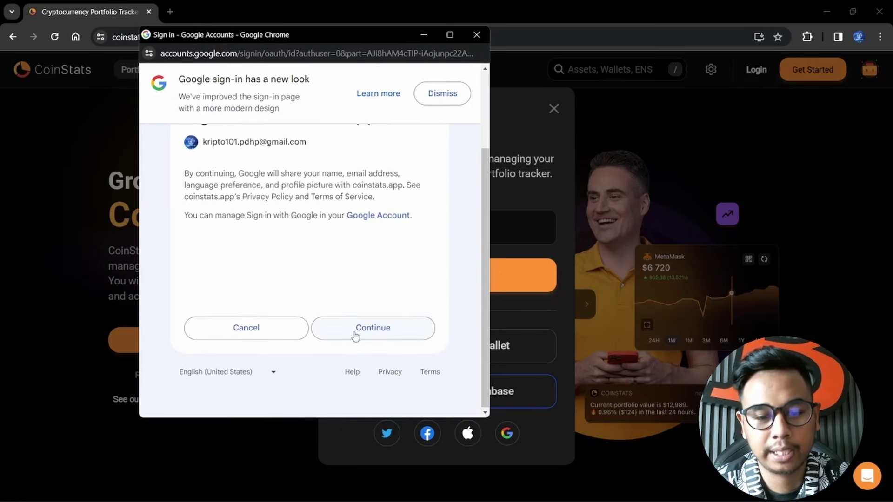
{"action": "left_click", "coordinate": [356, 329]}
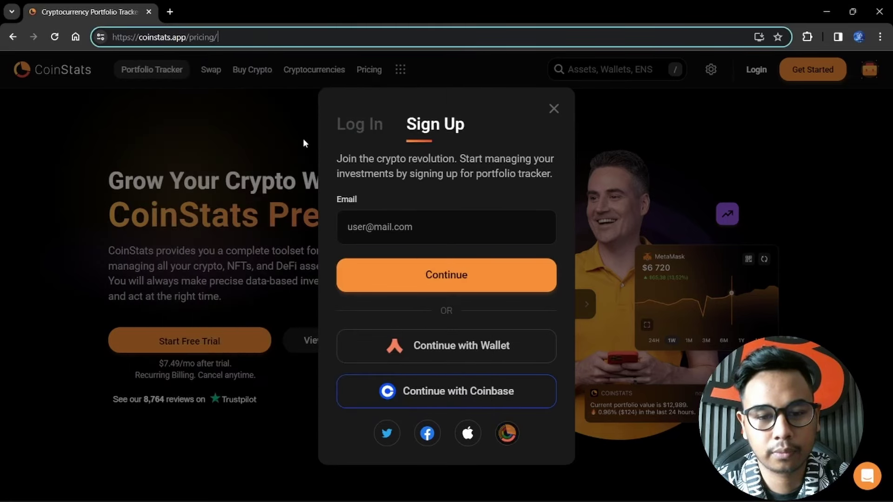
- Solve the picture captcha by selecting the symbols in the requested order and submit it
{"action": "left_click", "coordinate": [398, 111]}
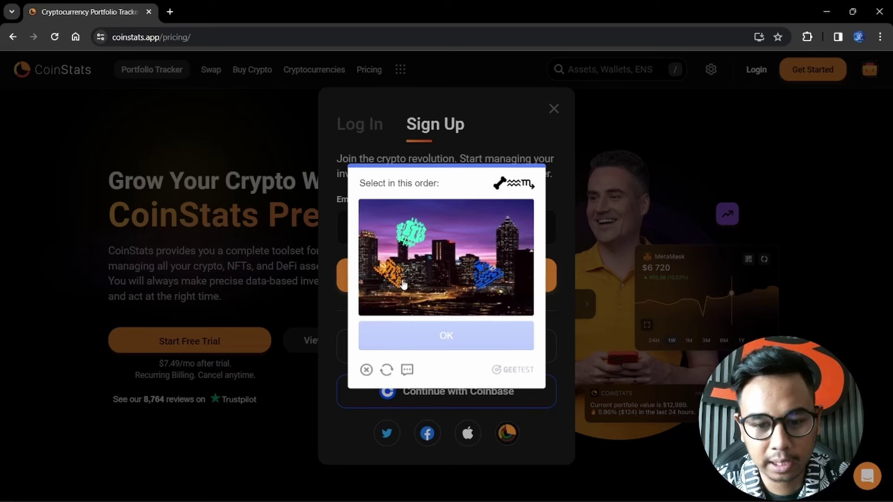
{"action": "left_click", "coordinate": [416, 229]}
{"action": "left_click", "coordinate": [393, 273]}
{"action": "left_click", "coordinate": [490, 281]}
{"action": "left_click", "coordinate": [447, 336]}
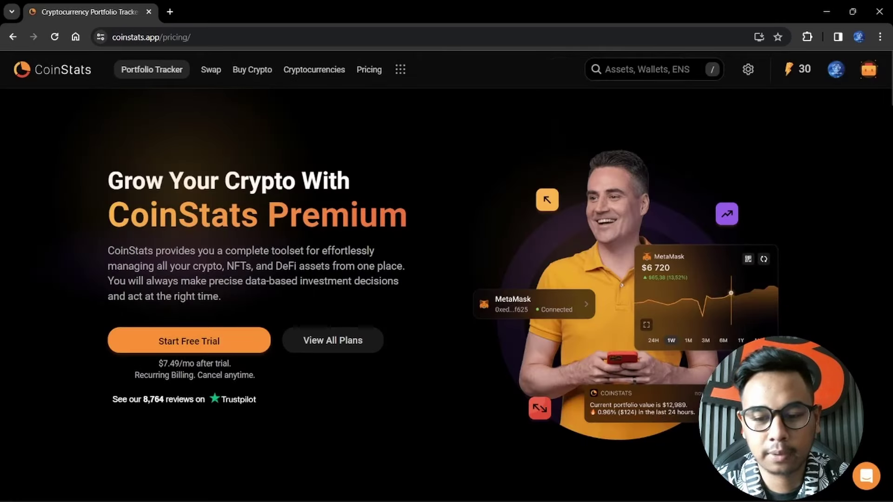
{"action": "scroll", "coordinate": [638, 327], "scroll_direction": "down", "scroll_amount": 3}
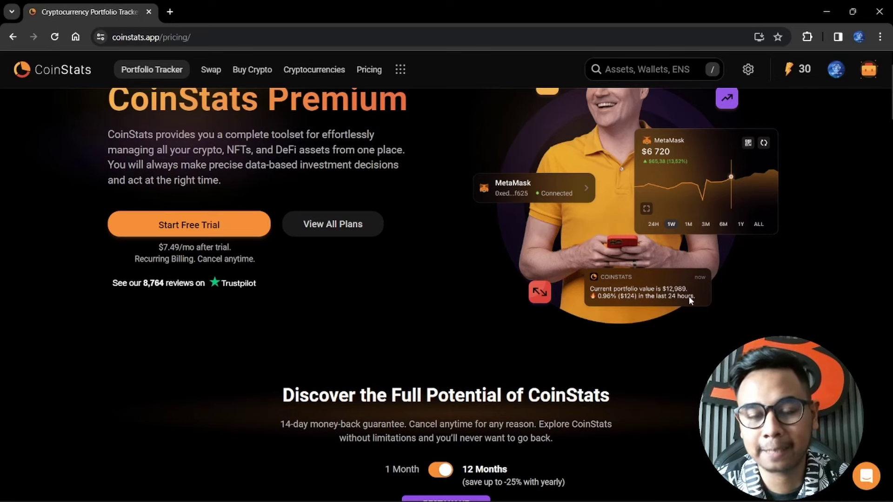
{"action": "scroll", "coordinate": [688, 294], "scroll_direction": "up", "scroll_amount": 1}
{"action": "scroll", "coordinate": [688, 293], "scroll_direction": "down", "scroll_amount": 3}
{"action": "scroll", "coordinate": [689, 291], "scroll_direction": "up", "scroll_amount": 3}
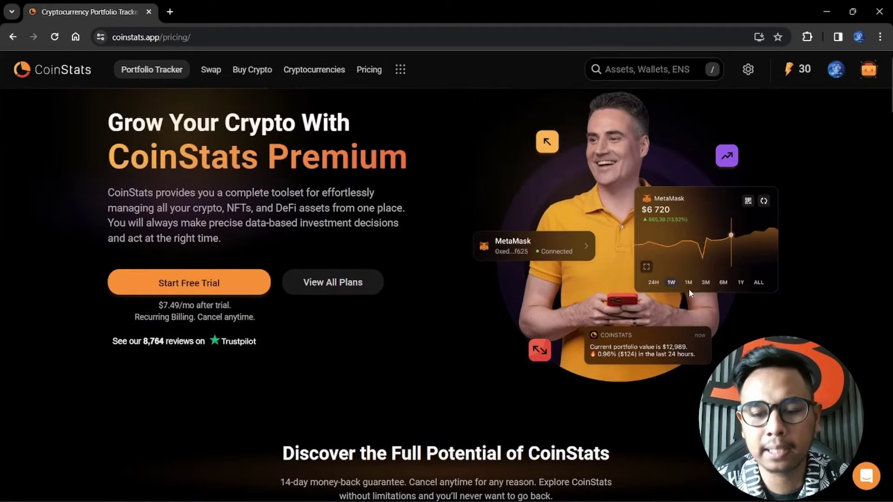
{"action": "scroll", "coordinate": [688, 286], "scroll_direction": "down", "scroll_amount": 2}
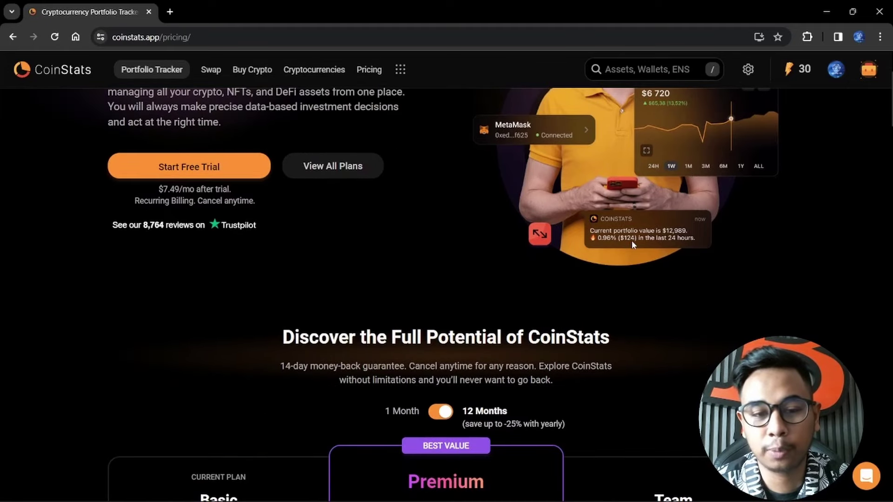
{"action": "scroll", "coordinate": [634, 241], "scroll_direction": "up", "scroll_amount": 2}
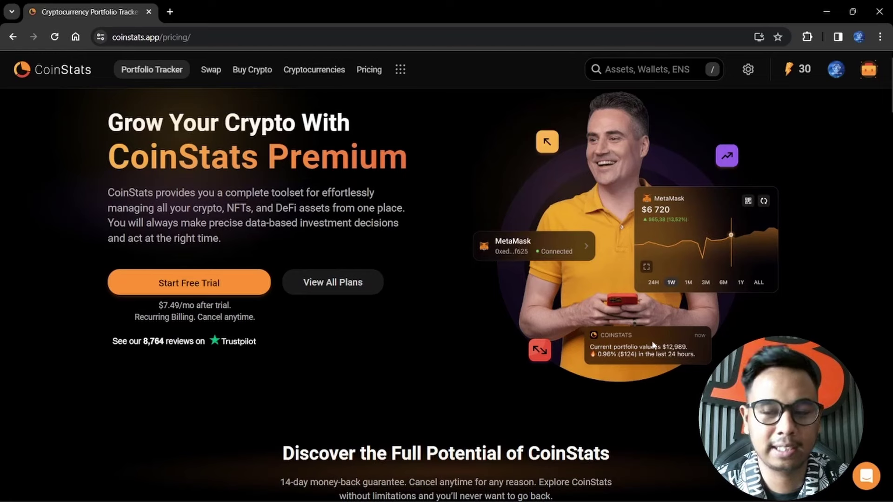
{"action": "scroll", "coordinate": [652, 344], "scroll_direction": "up", "scroll_amount": 1}
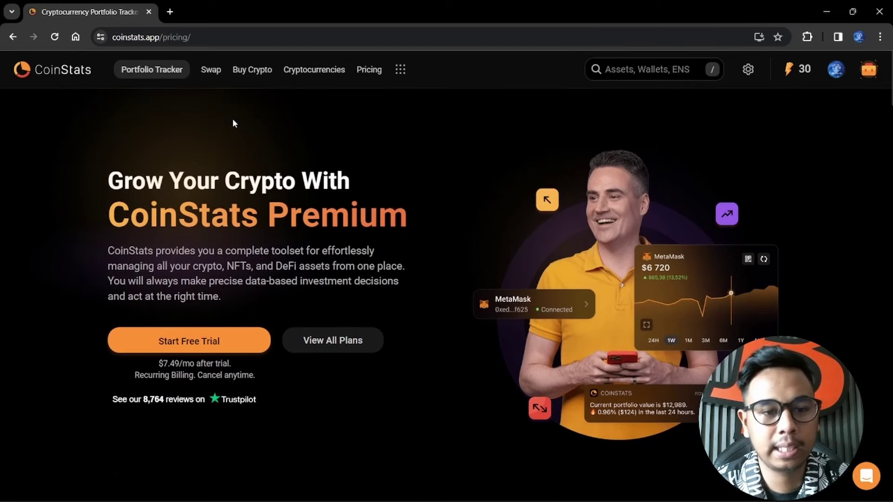
- Go to the Portfolio Tracker page and start connecting a portfolio
{"action": "left_click", "coordinate": [151, 72]}
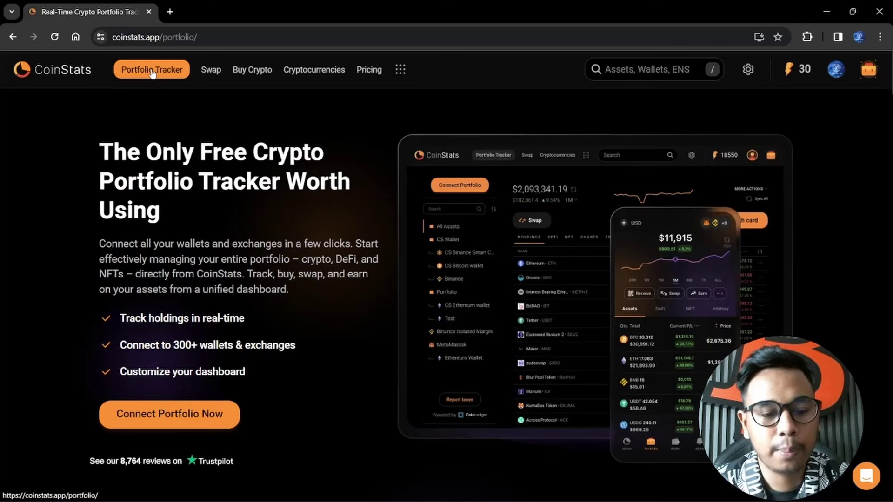
{"action": "left_click", "coordinate": [207, 413]}
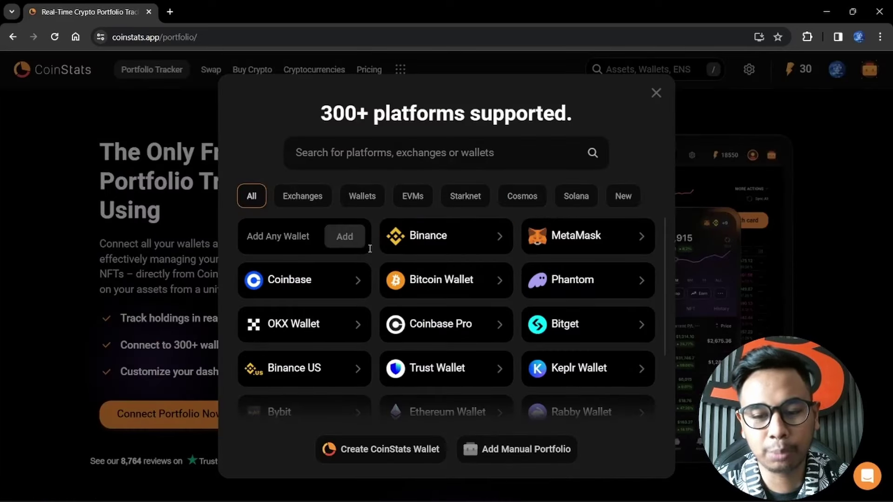
- Examine the list of supported exchanges and wallets that can be connected as a portfolio
{"action": "scroll", "coordinate": [433, 251], "scroll_direction": "down", "scroll_amount": 2}
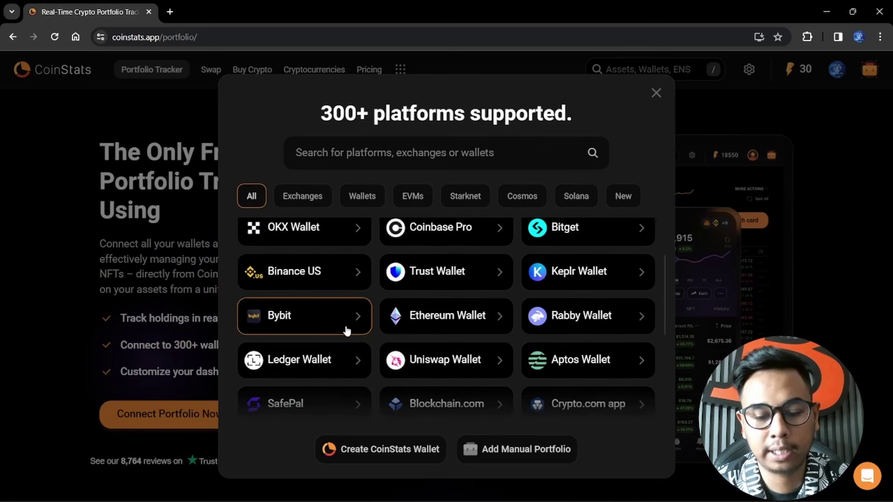
{"action": "scroll", "coordinate": [353, 326], "scroll_direction": "up", "scroll_amount": 2}
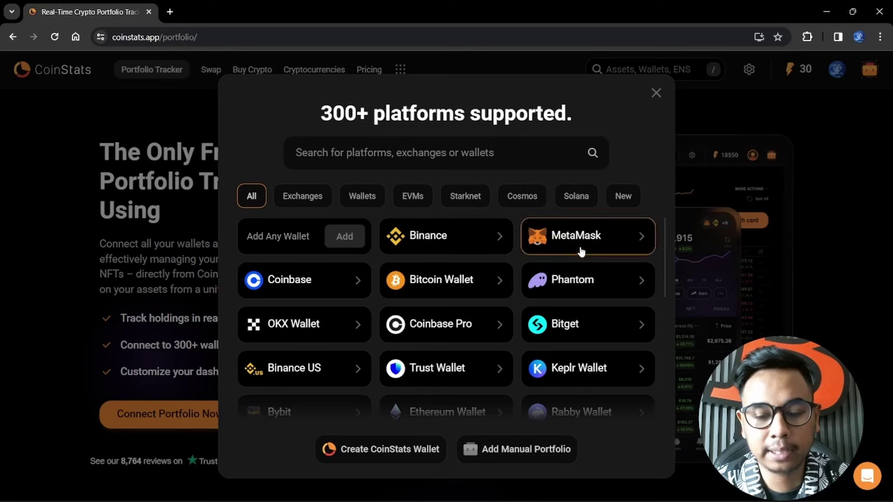
{"action": "scroll", "coordinate": [581, 253], "scroll_direction": "down", "scroll_amount": 3}
{"action": "scroll", "coordinate": [572, 260], "scroll_direction": "down", "scroll_amount": 2}
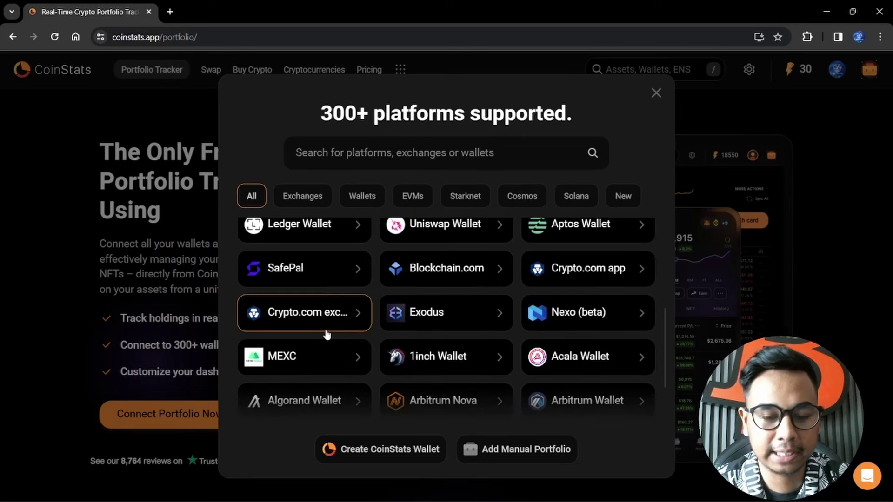
{"action": "scroll", "coordinate": [327, 335], "scroll_direction": "down", "scroll_amount": 2}
{"action": "scroll", "coordinate": [325, 329], "scroll_direction": "down", "scroll_amount": 3}
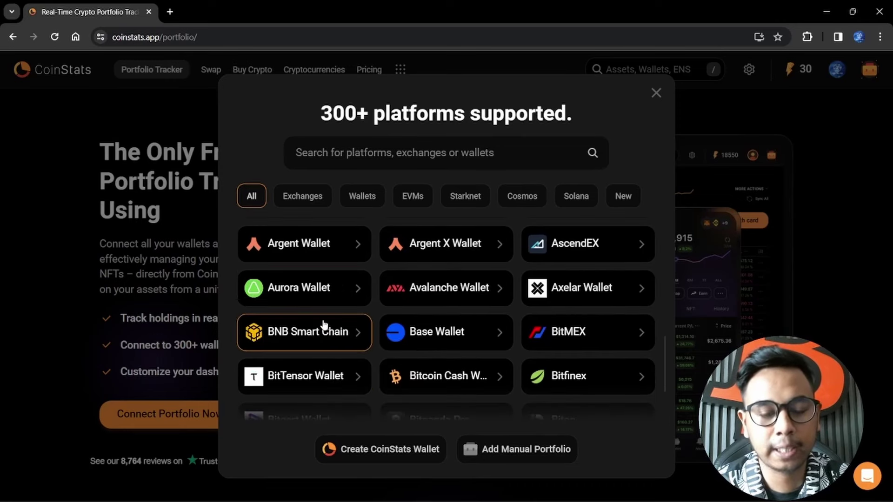
{"action": "scroll", "coordinate": [321, 321], "scroll_direction": "down", "scroll_amount": 3}
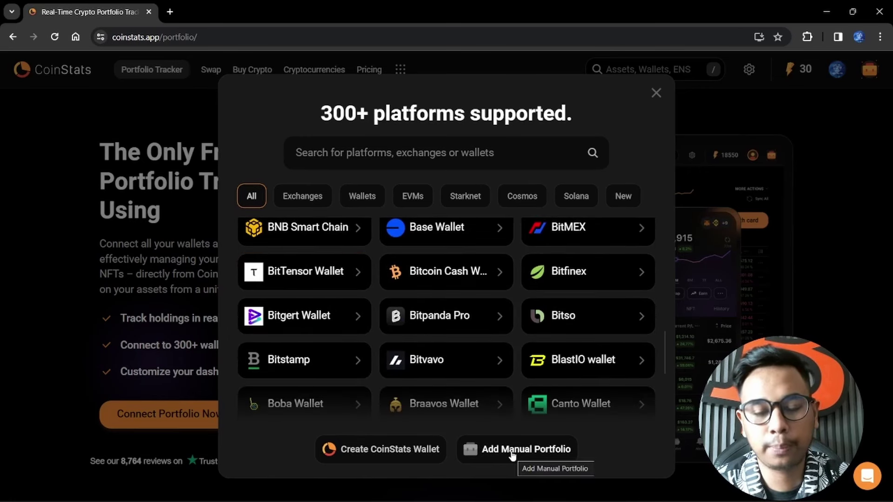
{"action": "scroll", "coordinate": [481, 395], "scroll_direction": "down", "scroll_amount": 3}
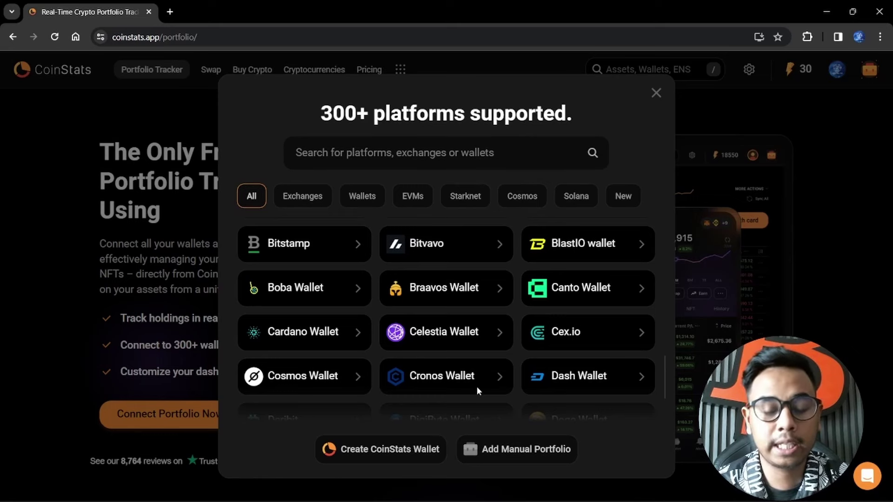
{"action": "scroll", "coordinate": [476, 386], "scroll_direction": "up", "scroll_amount": 8}
{"action": "scroll", "coordinate": [486, 386], "scroll_direction": "down", "scroll_amount": 5}
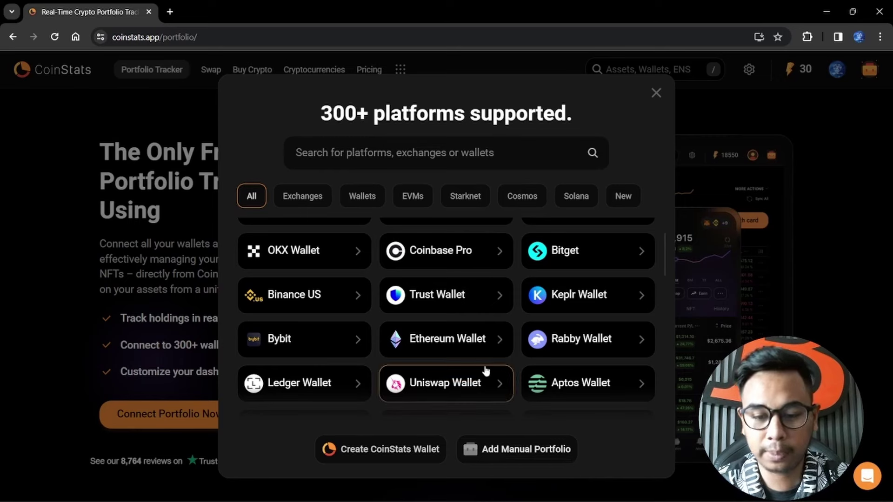
{"action": "scroll", "coordinate": [569, 253], "scroll_direction": "up", "scroll_amount": 2}
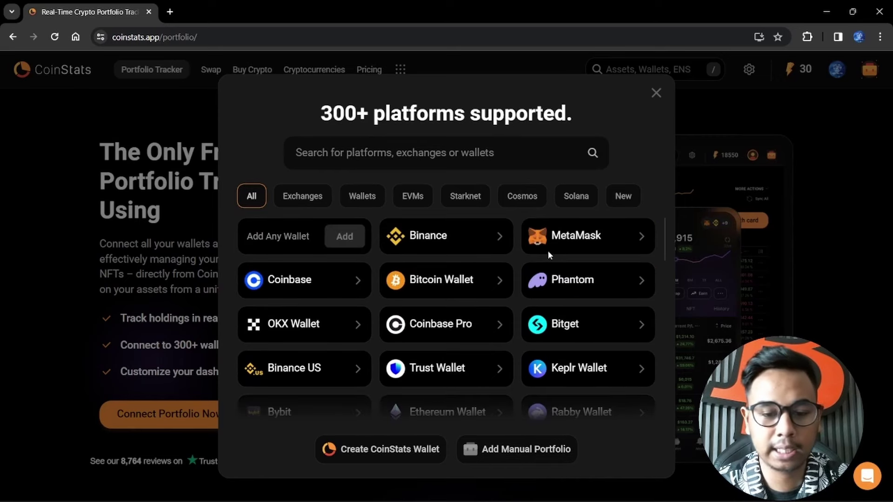
- Add a manual portfolio named Halving, leaving the total cost empty, and save it
{"action": "left_click", "coordinate": [489, 453]}
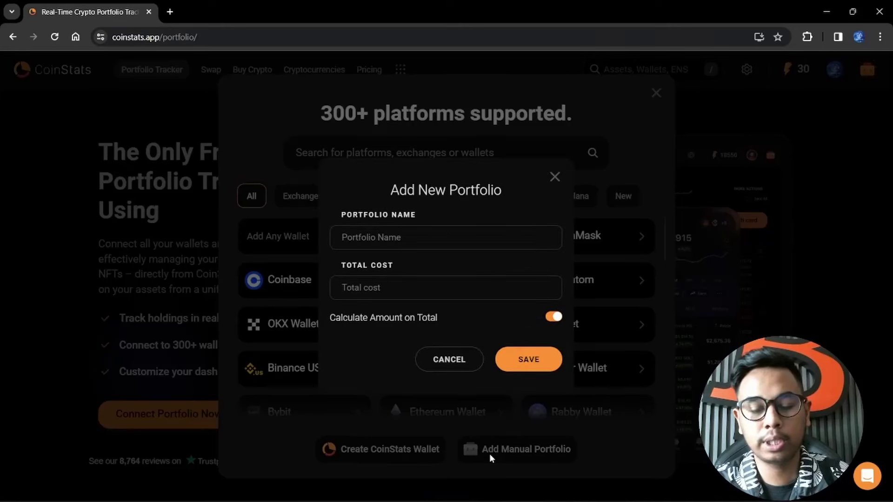
{"action": "left_click", "coordinate": [407, 235]}
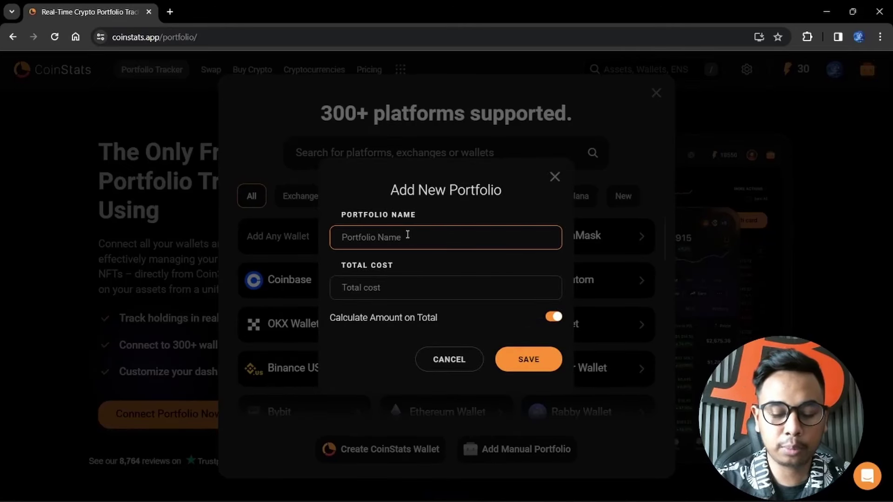
{"action": "type", "text": "Halc"}
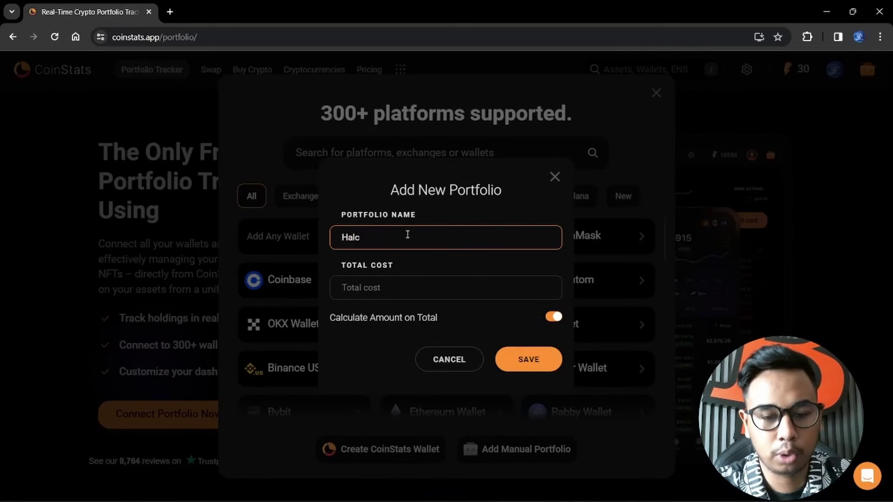
{"action": "key", "text": "BackSpace"}
{"action": "type", "text": "ving"}
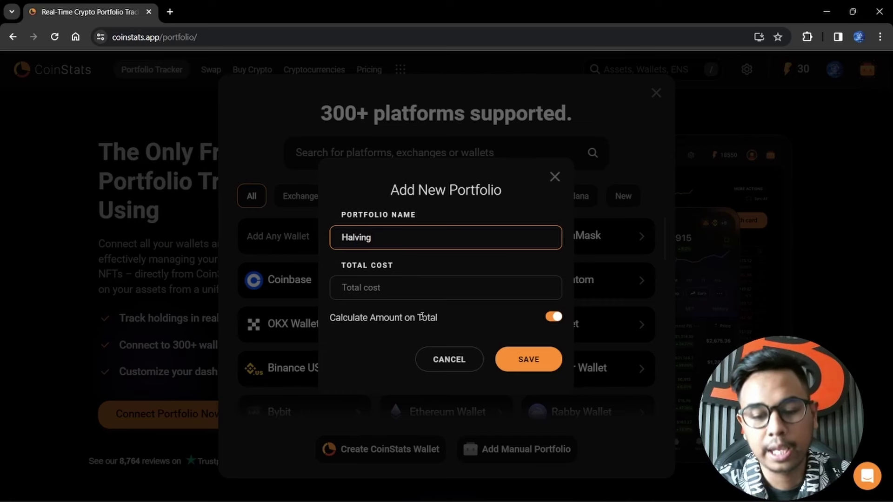
{"action": "left_click", "coordinate": [527, 357]}
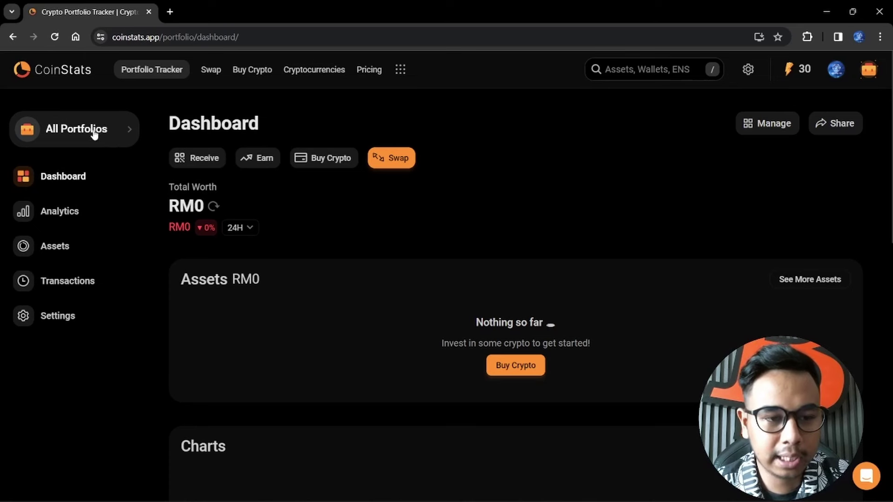
- Switch the dashboard from all portfolios to the Halving portfolio
{"action": "left_click", "coordinate": [79, 132]}
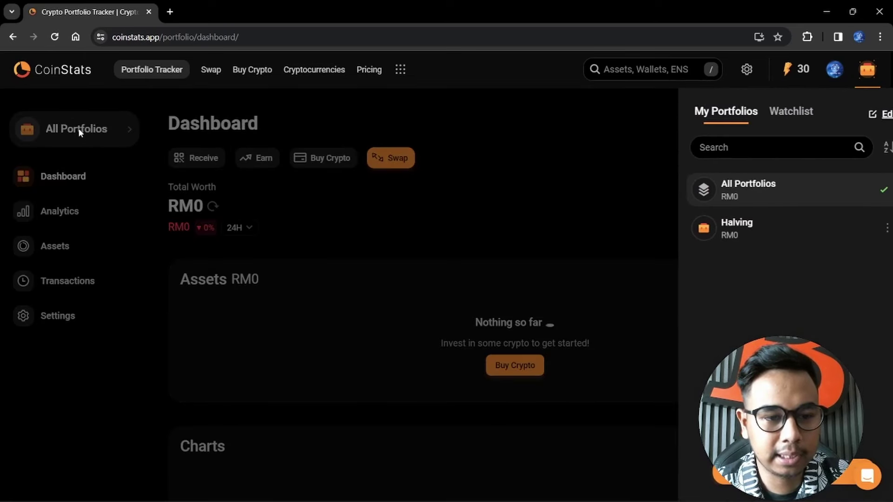
{"action": "left_click", "coordinate": [719, 231]}
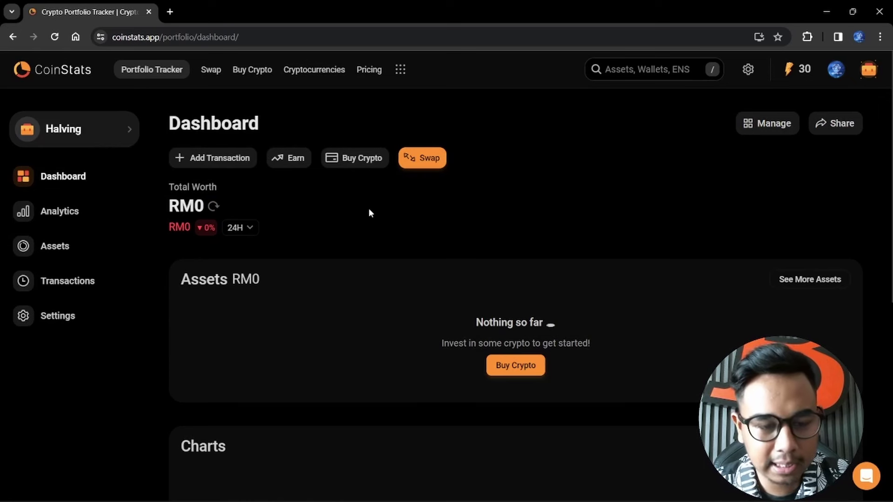
- Start a new transaction, view the Sell and Transfer forms, and set the transaction type to Buy
{"action": "left_click", "coordinate": [233, 161]}
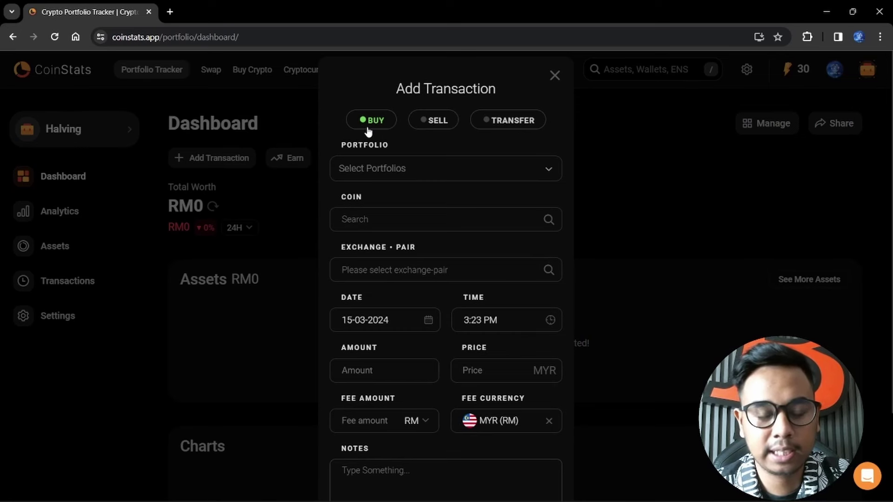
{"action": "left_click", "coordinate": [440, 124]}
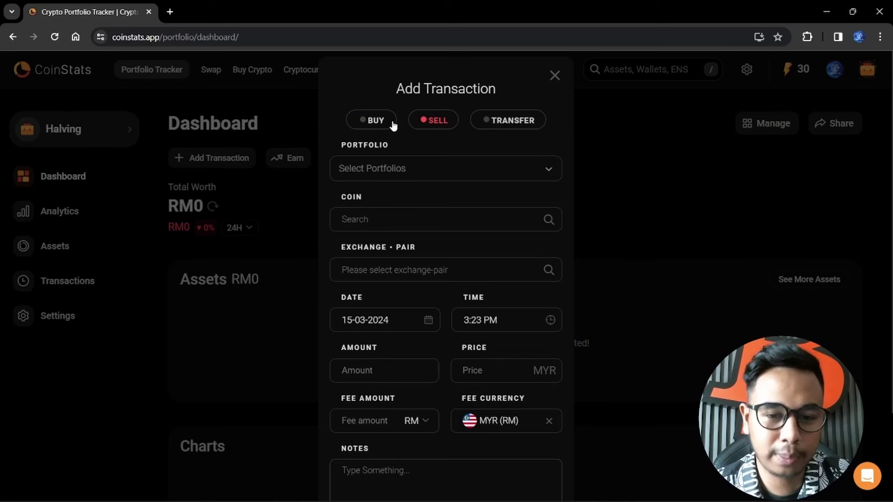
{"action": "left_click", "coordinate": [500, 126]}
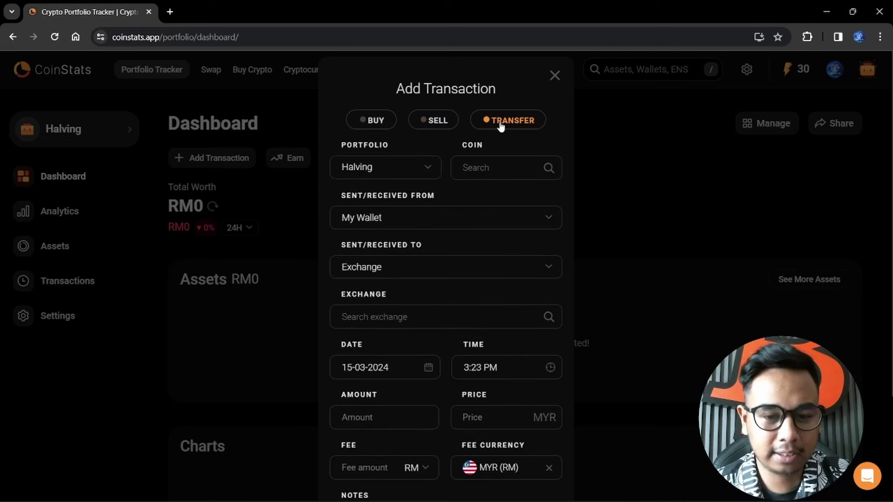
{"action": "left_click", "coordinate": [374, 121]}
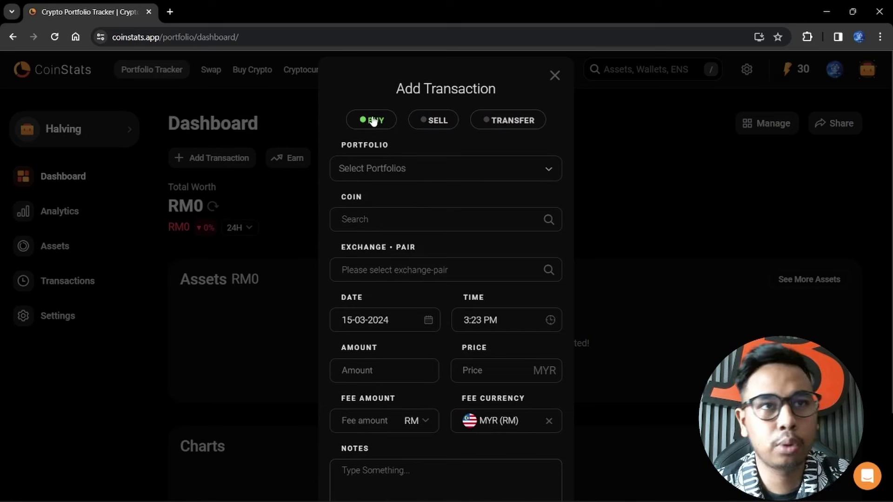
{"action": "left_click", "coordinate": [492, 125]}
{"action": "left_click", "coordinate": [385, 125]}
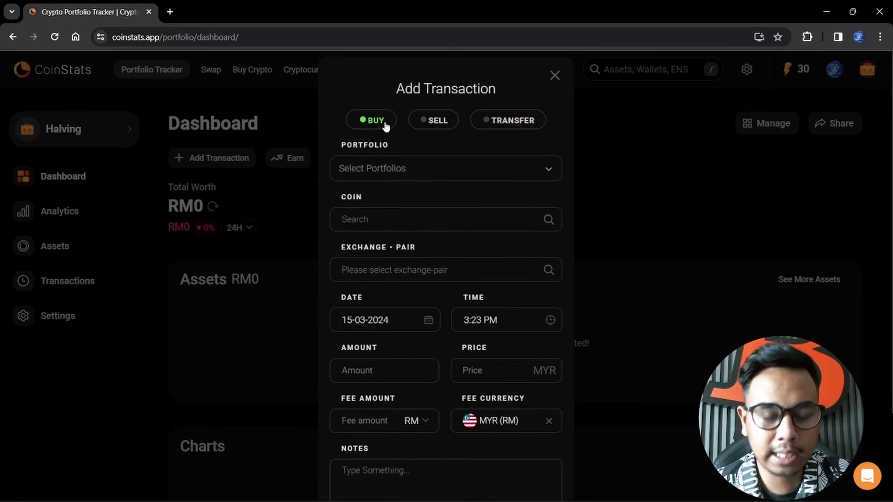
- Assign the buy transaction to the Halving portfolio and choose Render (RNDR) as the coin
{"action": "left_click", "coordinate": [393, 168]}
{"action": "left_click", "coordinate": [400, 173]}
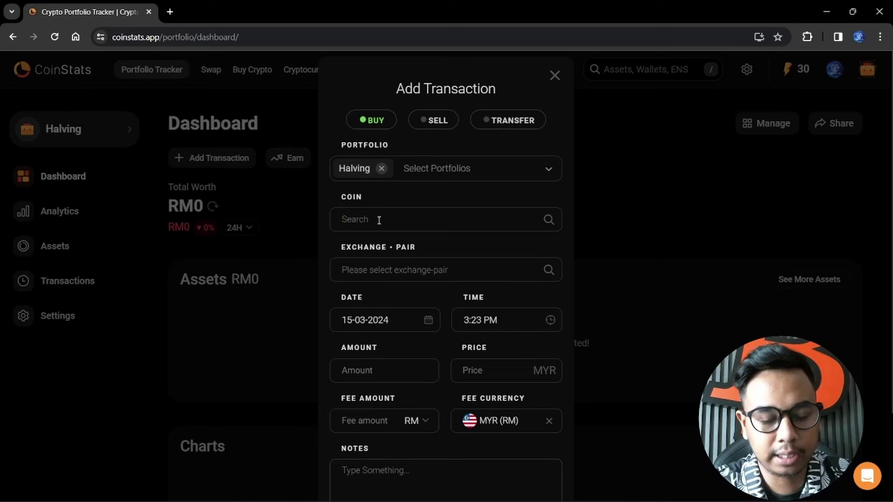
{"action": "type", "text": "m"}
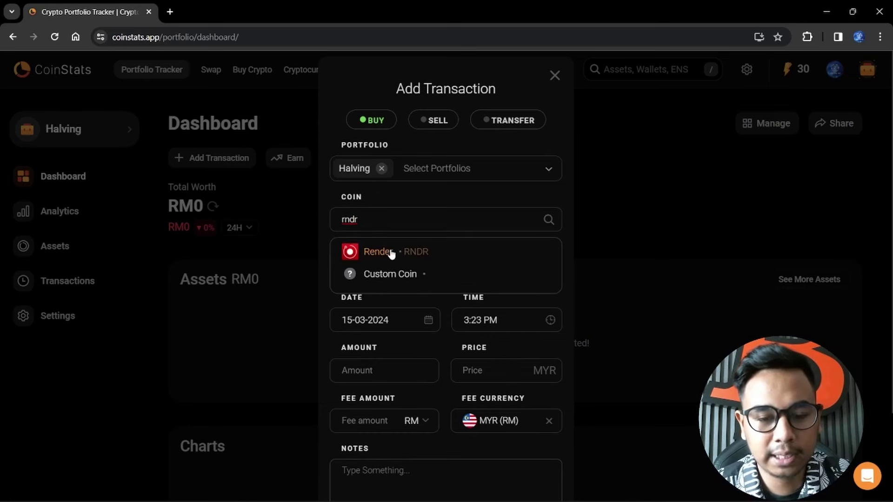
{"action": "left_click", "coordinate": [392, 251]}
- Search the exchange pairs for kucoin and choose the Kucoin spot pair RNDR - USDT
{"action": "left_click", "coordinate": [390, 268]}
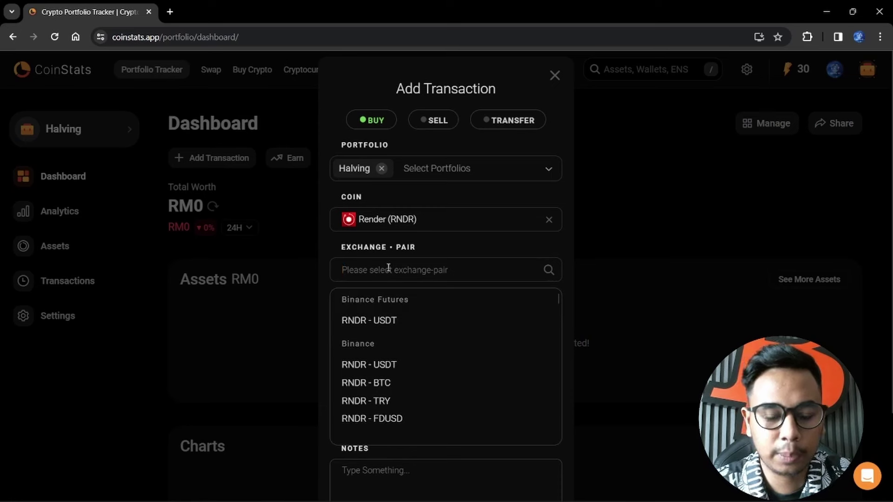
{"action": "type", "text": "kucoin"}
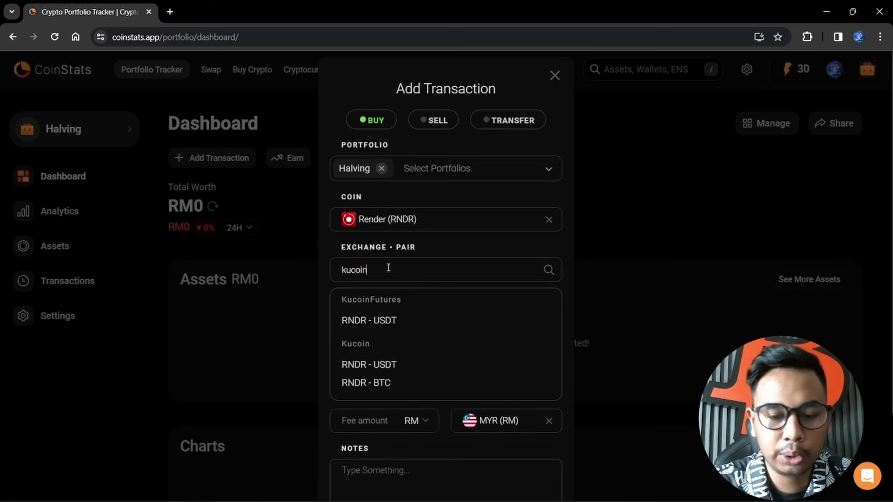
{"action": "left_click", "coordinate": [373, 364]}
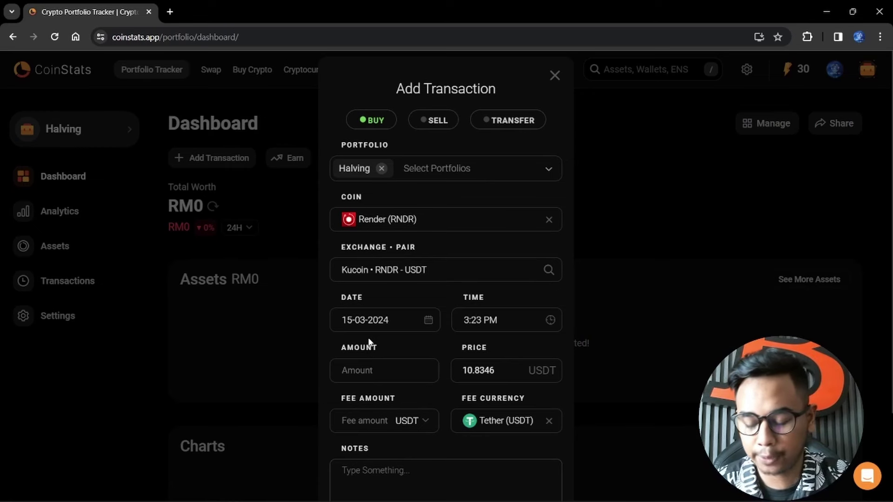
- Switch to the AirDroid phone mirror, place it beside the transaction form and bring up the RNDR/USDT spot pair in KuCoin
{"action": "key", "text": "alt+Tab"}
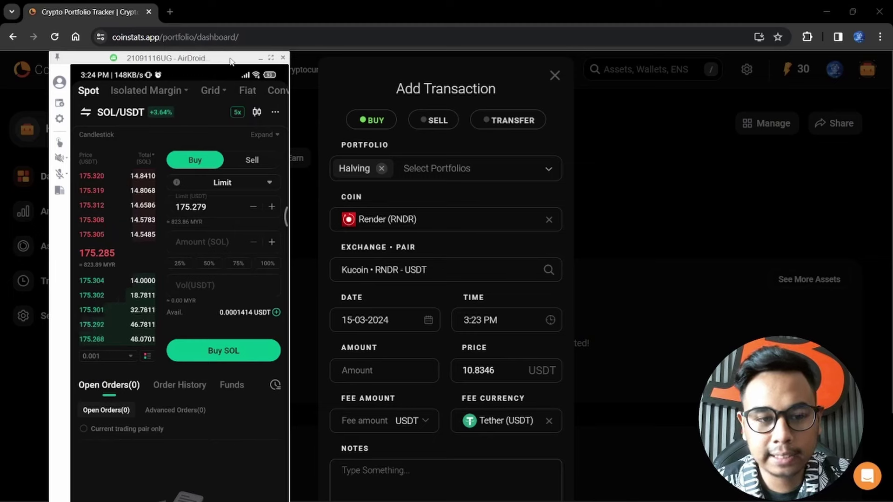
{"action": "left_click_drag", "start_coordinate": [231, 61], "coordinate": [508, 10]}
{"action": "left_click_drag", "start_coordinate": [217, 35], "coordinate": [195, 70]}
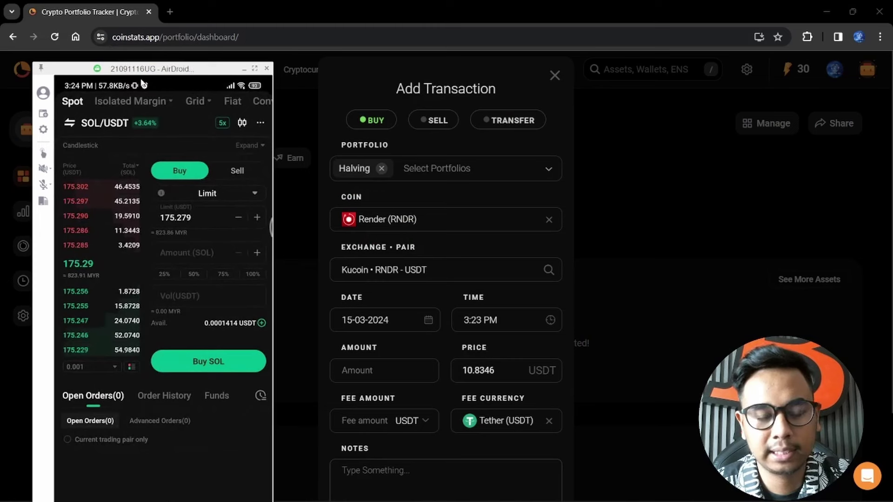
{"action": "scroll", "coordinate": [400, 186], "scroll_direction": "down", "scroll_amount": 2}
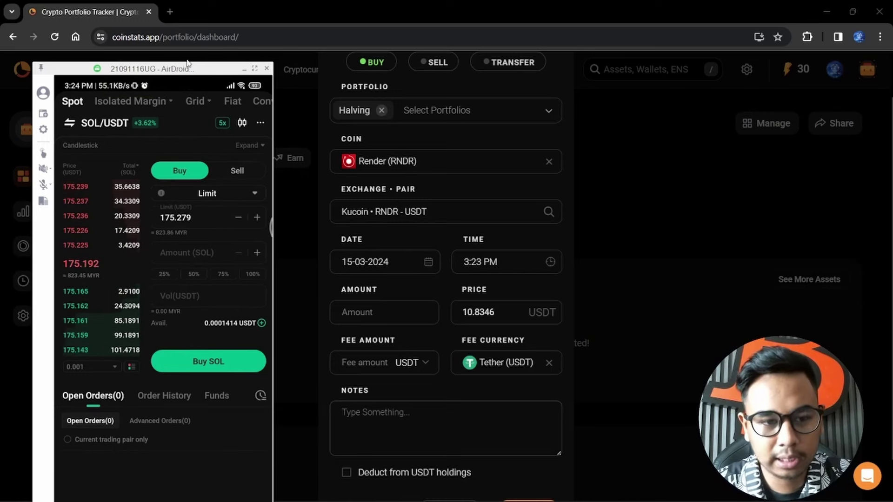
{"action": "left_click_drag", "start_coordinate": [185, 71], "coordinate": [182, 14]}
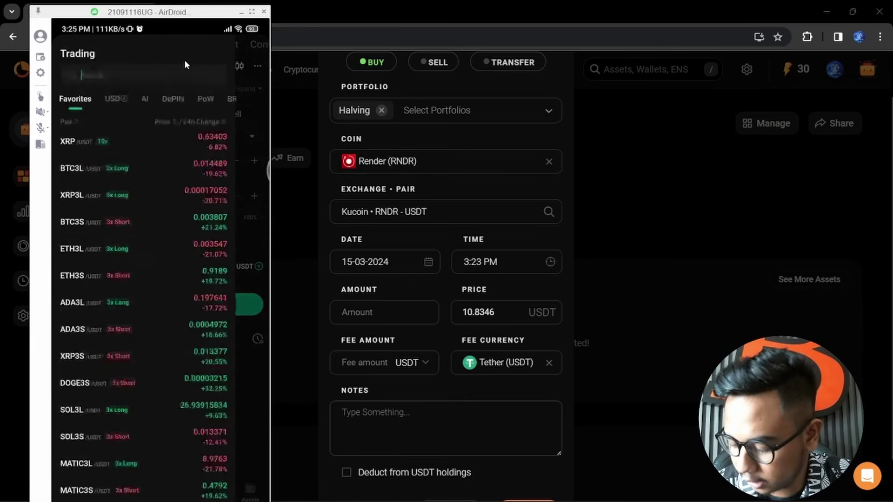
{"action": "type", "text": "rndr"}
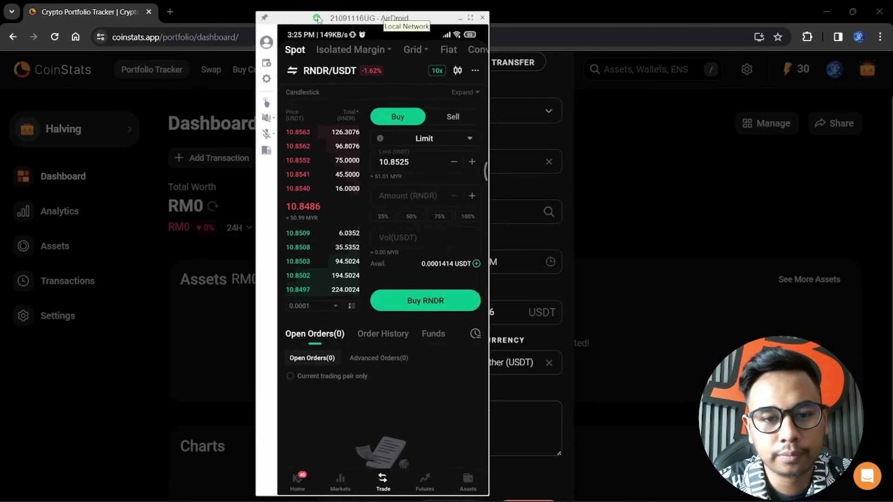
{"action": "left_click_drag", "start_coordinate": [319, 19], "coordinate": [93, 24]}
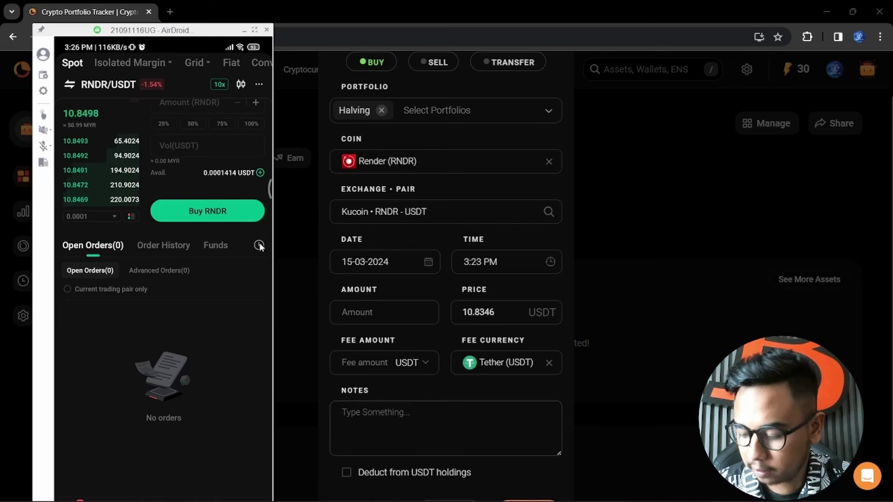
- Open the KuCoin spot order history and filter it to the RNDR/USDT pair
{"action": "left_click", "coordinate": [258, 245]}
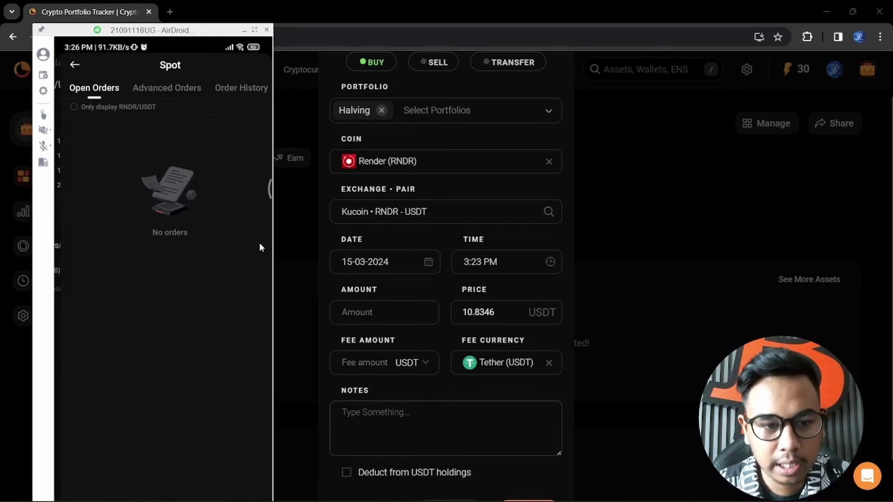
{"action": "left_click", "coordinate": [254, 88]}
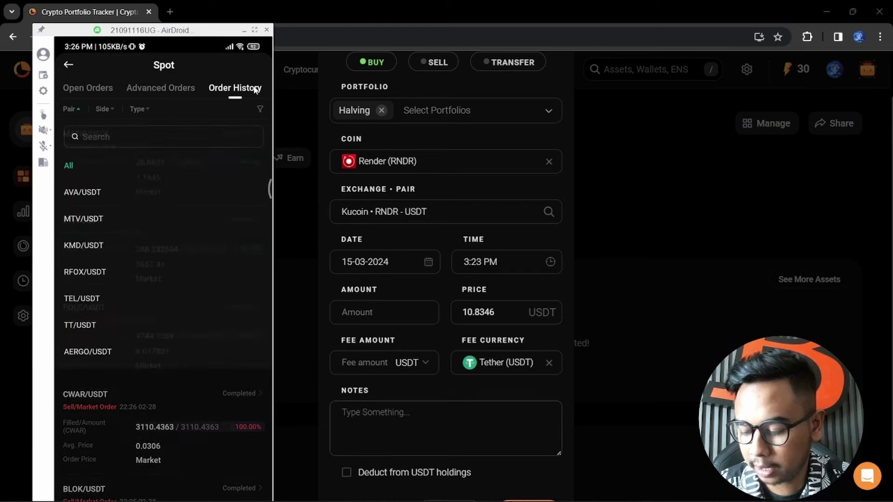
{"action": "type", "text": "rnd"}
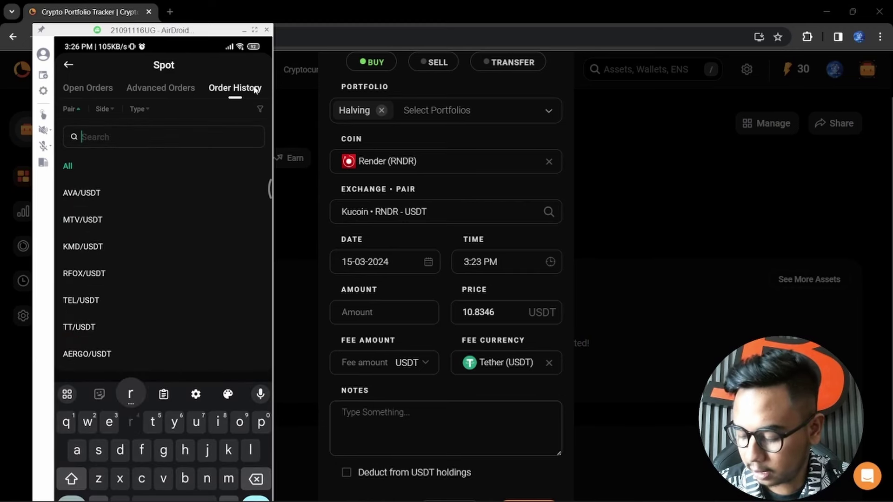
{"action": "type", "text": "r"}
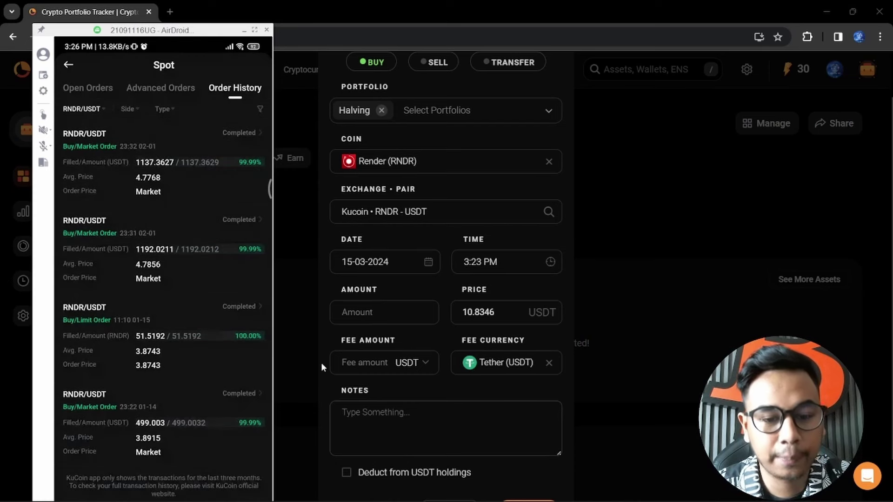
- Set the transaction date in CoinStats to 14-01-2024
{"action": "left_click", "coordinate": [359, 262]}
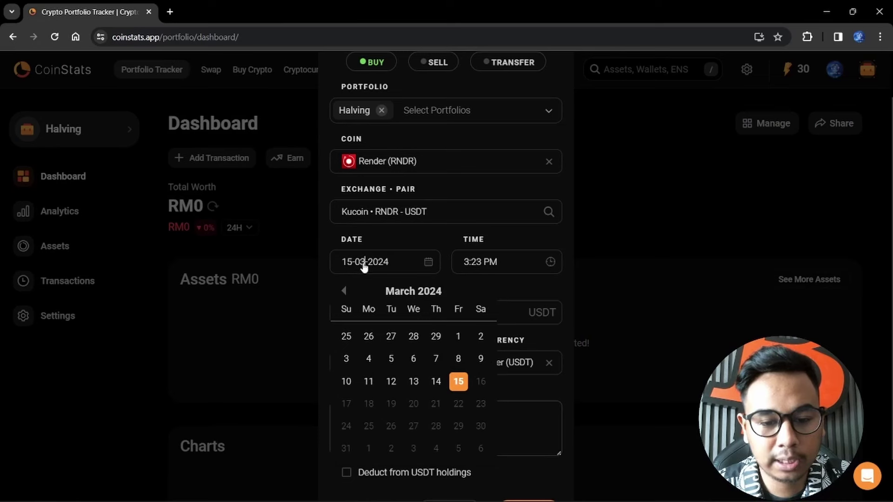
{"action": "key", "text": "BackSpace"}
{"action": "type", "text": "1"}
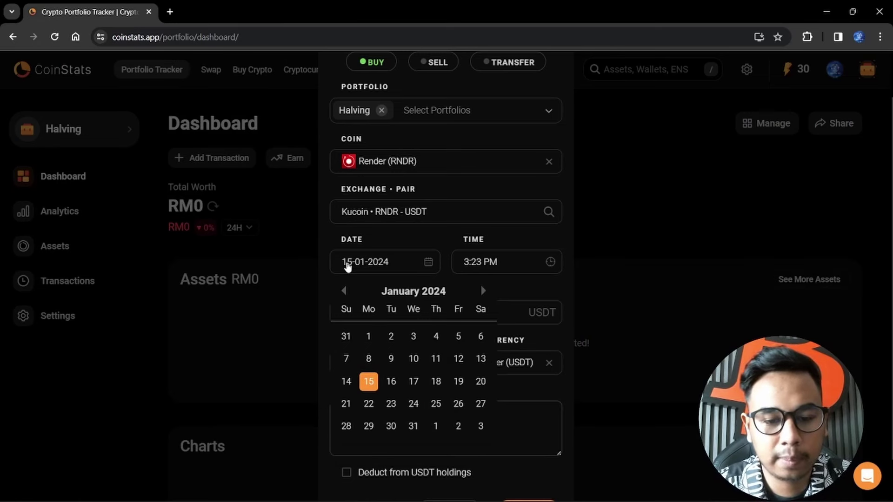
{"action": "left_click", "coordinate": [352, 263]}
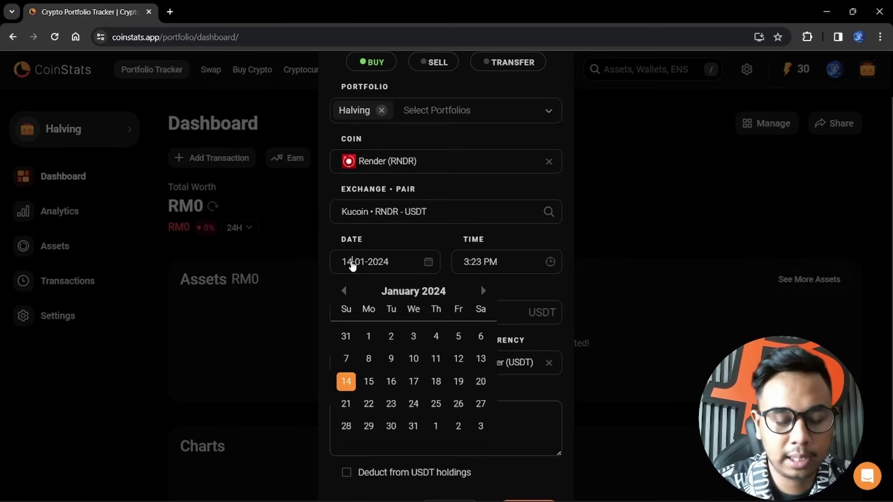
{"action": "key", "text": "BackSpace"}
{"action": "type", "text": "4"}
- Bring the AirDroid phone mirror back beside the form and open the details of the 01-14 RNDR/USDT buy order
{"action": "left_click", "coordinate": [480, 269]}
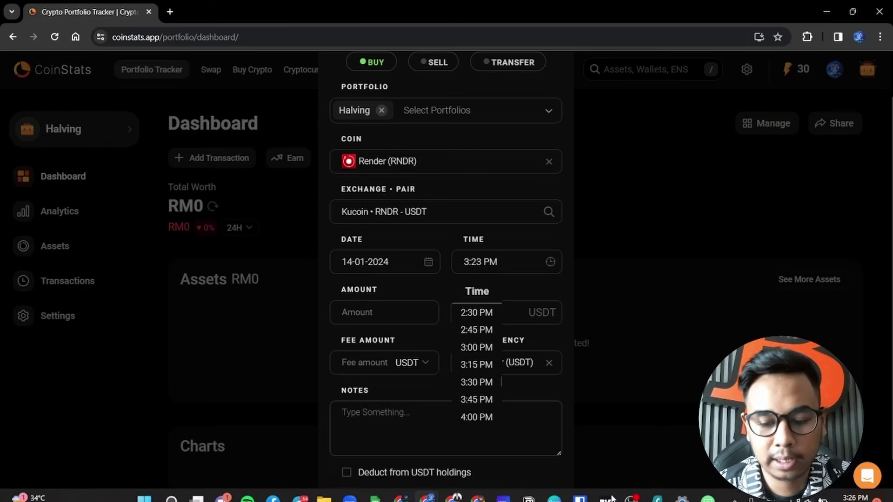
{"action": "left_click", "coordinate": [707, 488]}
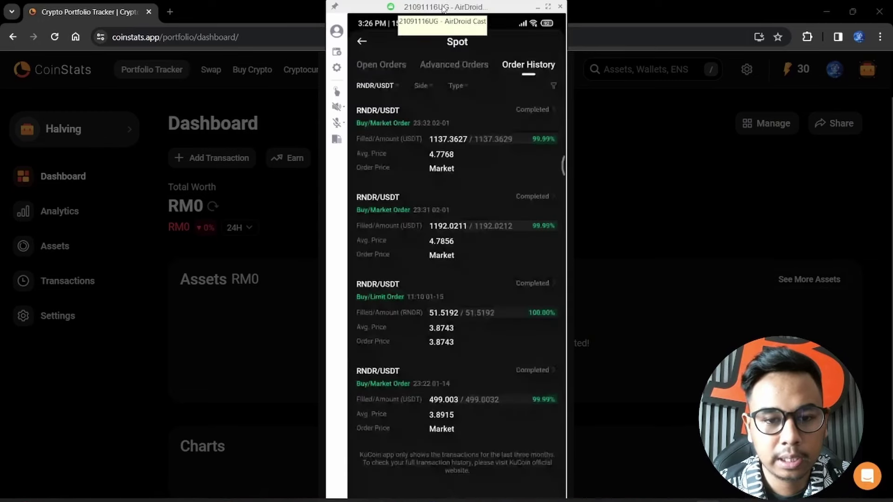
{"action": "left_click_drag", "start_coordinate": [442, 8], "coordinate": [134, 4]}
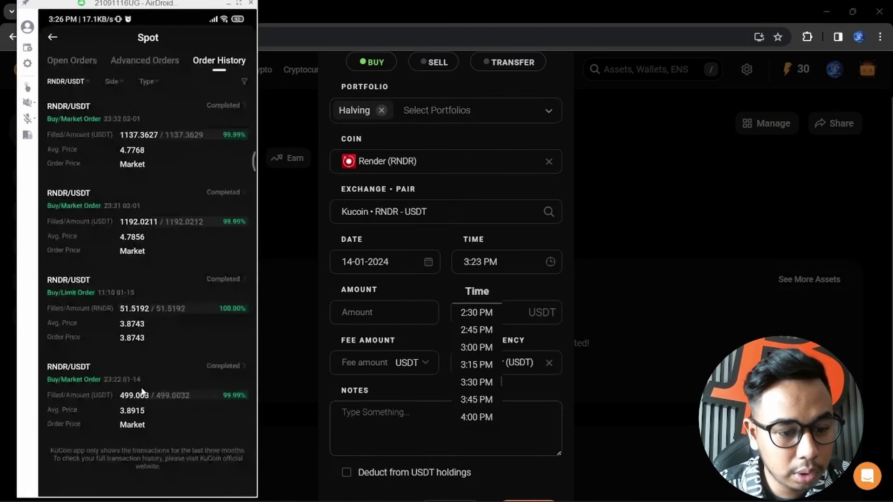
{"action": "left_click", "coordinate": [203, 383]}
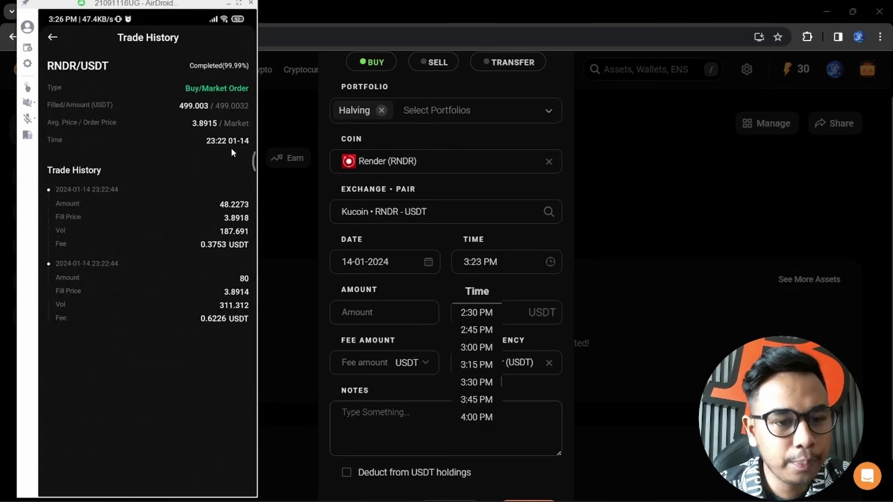
- Set the transaction time in CoinStats to 11:20 PM
{"action": "left_click", "coordinate": [462, 264]}
{"action": "type", "text": "1"}
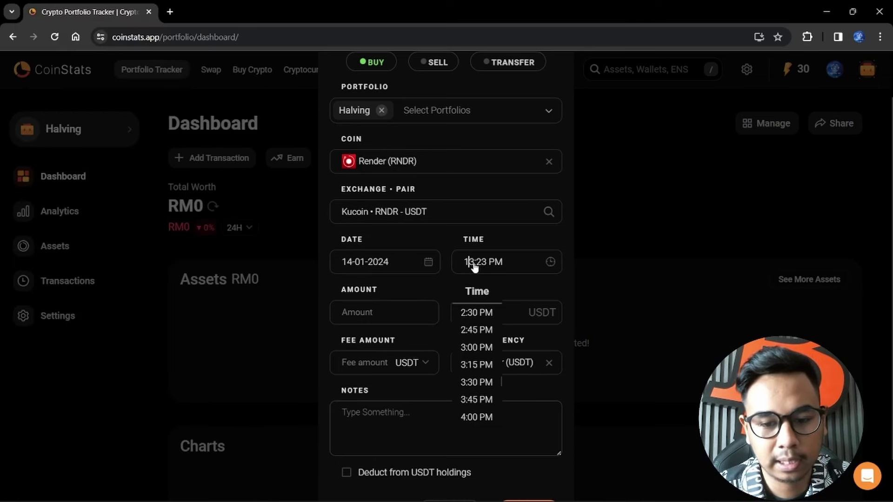
{"action": "type", "text": "1:2"}
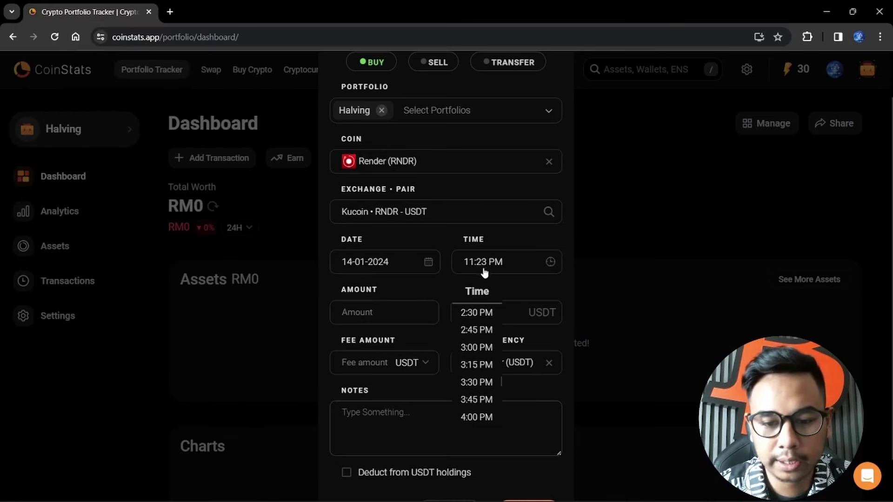
{"action": "type", "text": "0"}
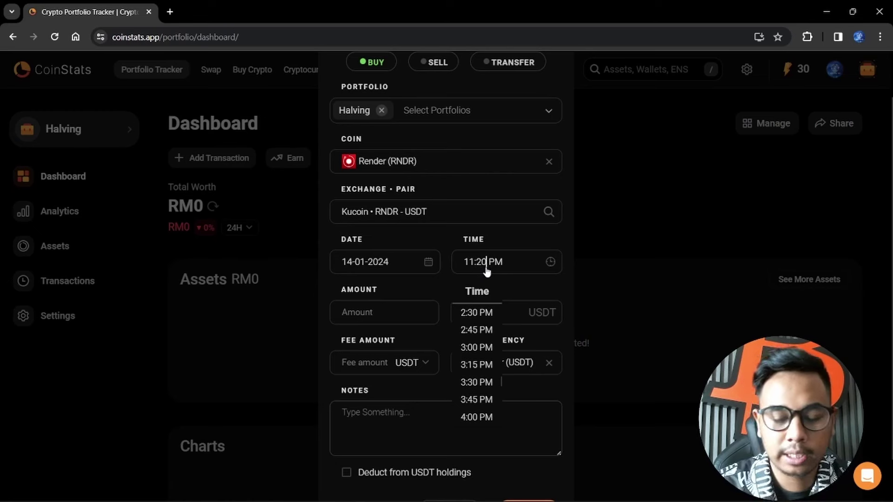
{"action": "left_click", "coordinate": [523, 282]}
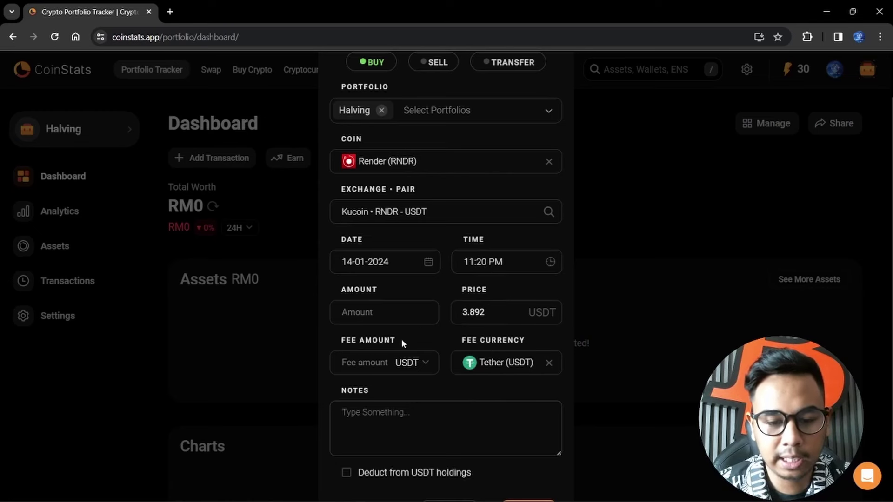
- Bring the AirDroid phone mirror back beside the transaction form and open the Windows Calculator on its other side
{"action": "left_click", "coordinate": [359, 320]}
{"action": "mouse_move", "coordinate": [605, 498]}
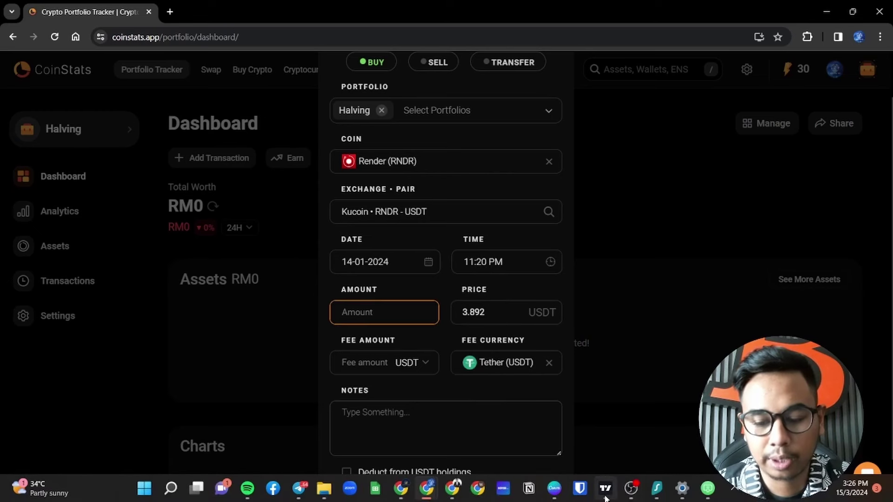
{"action": "left_click", "coordinate": [707, 487]}
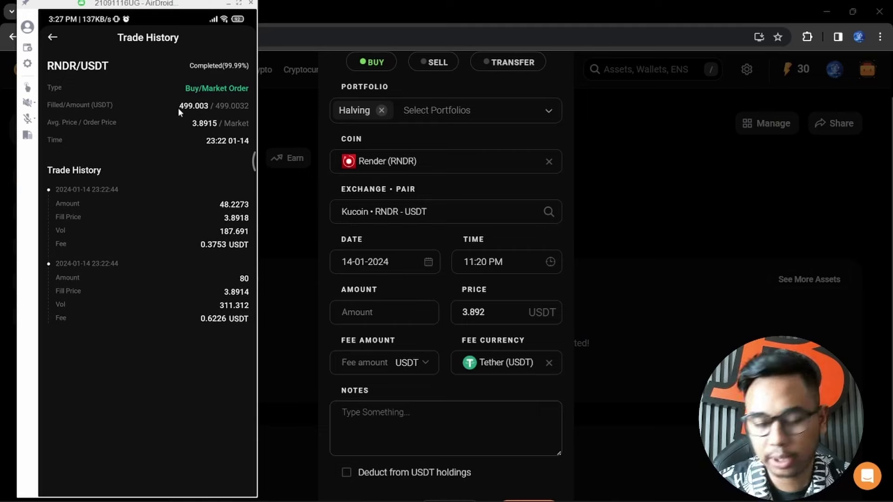
{"action": "left_click", "coordinate": [172, 488]}
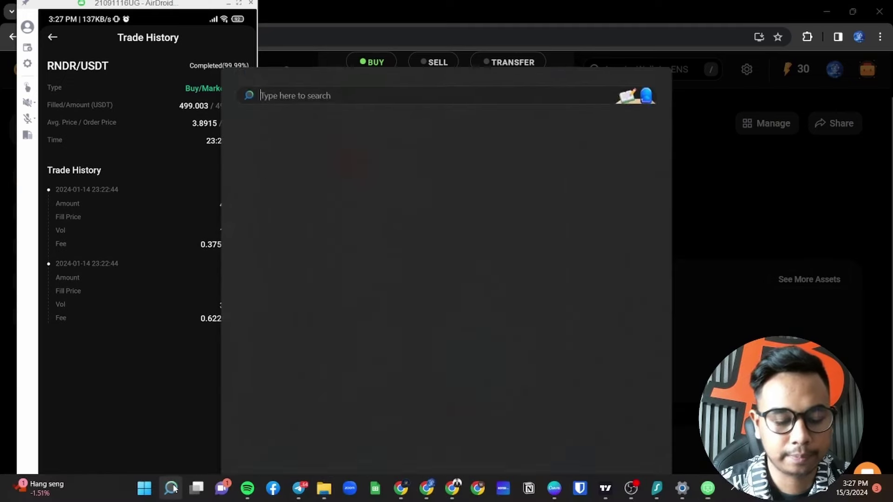
{"action": "type", "text": "calc"}
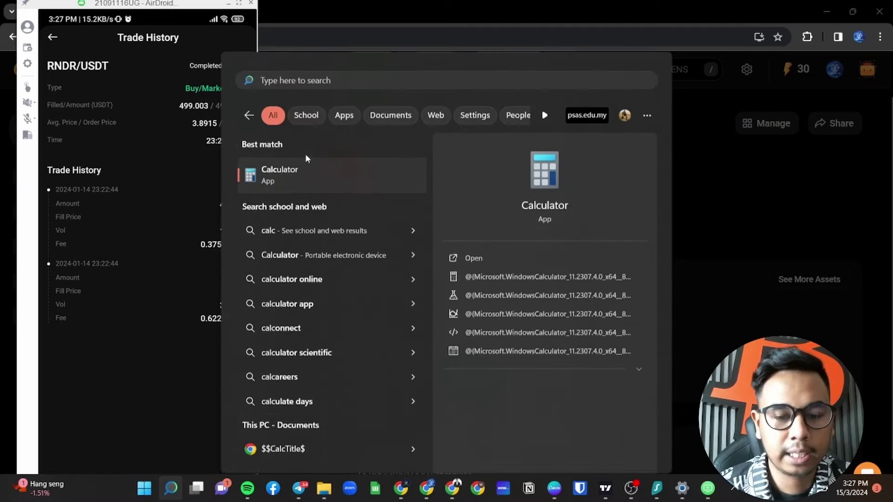
{"action": "key", "text": "Return"}
{"action": "left_click_drag", "start_coordinate": [785, 144], "coordinate": [676, 93]}
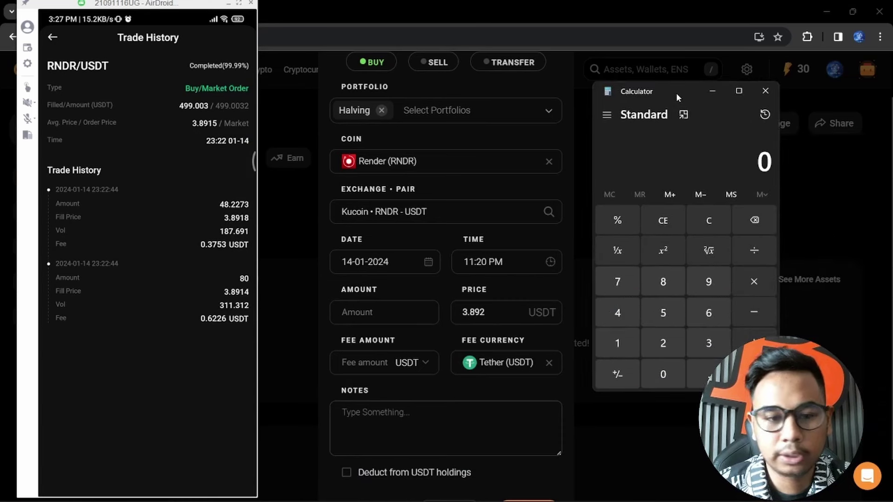
- Calculate the number of RNDR bought by dividing 499 by 3.8915 in the Calculator
{"action": "type", "text": "49"}
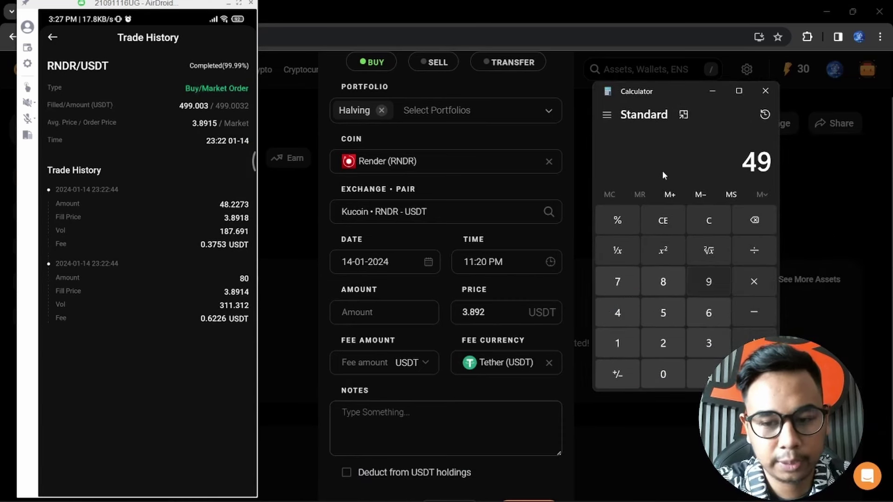
{"action": "type", "text": "9"}
{"action": "left_click", "coordinate": [759, 249]}
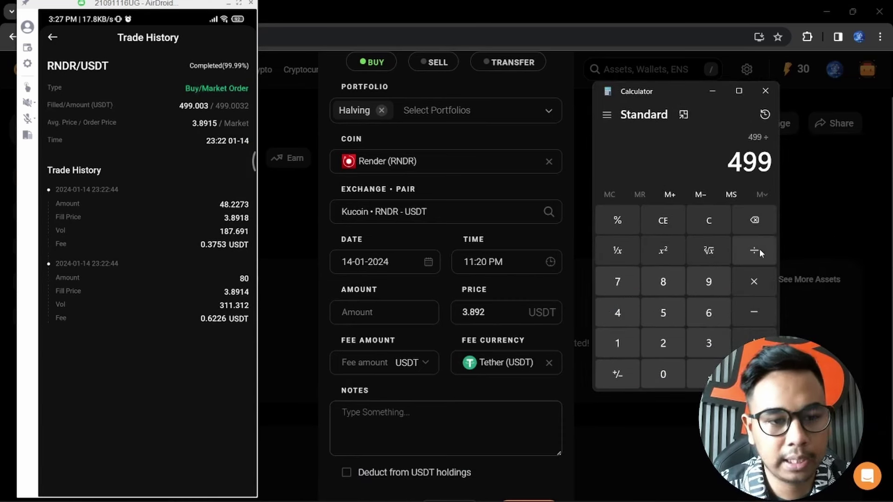
{"action": "left_click", "coordinate": [704, 343]}
{"action": "left_click", "coordinate": [706, 372]}
{"action": "left_click", "coordinate": [663, 281]}
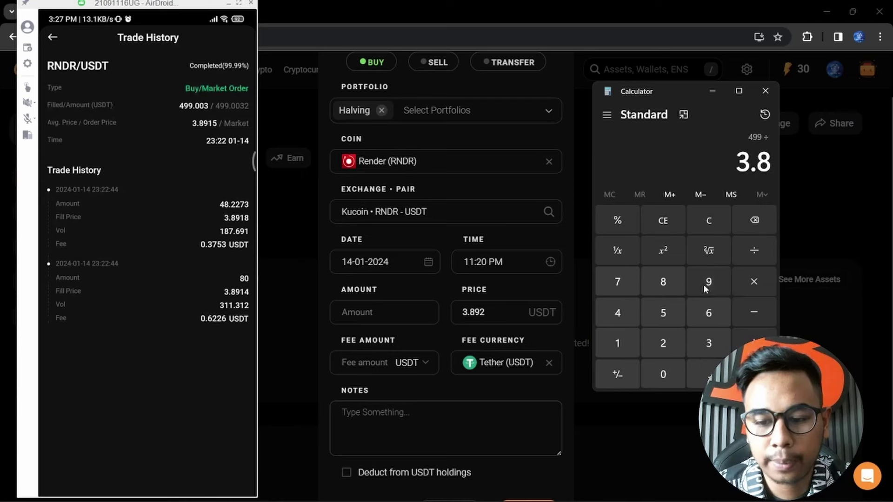
{"action": "left_click", "coordinate": [703, 284]}
{"action": "left_click", "coordinate": [609, 339]}
{"action": "left_click", "coordinate": [662, 323]}
{"action": "left_click", "coordinate": [753, 374]}
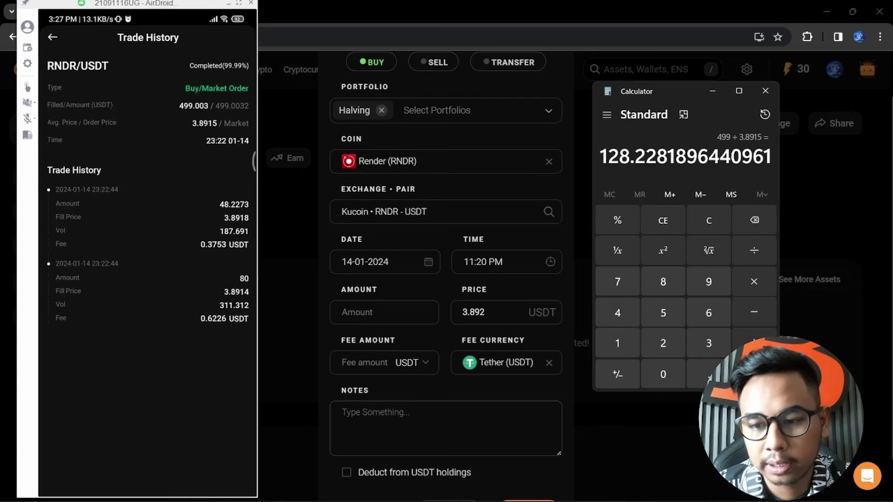
- Set the amount of the RNDR buy transaction in CoinStats to 128
{"action": "left_click_drag", "start_coordinate": [139, 3], "coordinate": [164, 12]}
{"action": "left_click", "coordinate": [209, 158]}
{"action": "left_click", "coordinate": [384, 312]}
{"action": "type", "text": "128"}
{"action": "left_click", "coordinate": [490, 434]}
{"action": "scroll", "coordinate": [495, 382], "scroll_direction": "up", "scroll_amount": 2}
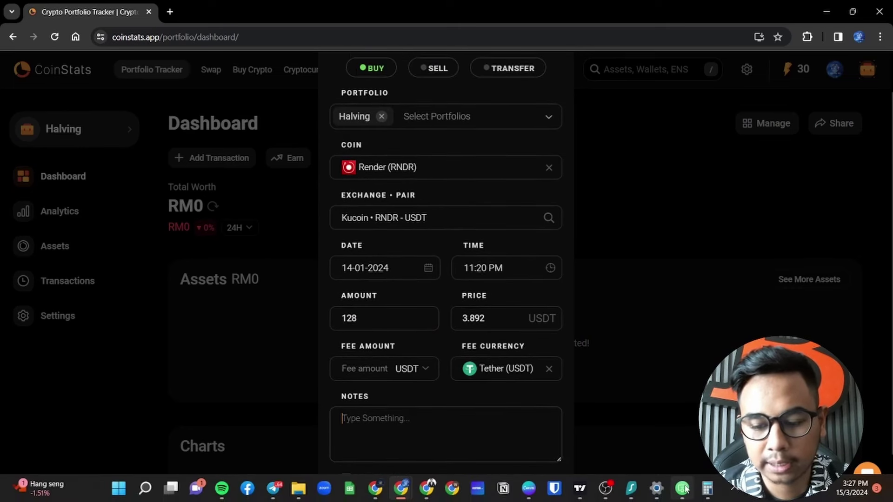
- Check the order's average price in the AirDroid phone mirror and set the transaction price in CoinStats to 3.8915 USDT
{"action": "left_click", "coordinate": [400, 488]}
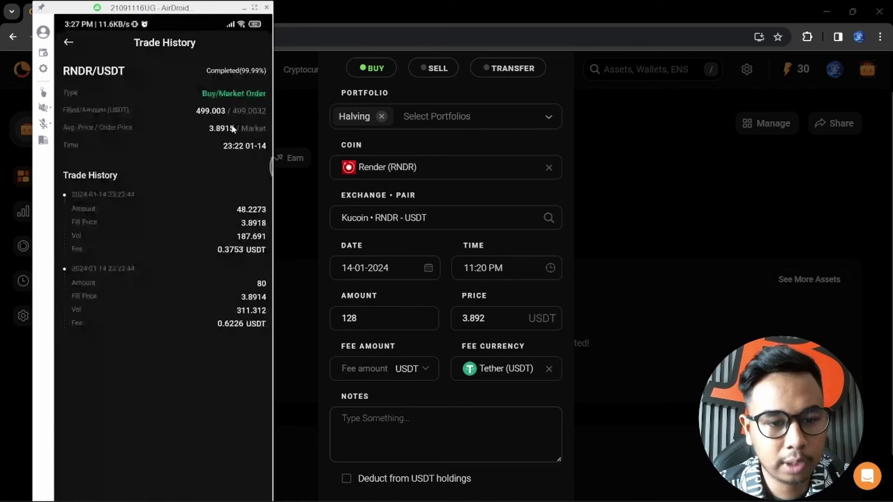
{"action": "left_click", "coordinate": [484, 320]}
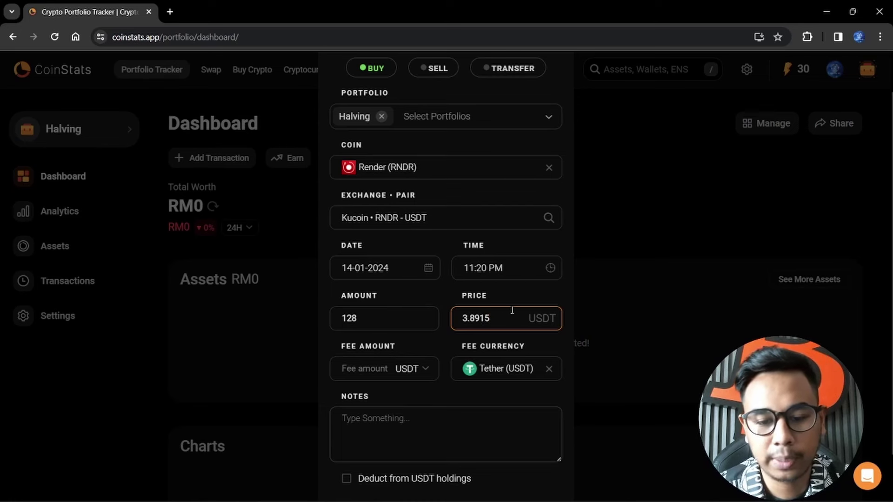
{"action": "left_click", "coordinate": [494, 392]}
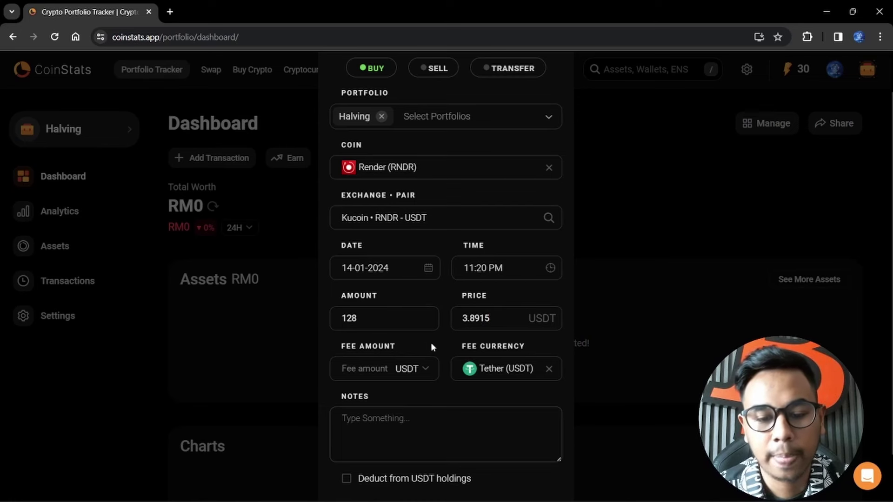
- Check the transaction date and save the Render buy transaction to the Halving portfolio
{"action": "left_click", "coordinate": [420, 267]}
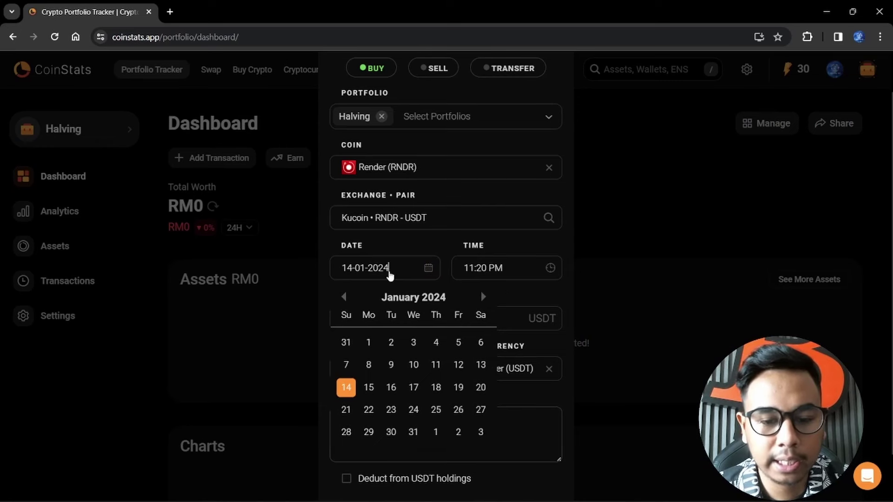
{"action": "left_click", "coordinate": [523, 401]}
{"action": "scroll", "coordinate": [522, 401], "scroll_direction": "down", "scroll_amount": 1}
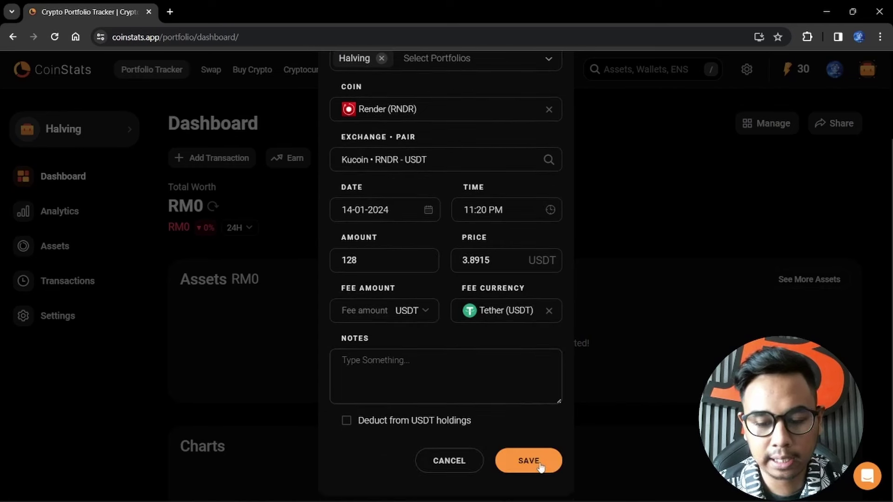
{"action": "left_click", "coordinate": [538, 468]}
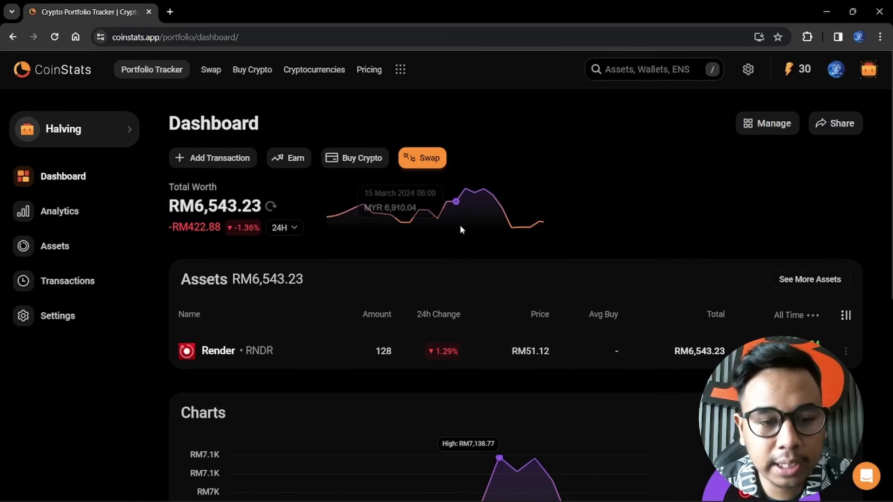
- Open Render's coin page from the dashboard assets and examine its market stats and portfolio holdings summary
{"action": "left_click", "coordinate": [341, 363]}
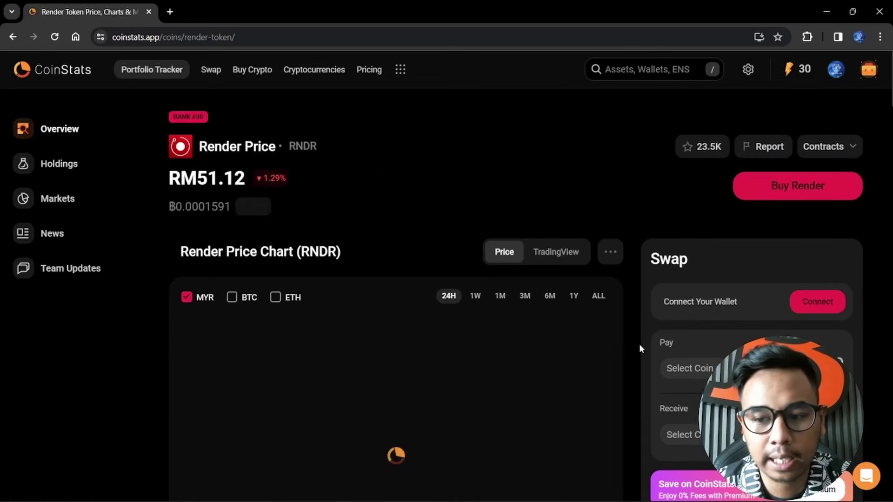
{"action": "left_click", "coordinate": [13, 37]}
{"action": "left_click", "coordinate": [303, 353]}
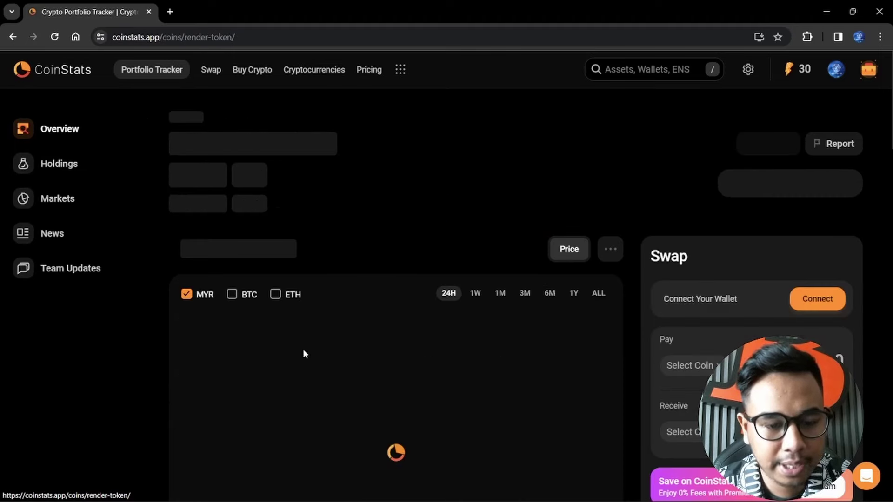
{"action": "scroll", "coordinate": [398, 236], "scroll_direction": "down", "scroll_amount": 10}
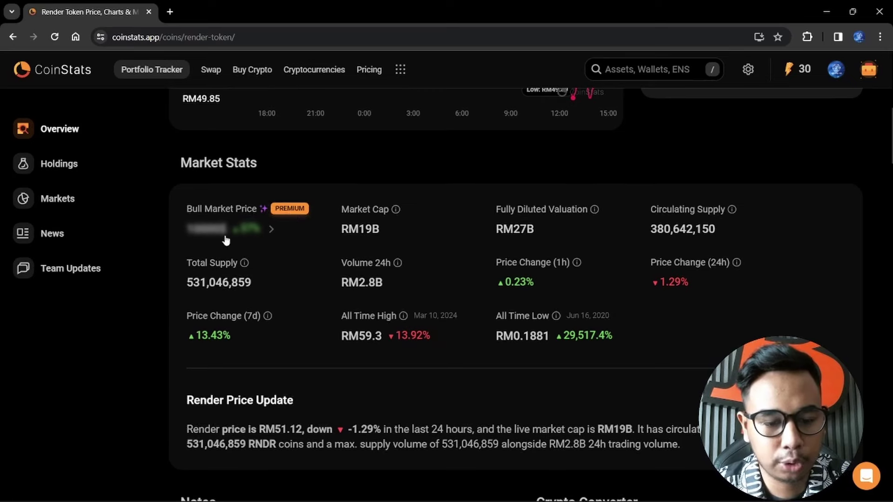
{"action": "scroll", "coordinate": [247, 248], "scroll_direction": "down", "scroll_amount": 7}
{"action": "scroll", "coordinate": [360, 300], "scroll_direction": "down", "scroll_amount": 4}
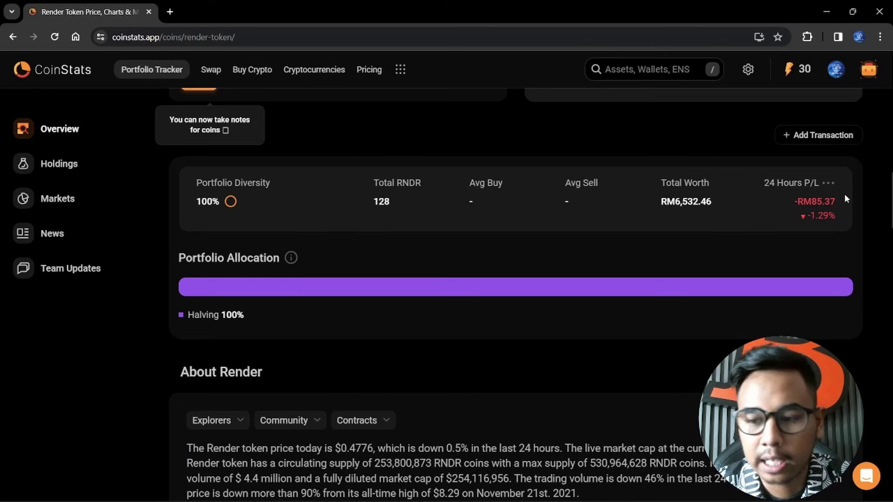
- Switch the profit/loss period in Render's holdings summary to All Time and review the holdings figures
{"action": "left_click", "coordinate": [832, 186]}
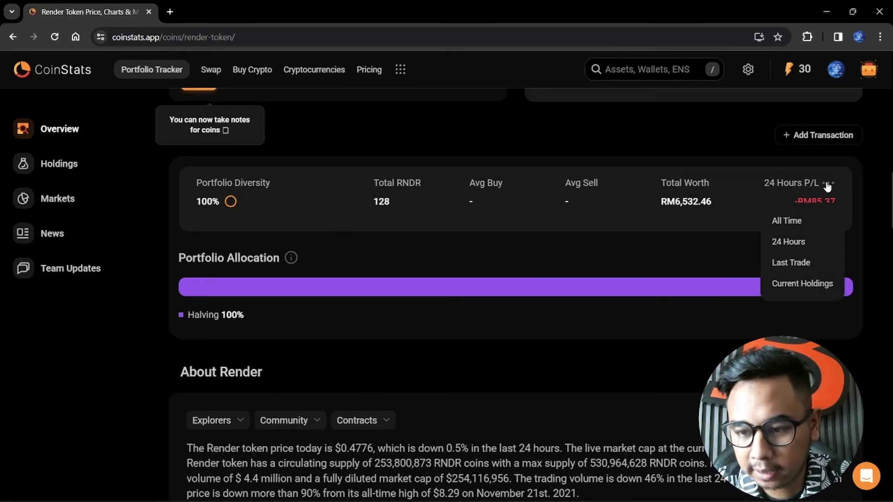
{"action": "double_click", "coordinate": [827, 186]}
{"action": "left_click", "coordinate": [860, 175]}
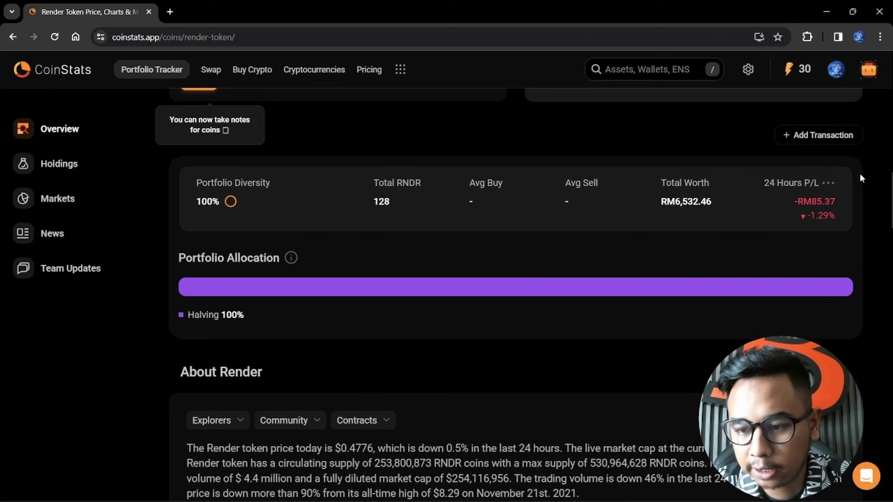
{"action": "left_click", "coordinate": [829, 186]}
{"action": "left_click", "coordinate": [806, 217]}
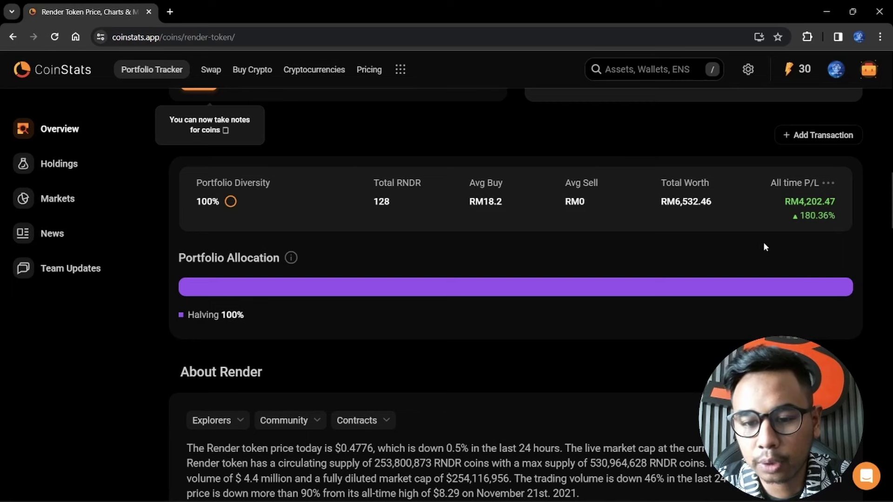
{"action": "scroll", "coordinate": [763, 241], "scroll_direction": "up", "scroll_amount": 1}
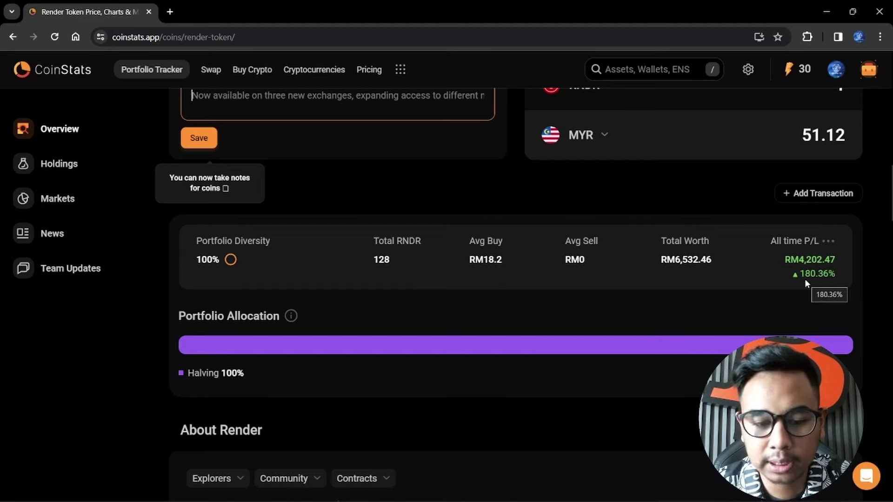
{"action": "scroll", "coordinate": [297, 289], "scroll_direction": "down", "scroll_amount": 4}
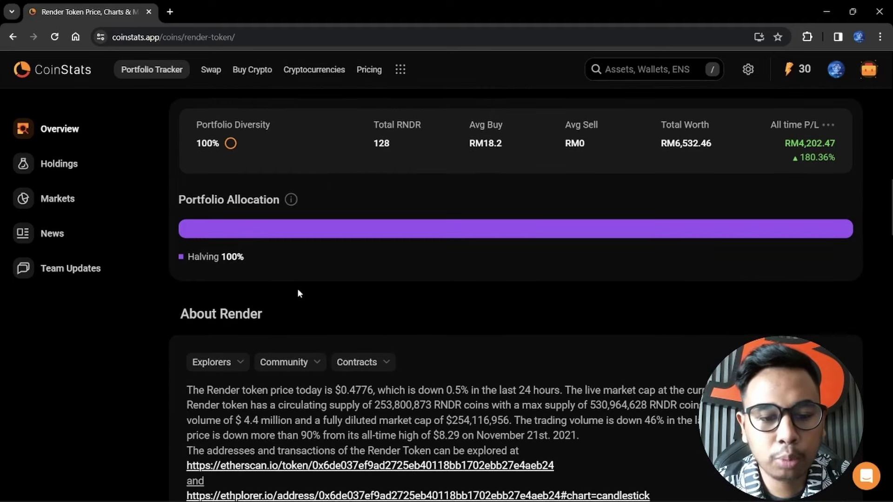
- Open the help article on portfolio allocation in a new tab and return to the Halving portfolio dashboard
{"action": "left_click", "coordinate": [292, 142]}
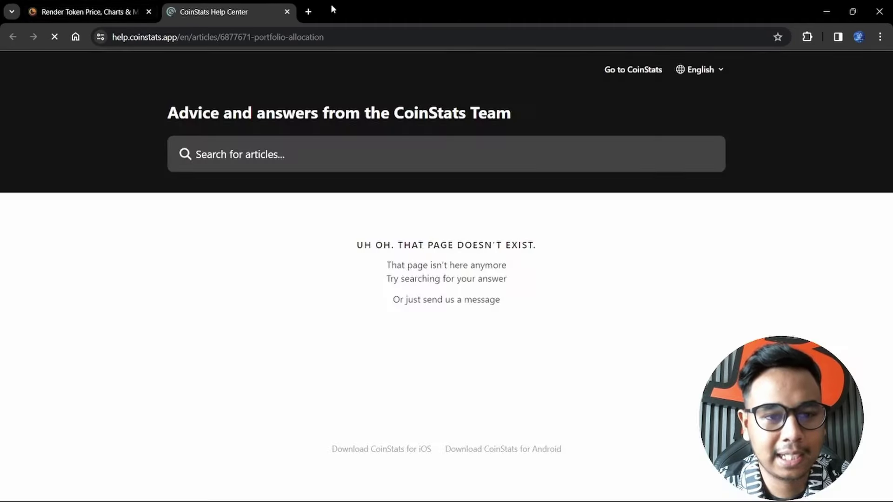
{"action": "left_click", "coordinate": [103, 4]}
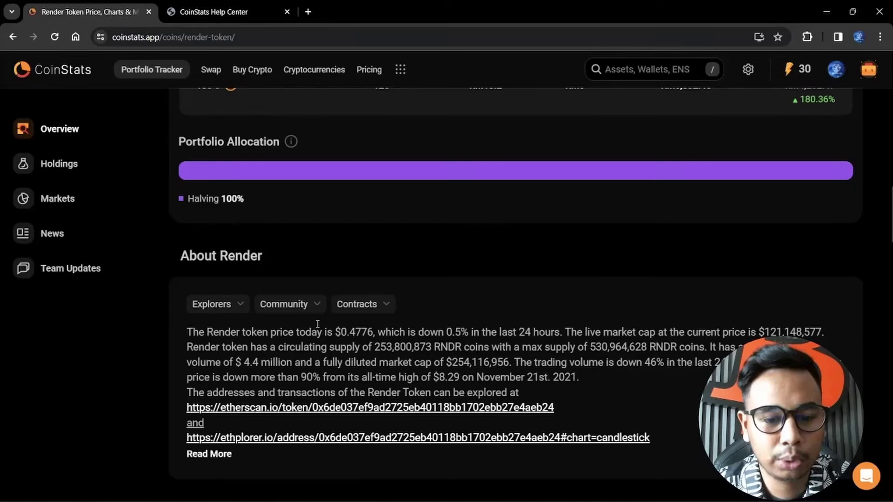
{"action": "scroll", "coordinate": [259, 212], "scroll_direction": "up", "scroll_amount": 4}
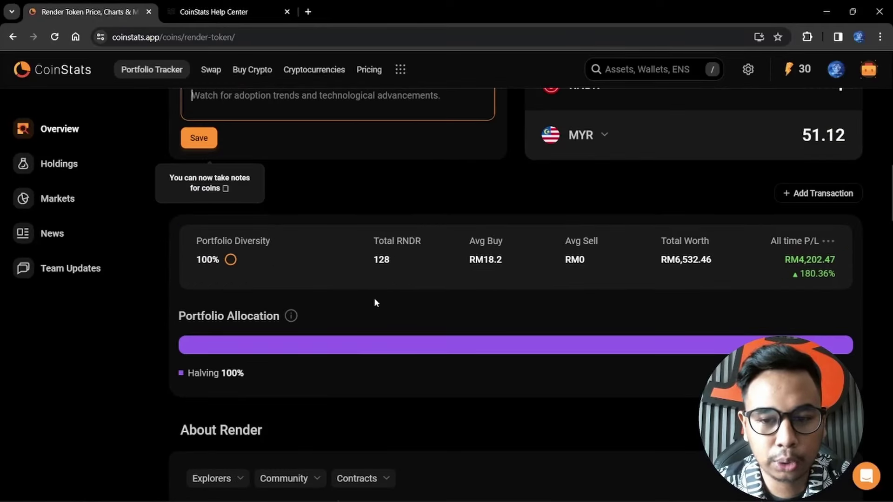
{"action": "scroll", "coordinate": [374, 303], "scroll_direction": "up", "scroll_amount": 20}
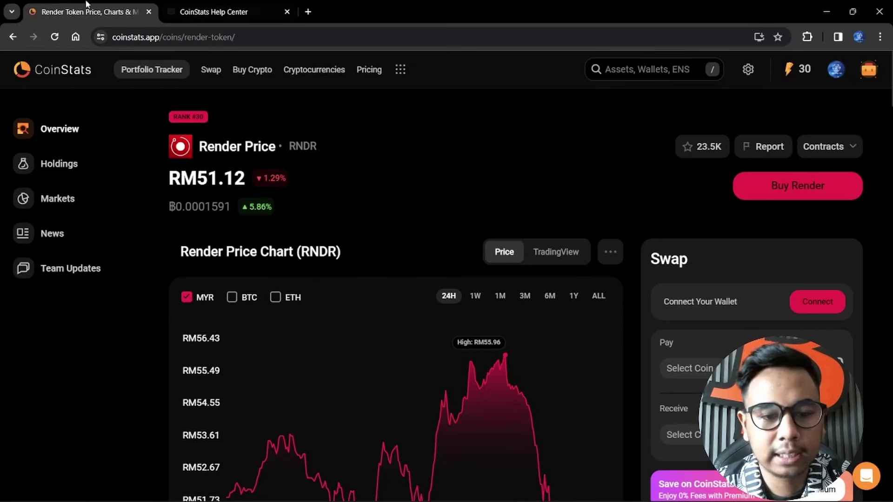
{"action": "left_click", "coordinate": [13, 36]}
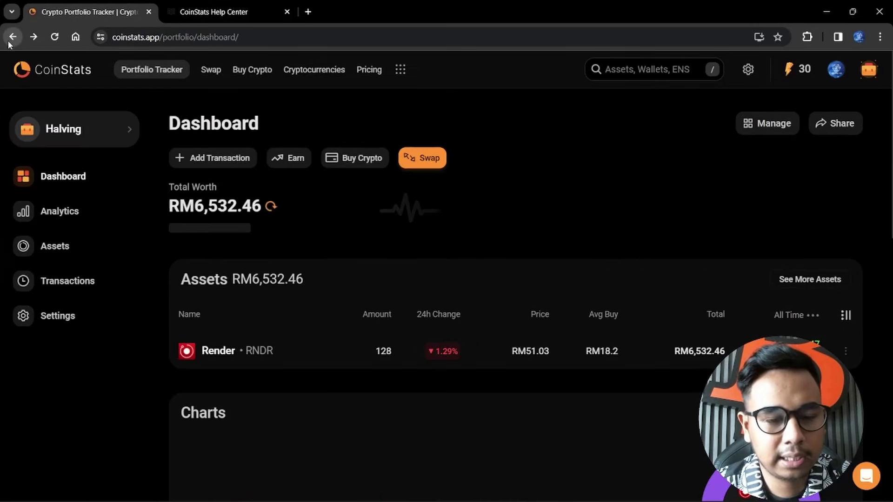
- Start a new buy transaction and place the AirDroid phone mirror beside it with the 02-01 RNDR/USDT order details open
{"action": "left_click", "coordinate": [205, 158]}
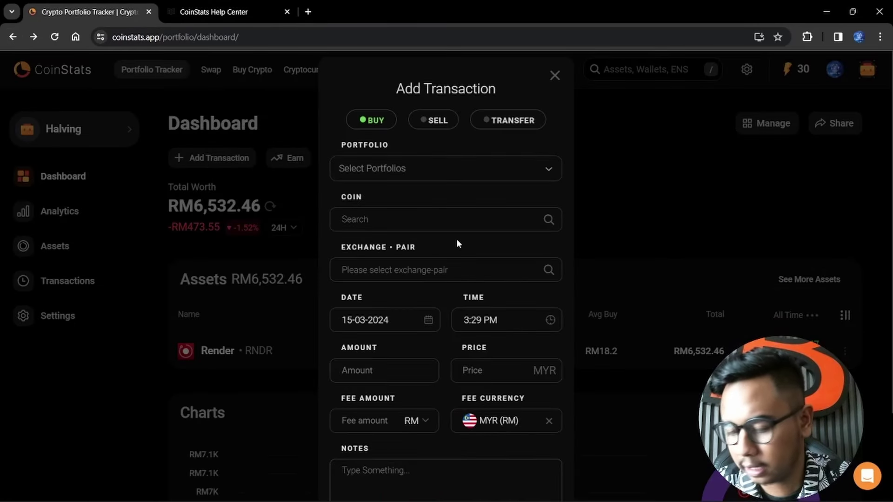
{"action": "left_click", "coordinate": [681, 487]}
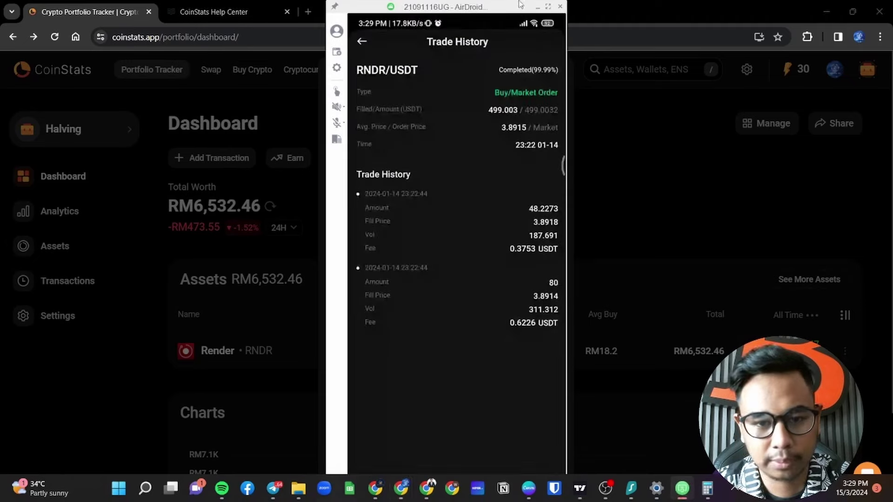
{"action": "left_click_drag", "start_coordinate": [471, 8], "coordinate": [176, 20]}
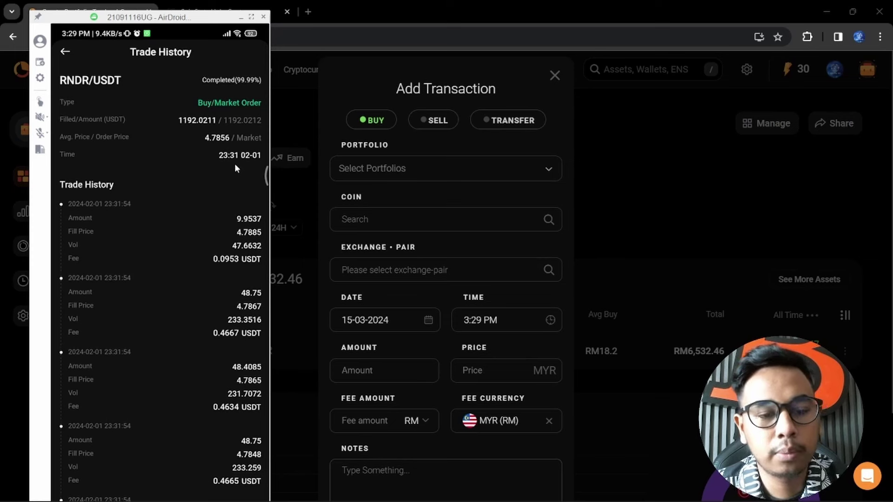
- Set the new transaction's date to 01-02-2024
{"action": "left_click", "coordinate": [427, 322]}
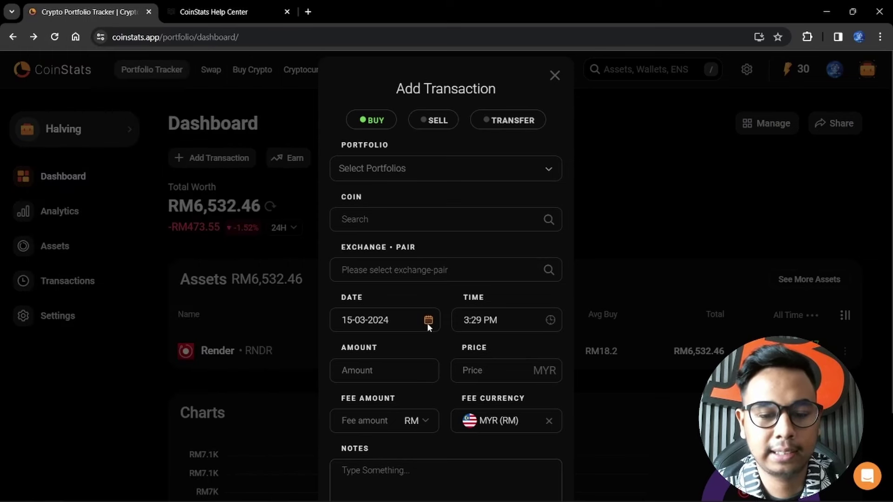
{"action": "left_click", "coordinate": [352, 321]}
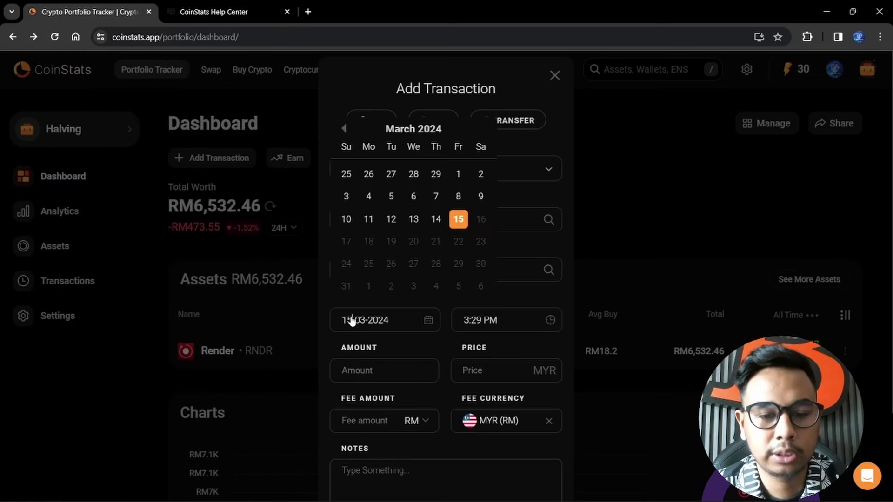
{"action": "left_click", "coordinate": [344, 129]}
{"action": "left_click", "coordinate": [436, 175]}
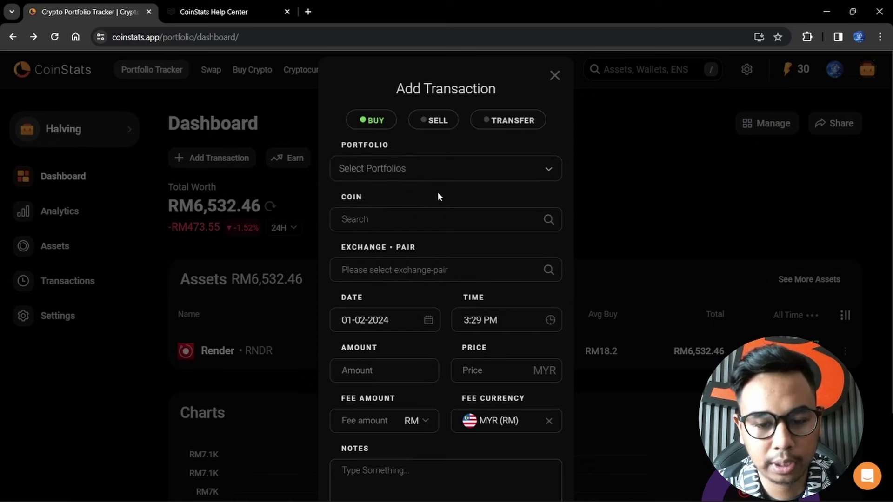
- Set the transaction's hour to 11 PM and try to change its minutes to 31, as in the phone's order details
{"action": "left_click", "coordinate": [471, 322]}
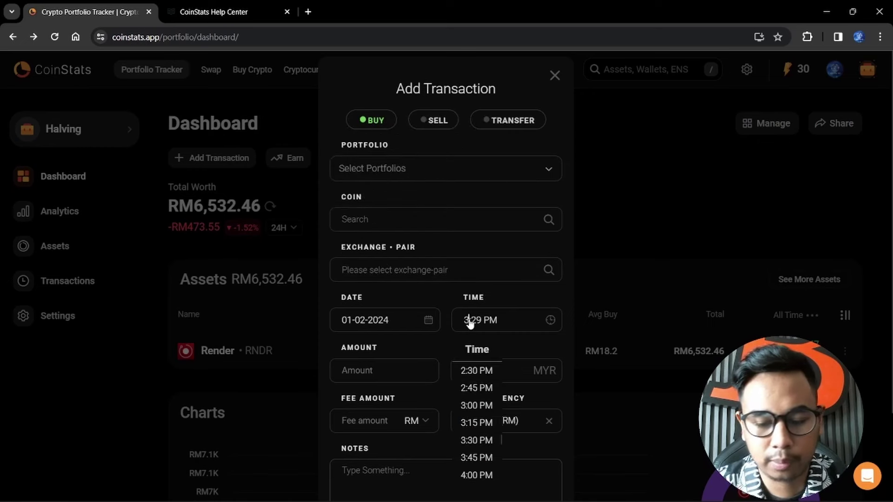
{"action": "type", "text": "11"}
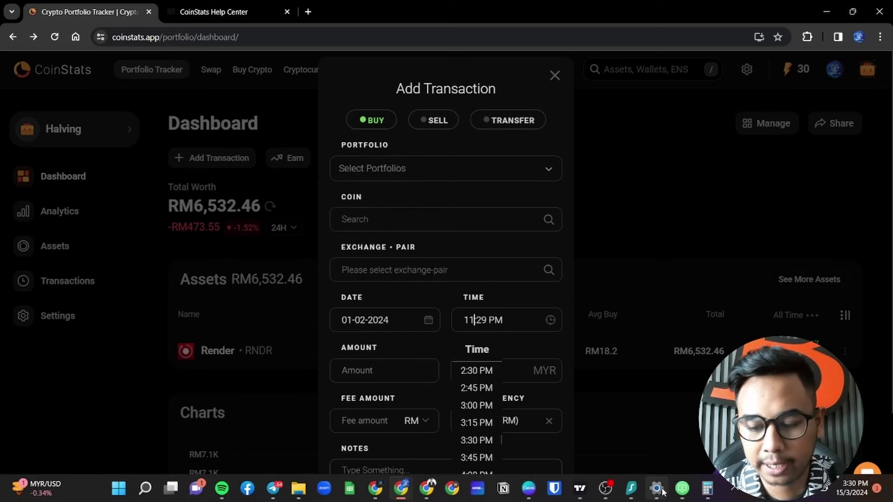
{"action": "left_click", "coordinate": [682, 488]}
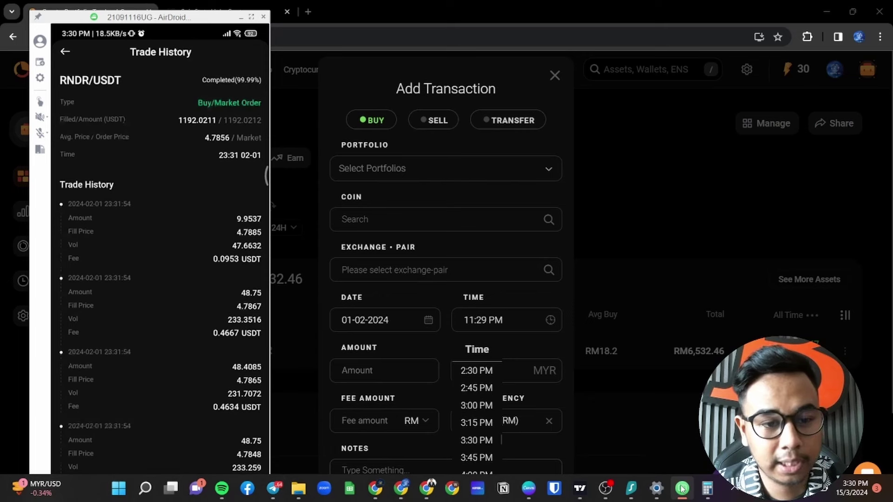
{"action": "left_click", "coordinate": [682, 488]}
{"action": "left_click", "coordinate": [481, 325]}
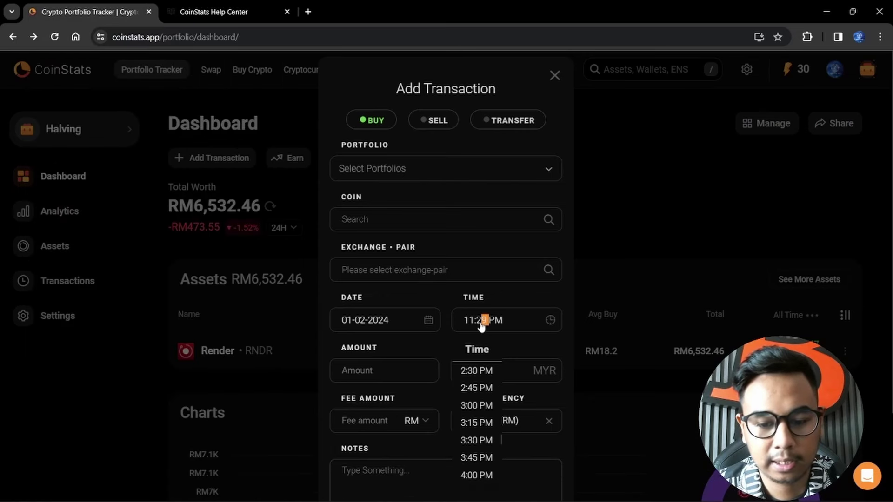
{"action": "type", "text": "231"}
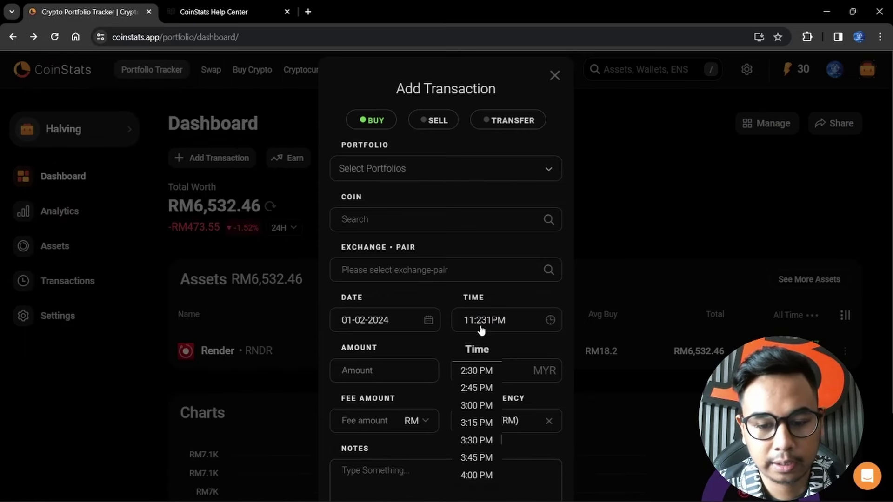
{"action": "type", "text": "31"}
{"action": "left_click", "coordinate": [532, 347]}
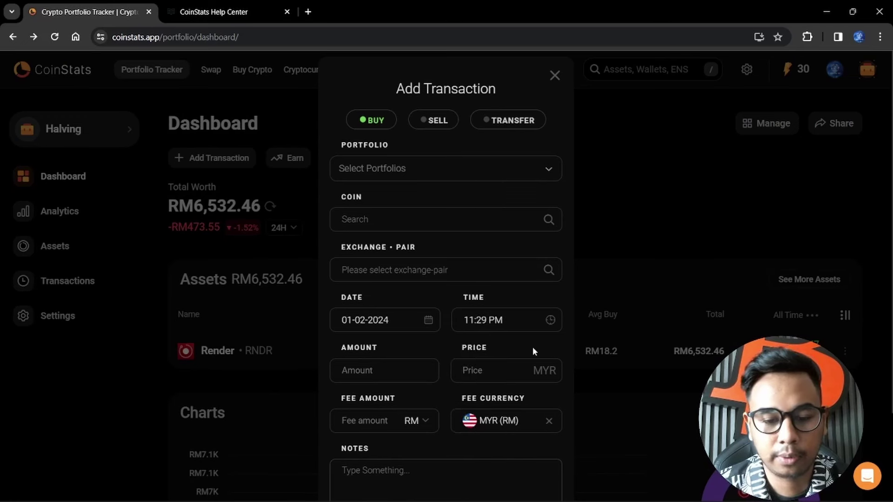
- Bring the AirDroid phone mirror back and place it beside the transaction form with the RNDR/USDT order details showing
{"action": "left_click", "coordinate": [364, 370]}
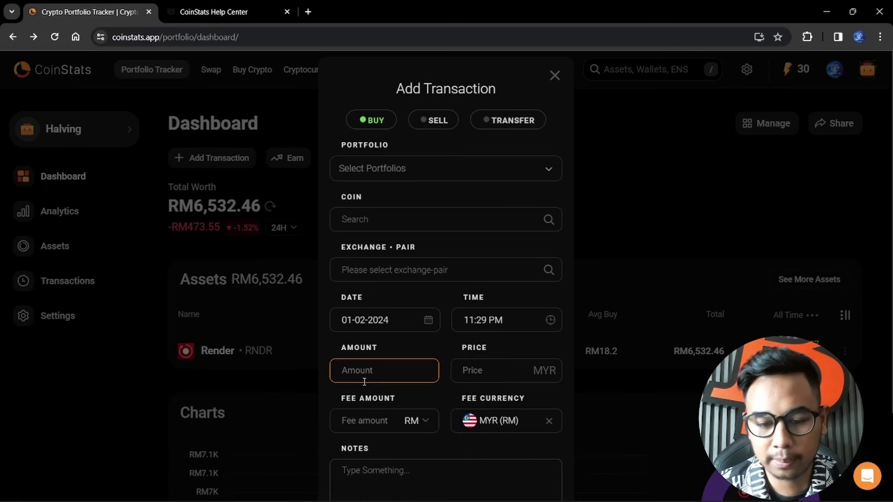
{"action": "left_click", "coordinate": [683, 489]}
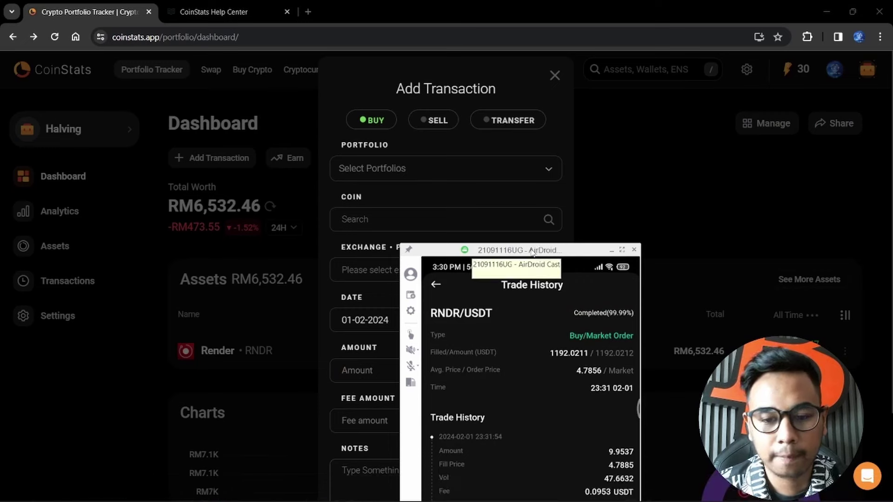
{"action": "left_click_drag", "start_coordinate": [534, 250], "coordinate": [156, 59]}
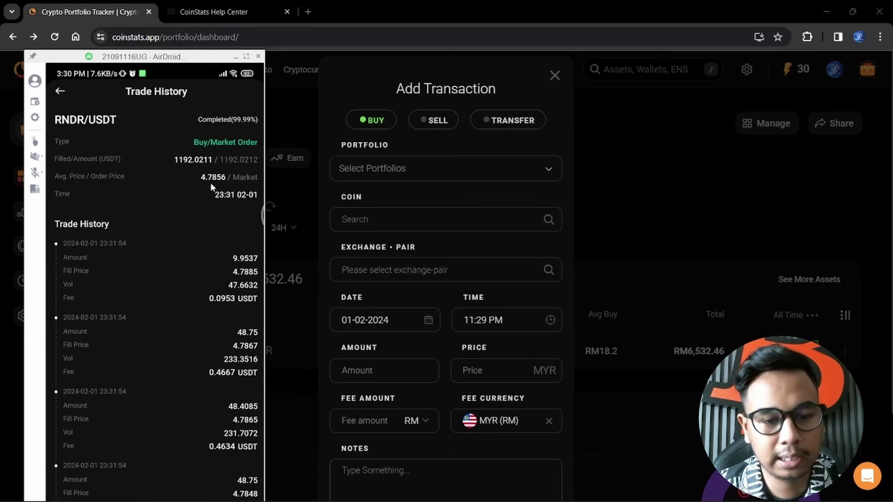
- Calculate the number of RNDR bought by dividing the filled amount 1192.0211 by the average price 4.7856 in Calculator
{"action": "mouse_move", "coordinate": [710, 486]}
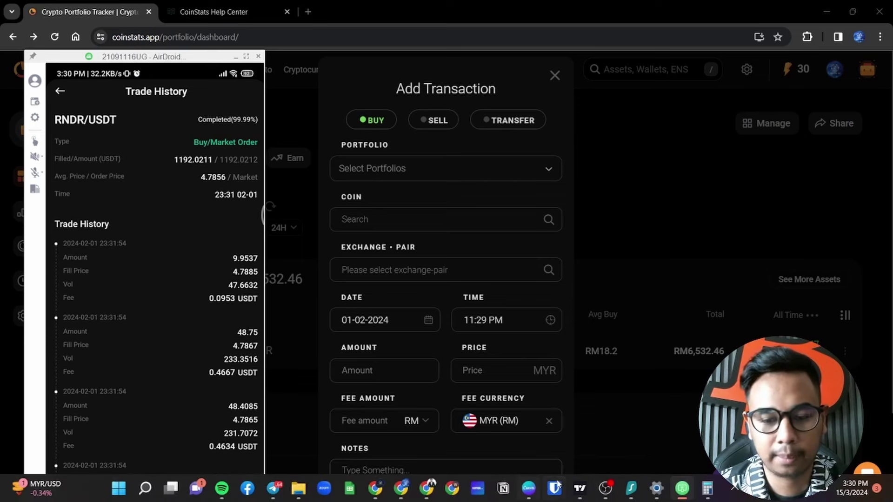
{"action": "left_click", "coordinate": [710, 487]}
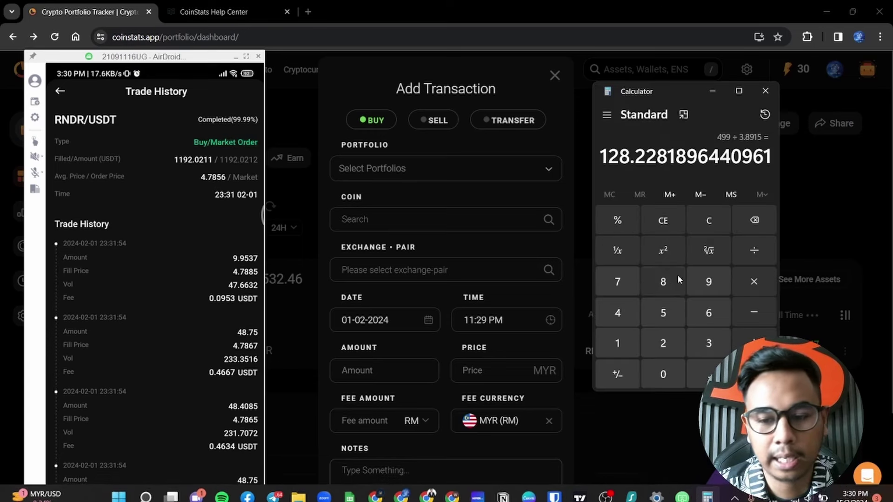
{"action": "left_click", "coordinate": [715, 214]}
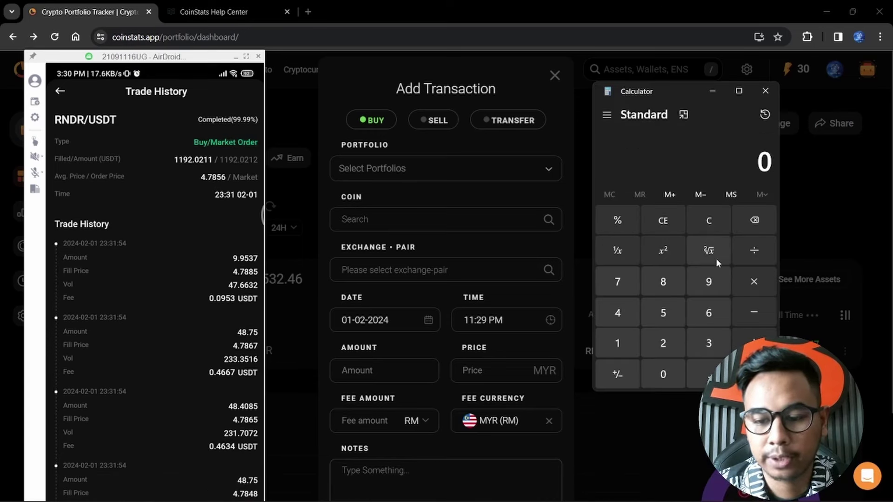
{"action": "left_click", "coordinate": [630, 336]}
{"action": "left_click", "coordinate": [630, 336]}
{"action": "left_click", "coordinate": [699, 286]}
{"action": "left_click", "coordinate": [667, 340]}
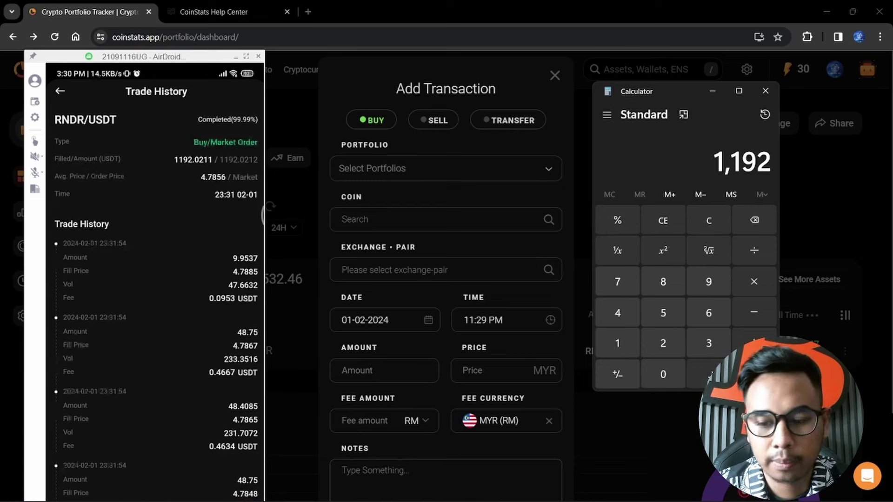
{"action": "left_click", "coordinate": [698, 379]}
{"action": "left_click", "coordinate": [663, 374]}
{"action": "left_click", "coordinate": [663, 343]}
{"action": "left_click", "coordinate": [617, 343]}
{"action": "left_click", "coordinate": [617, 343]}
{"action": "left_click", "coordinate": [754, 343]}
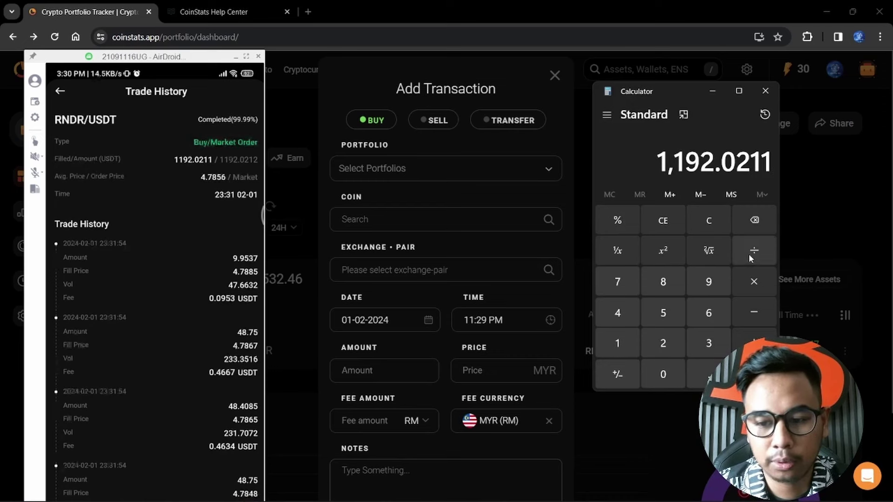
{"action": "key", "text": "4"}
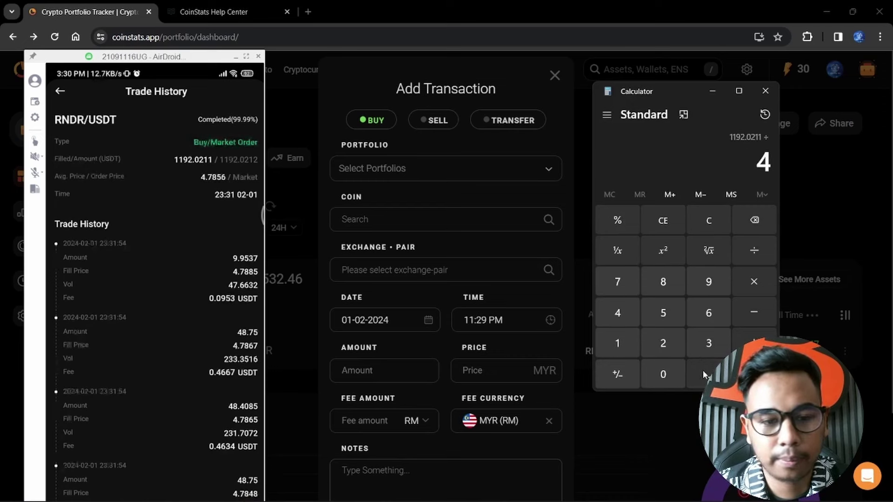
{"action": "key", "text": "period"}
{"action": "left_click", "coordinate": [617, 281]}
{"action": "left_click", "coordinate": [660, 281]}
{"action": "left_click", "coordinate": [661, 313]}
{"action": "left_click", "coordinate": [702, 314]}
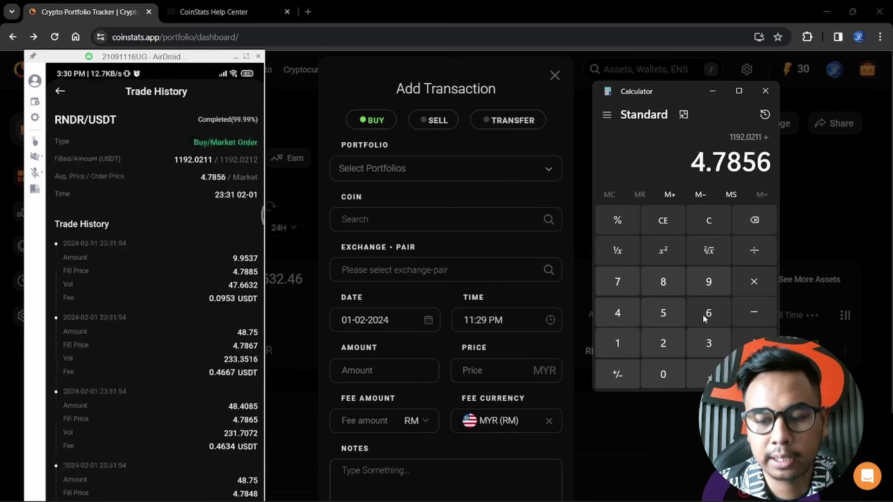
{"action": "left_click", "coordinate": [740, 377]}
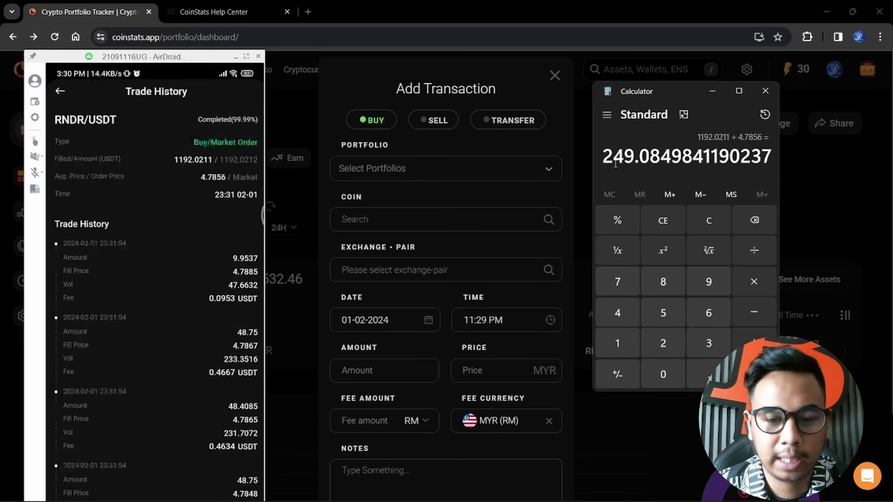
- Enter 249 as the amount in the CoinStats transaction form
{"action": "left_click", "coordinate": [382, 366]}
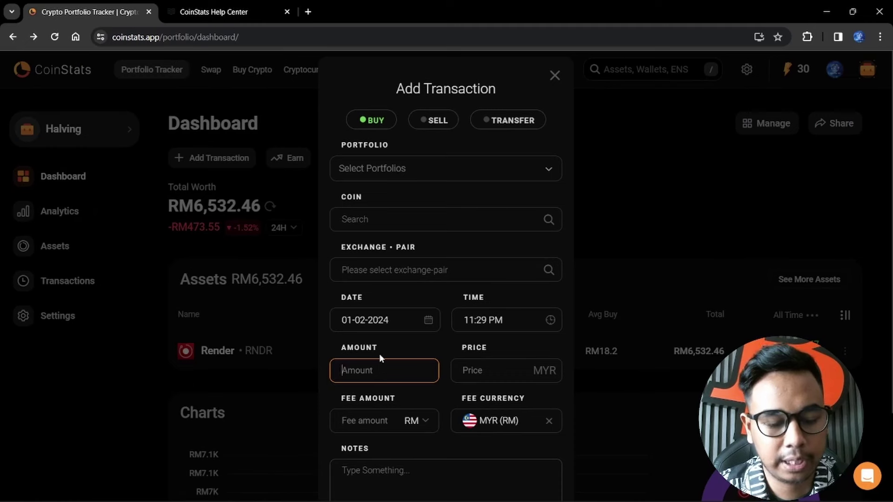
{"action": "type", "text": "249"}
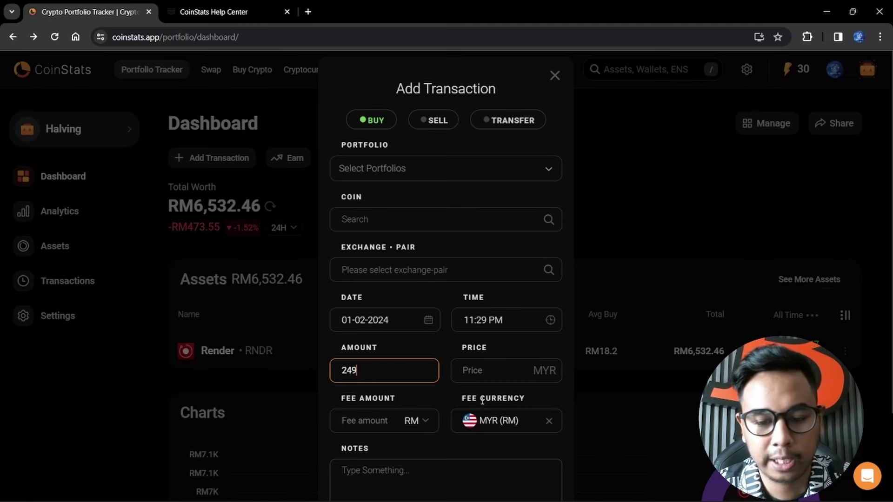
{"action": "left_click", "coordinate": [443, 392]}
{"action": "scroll", "coordinate": [442, 392], "scroll_direction": "down", "scroll_amount": 1}
{"action": "scroll", "coordinate": [422, 302], "scroll_direction": "up", "scroll_amount": 1}
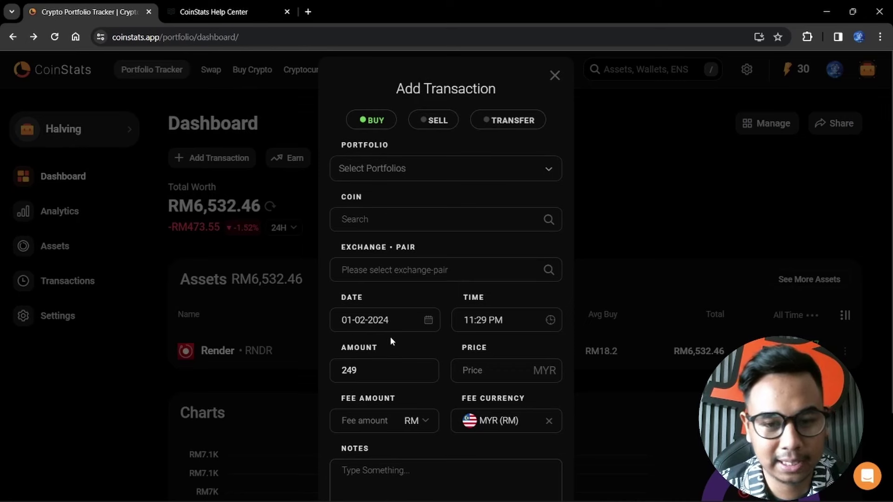
- Assign the transaction to the Halving portfolio and choose Render (RNDR) as its coin
{"action": "left_click", "coordinate": [396, 179]}
{"action": "left_click", "coordinate": [383, 193]}
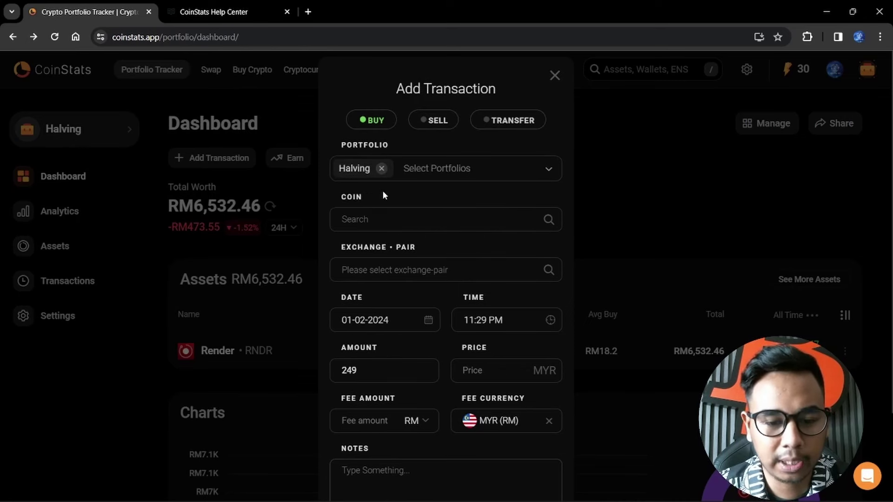
{"action": "left_click", "coordinate": [377, 220]}
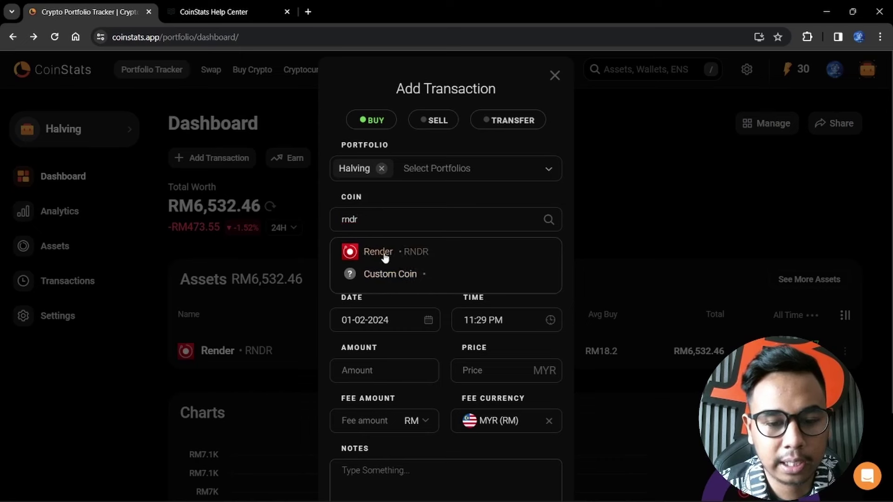
{"action": "left_click", "coordinate": [384, 254]}
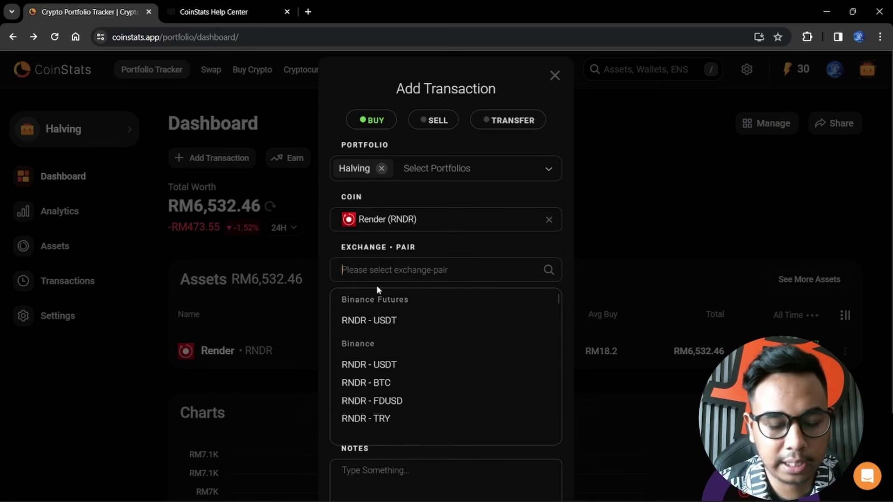
- Search the exchange pairs for kucoin and select Kucoin's RNDR - USDT pair
{"action": "type", "text": "kucoin"}
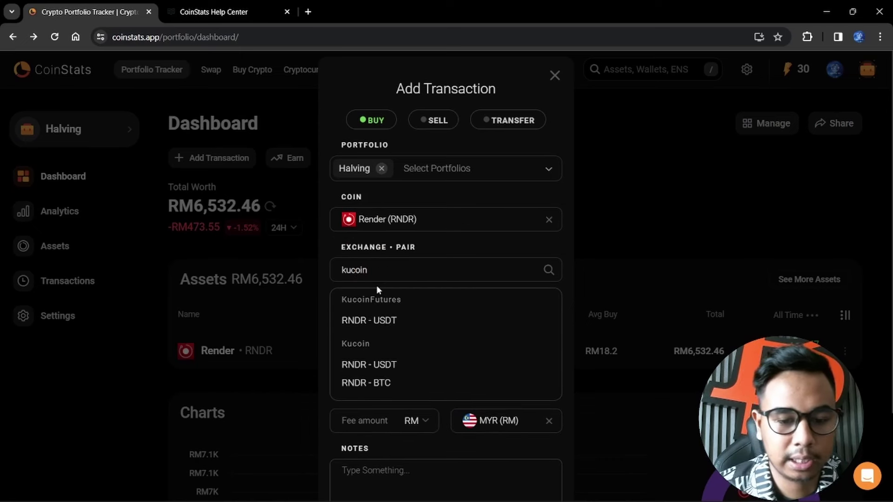
{"action": "left_click", "coordinate": [397, 366]}
{"action": "left_click", "coordinate": [396, 365]}
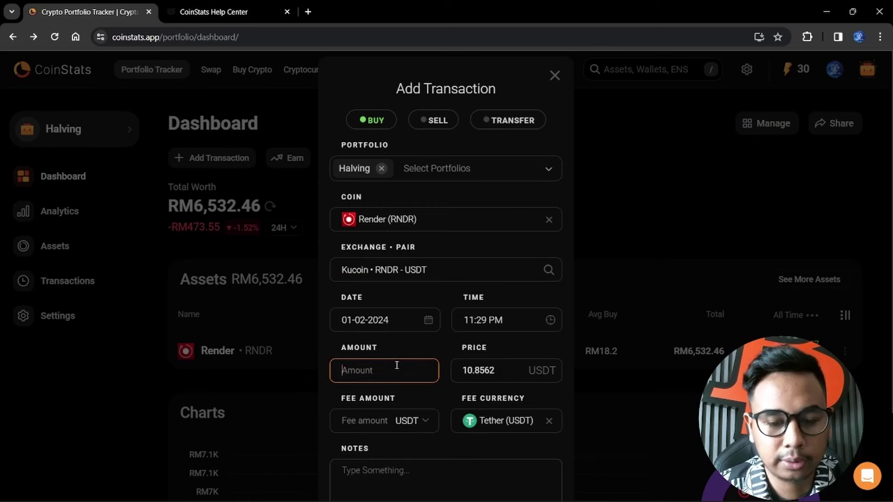
- Recheck the calculated quantity, enter 249 as the transaction amount and save the transaction
{"action": "left_click", "coordinate": [712, 495]}
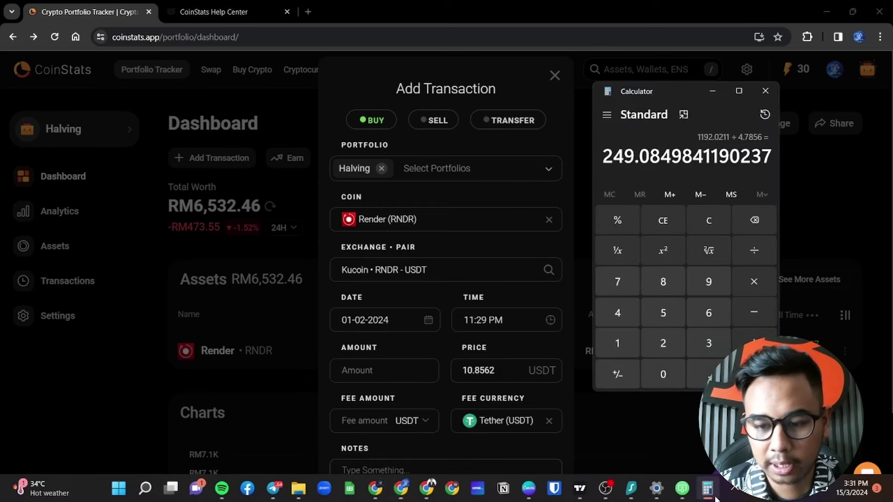
{"action": "left_click", "coordinate": [377, 363]}
{"action": "type", "text": "249"}
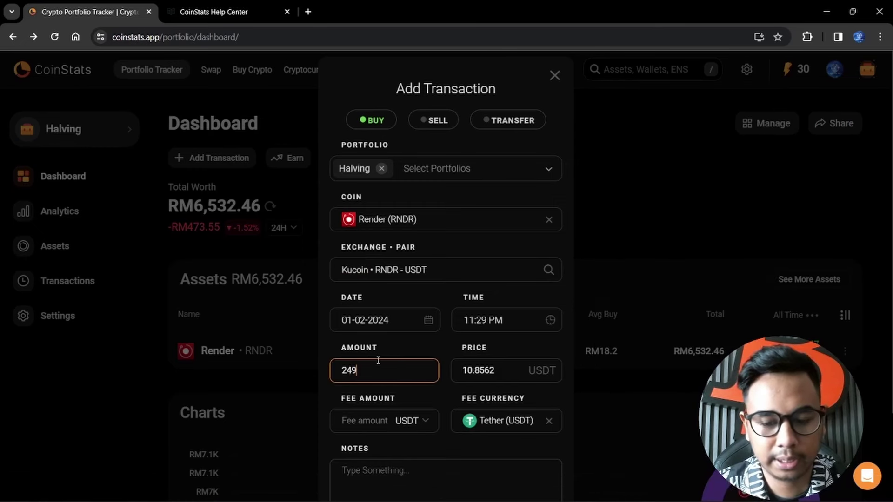
{"action": "scroll", "coordinate": [453, 387], "scroll_direction": "down", "scroll_amount": 3}
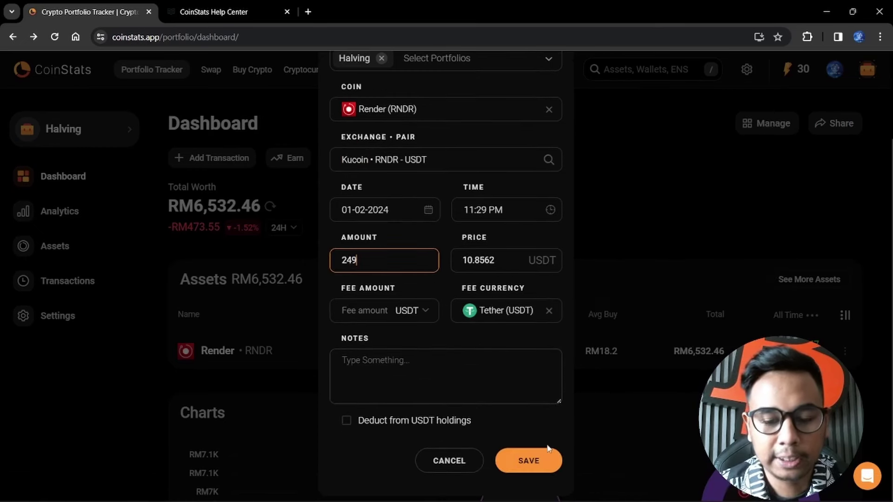
{"action": "left_click", "coordinate": [528, 462]}
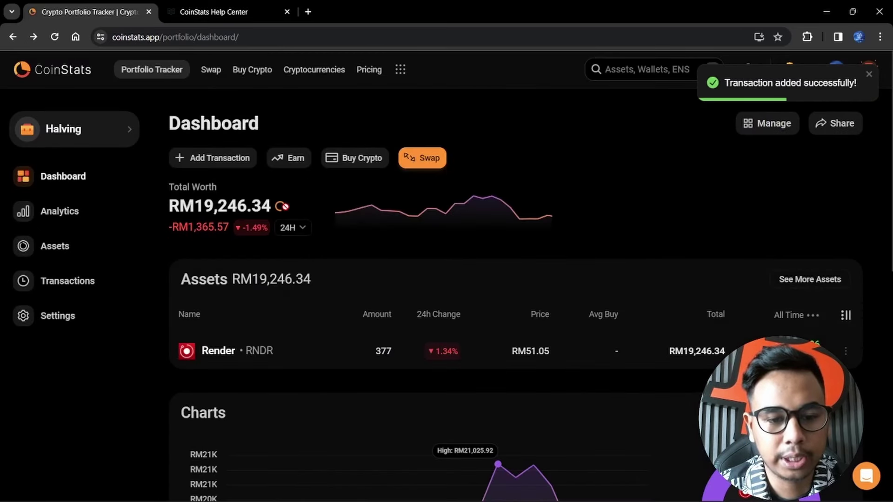
- Switch the portfolio's total worth period to ALL and review the total worth and overall profit
{"action": "left_click", "coordinate": [304, 232]}
{"action": "left_click", "coordinate": [297, 384]}
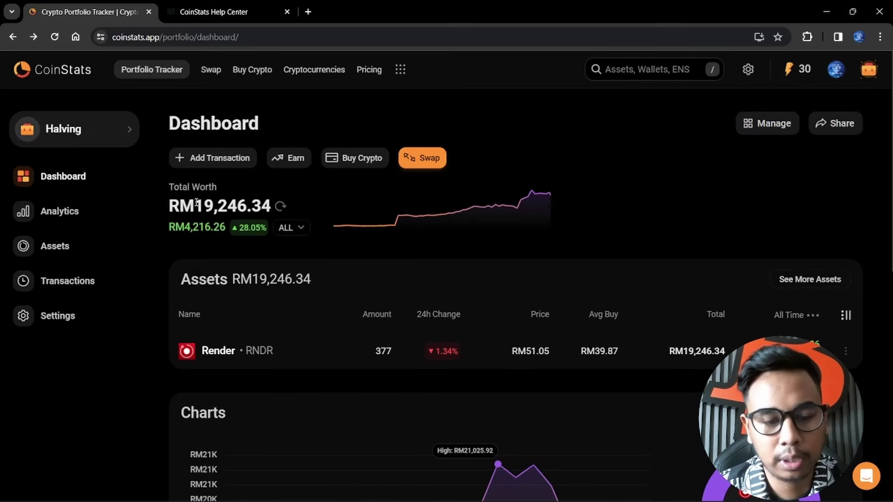
{"action": "left_click_drag", "start_coordinate": [196, 201], "coordinate": [271, 206]}
{"action": "left_click", "coordinate": [247, 243]}
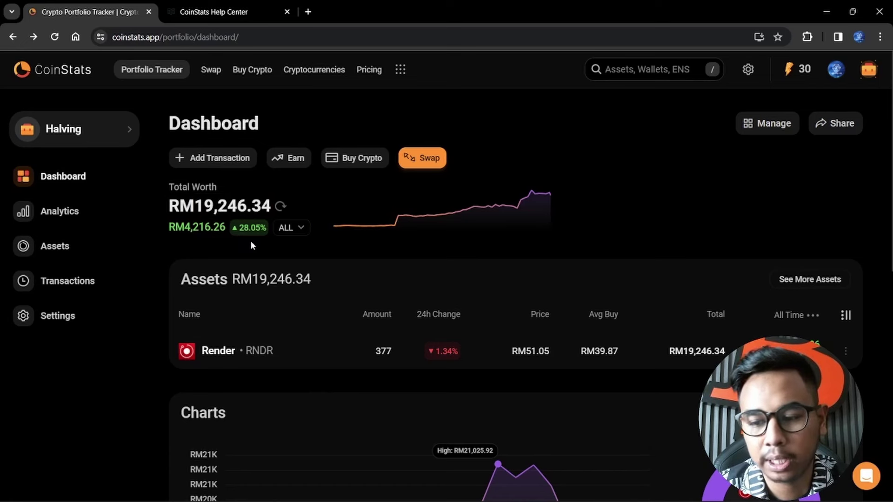
- Review the recorded Render transactions in the Halving portfolio, then return to the dashboard
{"action": "left_click", "coordinate": [846, 353]}
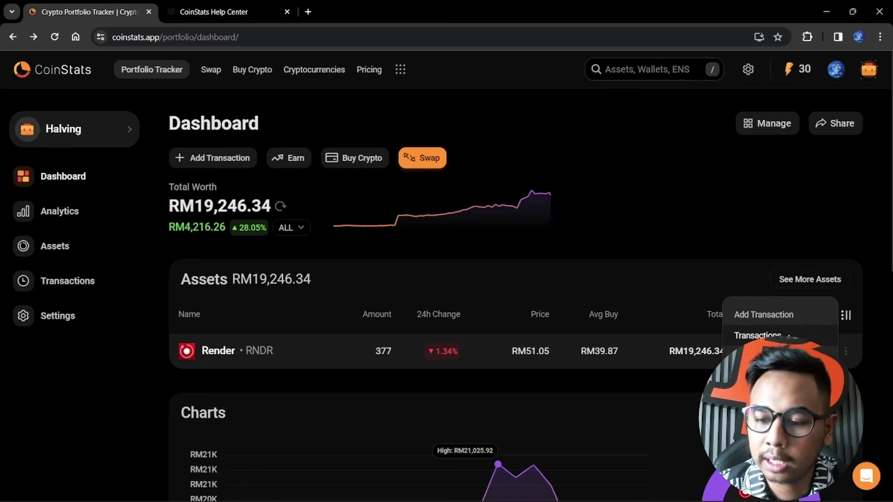
{"action": "left_click", "coordinate": [755, 336]}
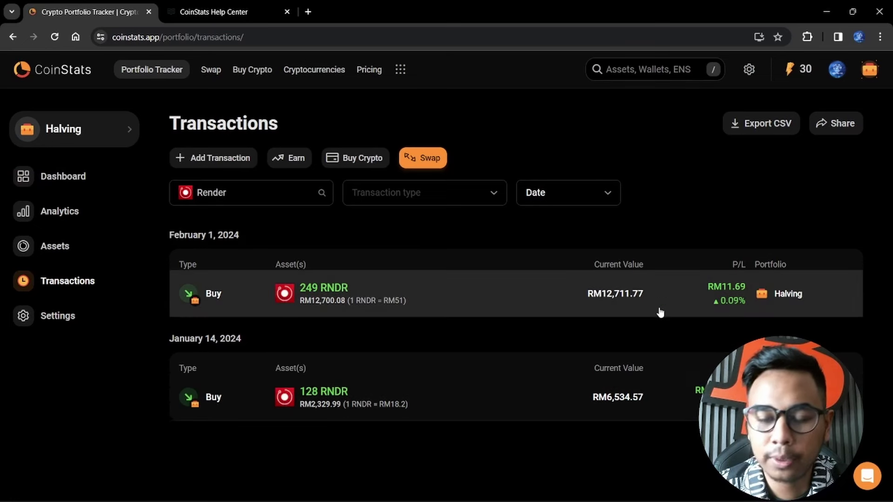
{"action": "left_click", "coordinate": [61, 189]}
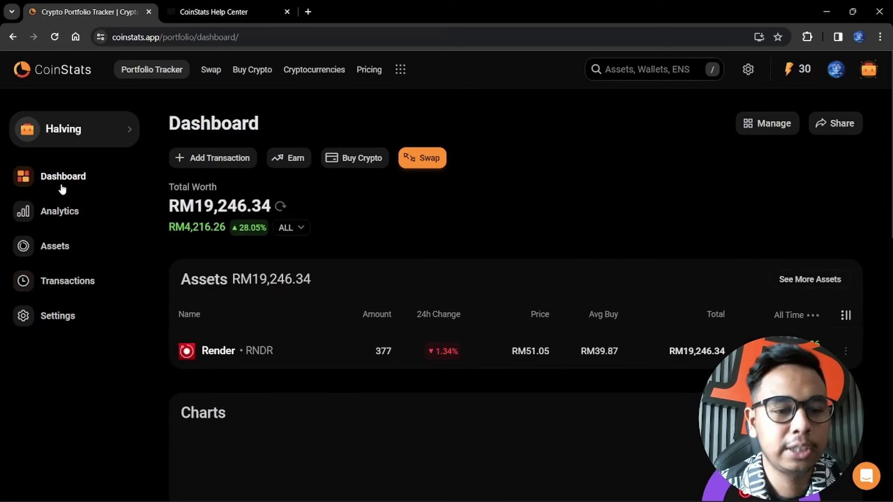
- Add the Avg Sell column to the dashboard's assets table and look through the other available columns
{"action": "scroll", "coordinate": [468, 278], "scroll_direction": "down", "scroll_amount": 1}
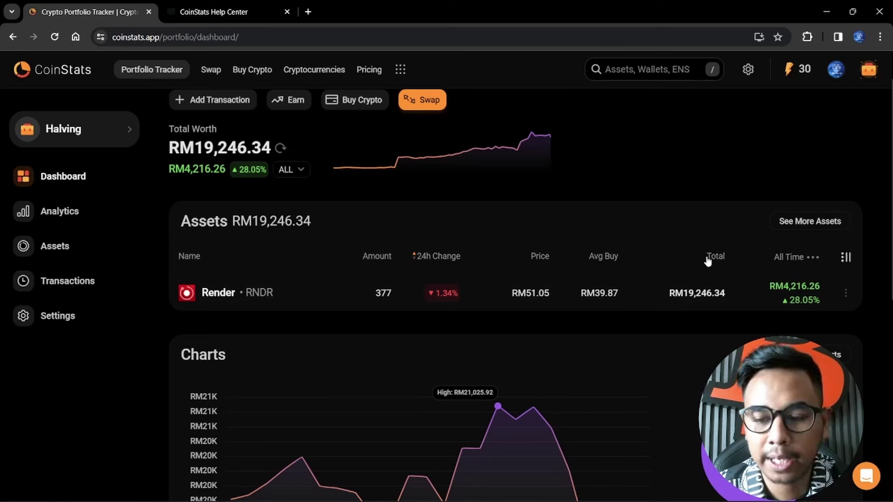
{"action": "left_click", "coordinate": [843, 260]}
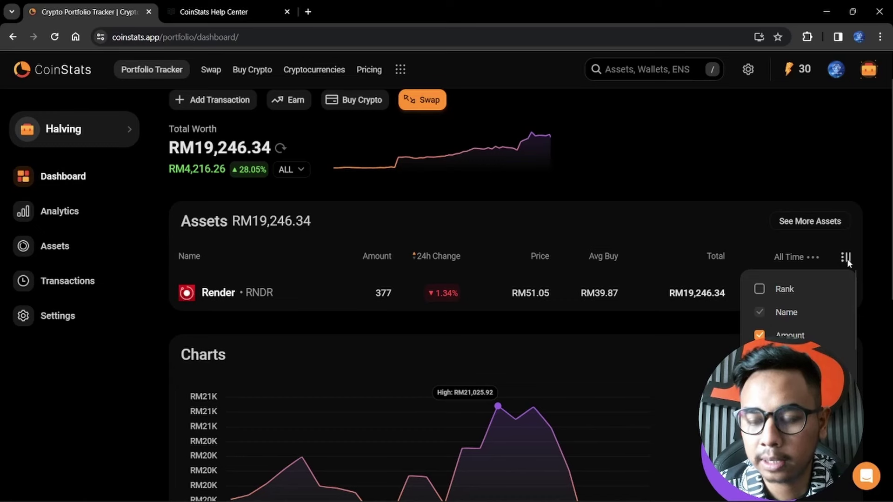
{"action": "left_click", "coordinate": [757, 293]}
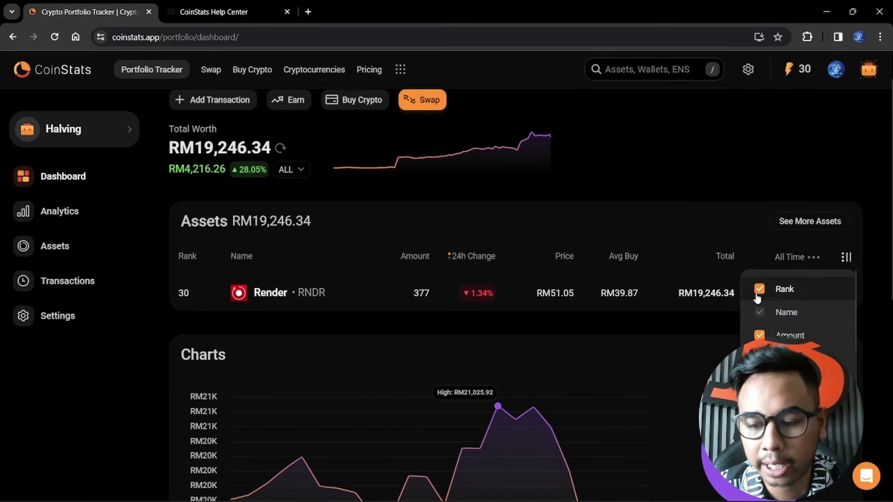
{"action": "left_click", "coordinate": [759, 291]}
{"action": "scroll", "coordinate": [764, 305], "scroll_direction": "down", "scroll_amount": 3}
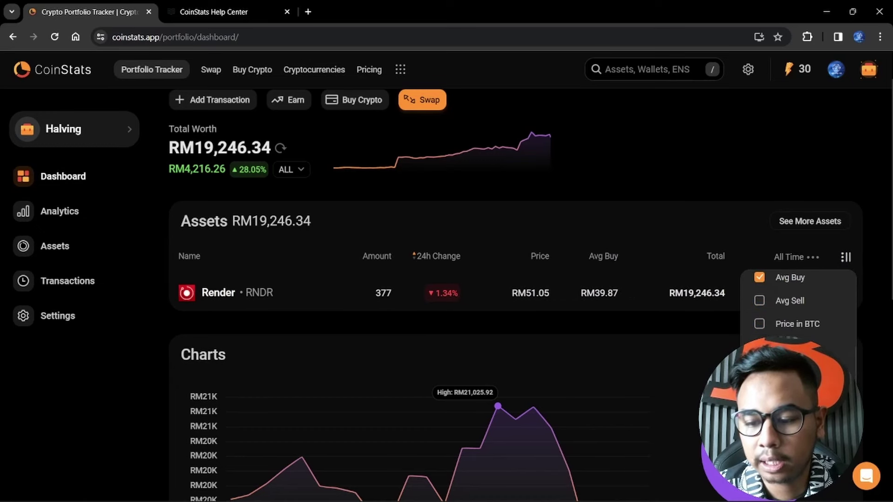
{"action": "left_click", "coordinate": [765, 306]}
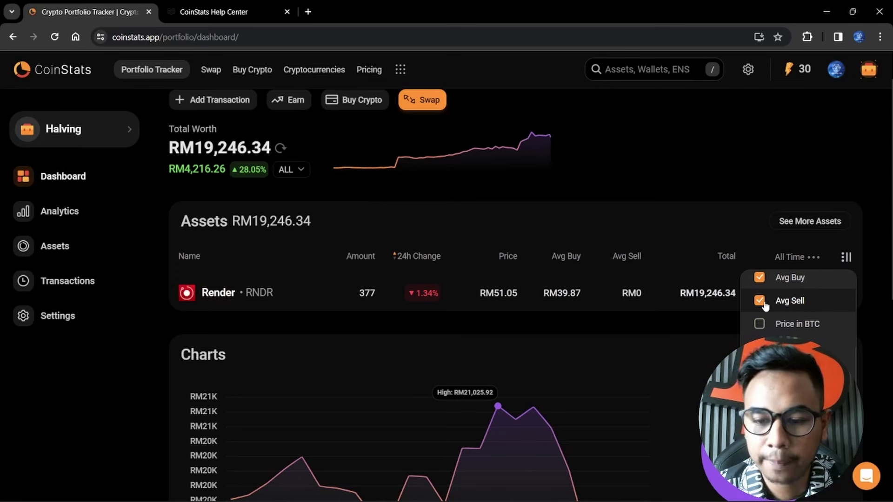
{"action": "scroll", "coordinate": [764, 305], "scroll_direction": "down", "scroll_amount": 1}
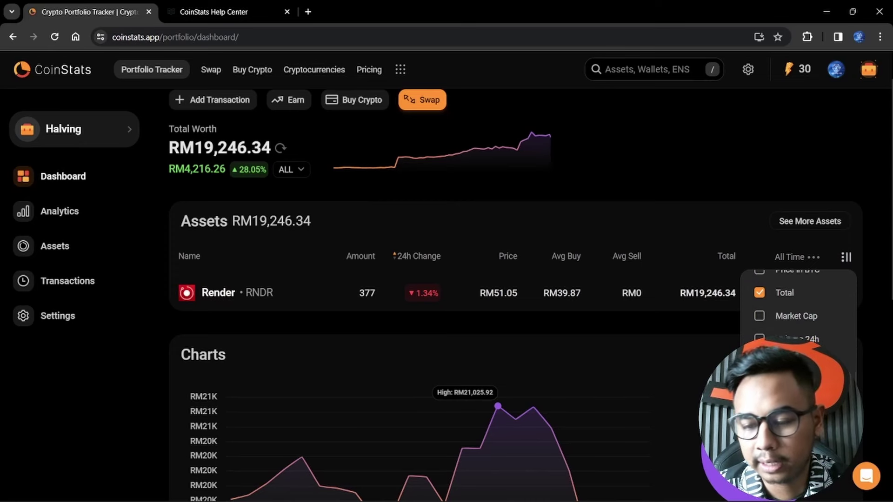
{"action": "scroll", "coordinate": [790, 302], "scroll_direction": "down", "scroll_amount": 1}
{"action": "left_click", "coordinate": [846, 199]}
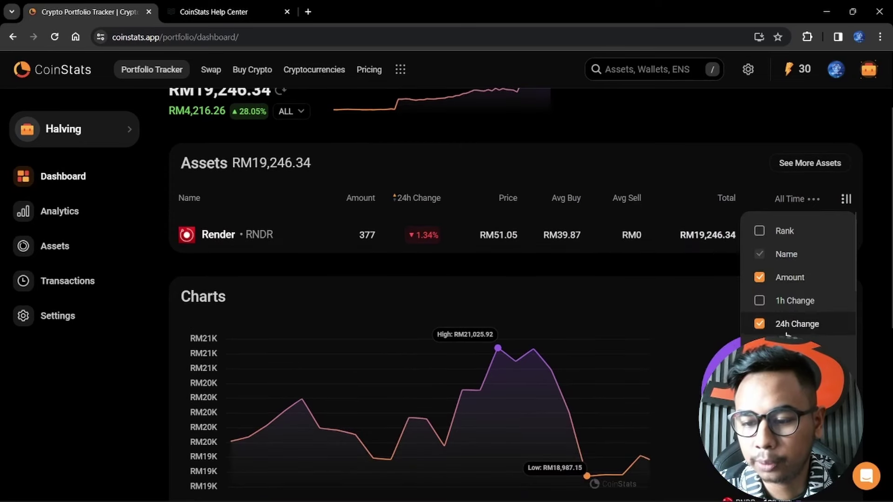
{"action": "scroll", "coordinate": [787, 335], "scroll_direction": "down", "scroll_amount": 3}
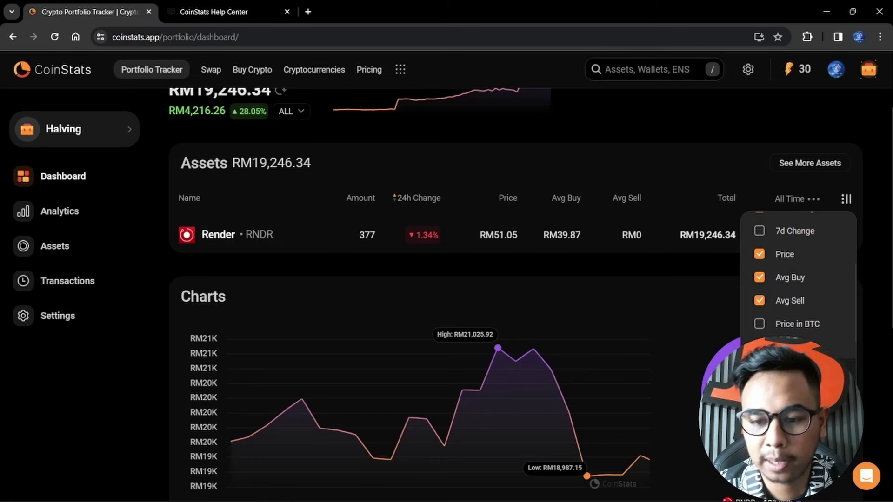
{"action": "scroll", "coordinate": [696, 138], "scroll_direction": "up", "scroll_amount": 2}
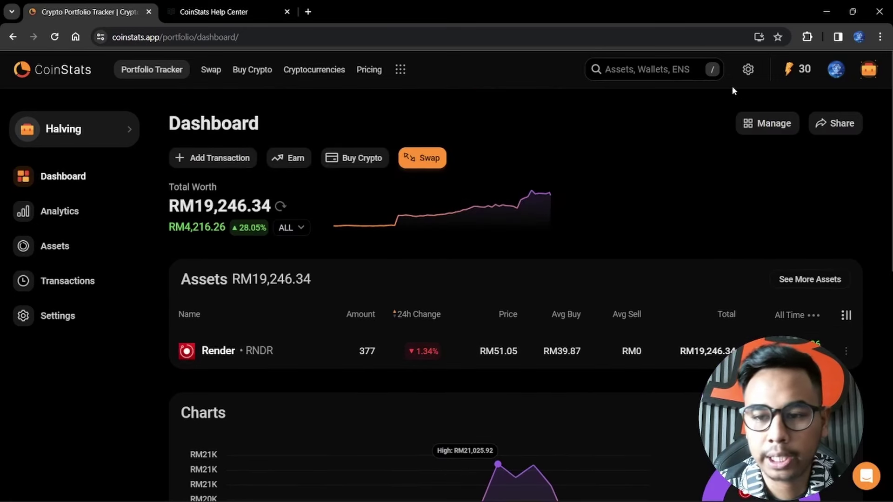
- Check which display currency is selected in the site's general settings
{"action": "left_click", "coordinate": [747, 70]}
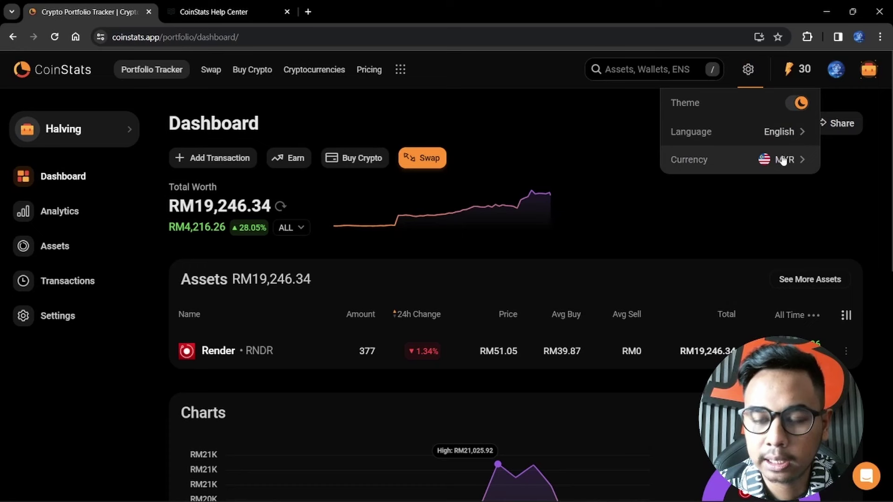
{"action": "left_click", "coordinate": [747, 69]}
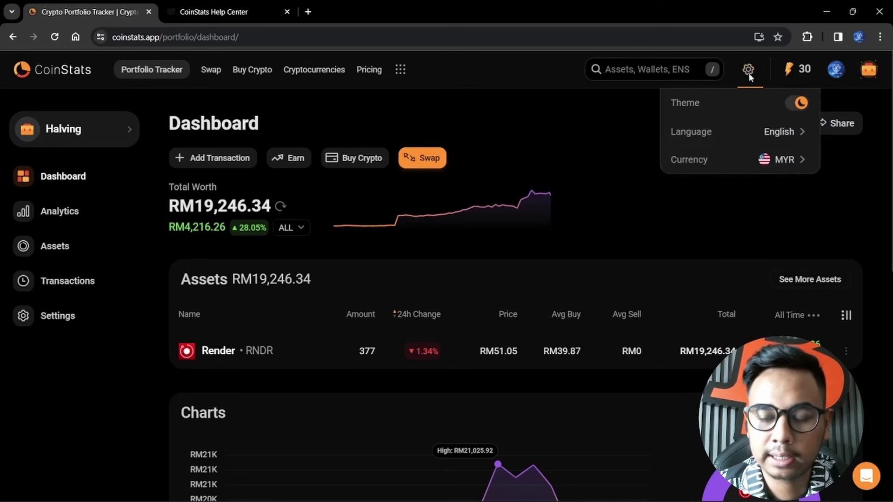
- Start a new transaction and bring up the ETH/USDT trade record in AirDroid Cast beside the form
{"action": "left_click", "coordinate": [192, 163]}
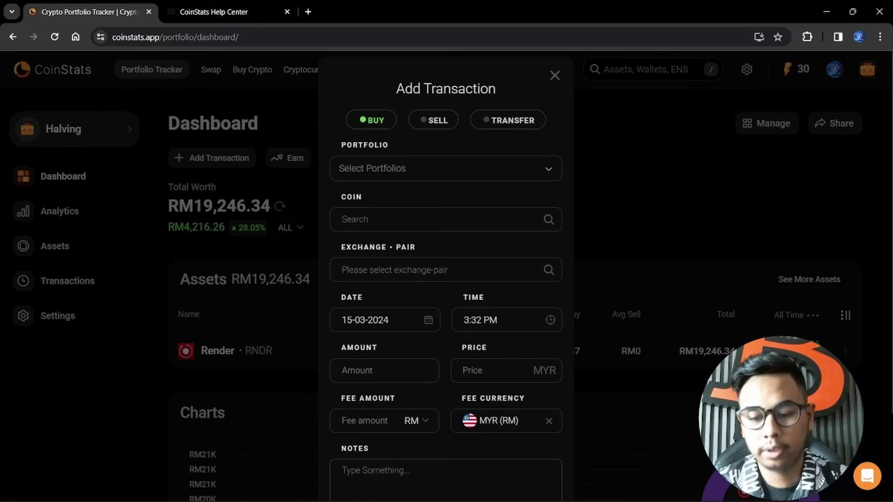
{"action": "left_click", "coordinate": [478, 492]}
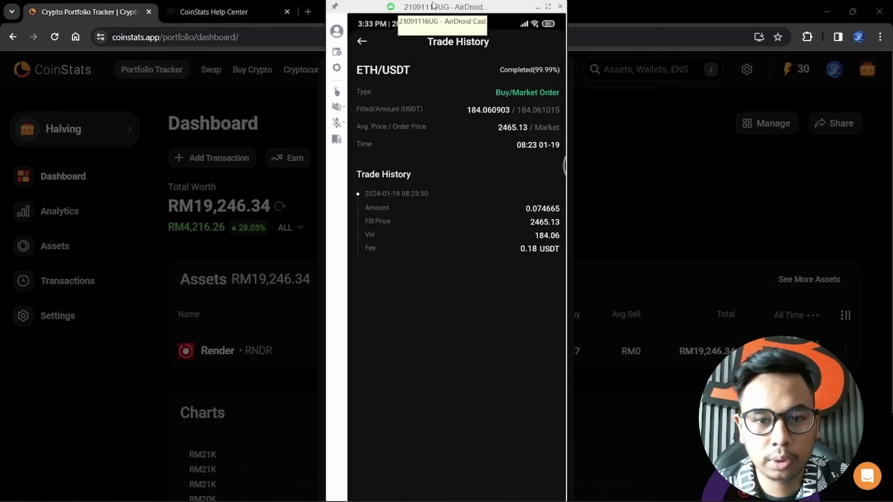
{"action": "left_click_drag", "start_coordinate": [432, 4], "coordinate": [148, 30]}
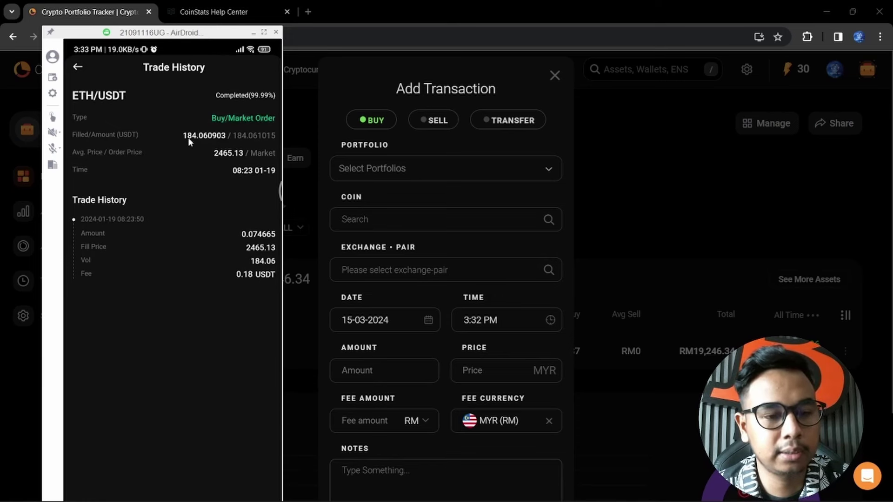
- Assign the transaction to the Halving portfolio, search the coins for eth and choose Ethereum (ETH)
{"action": "left_click", "coordinate": [364, 166]}
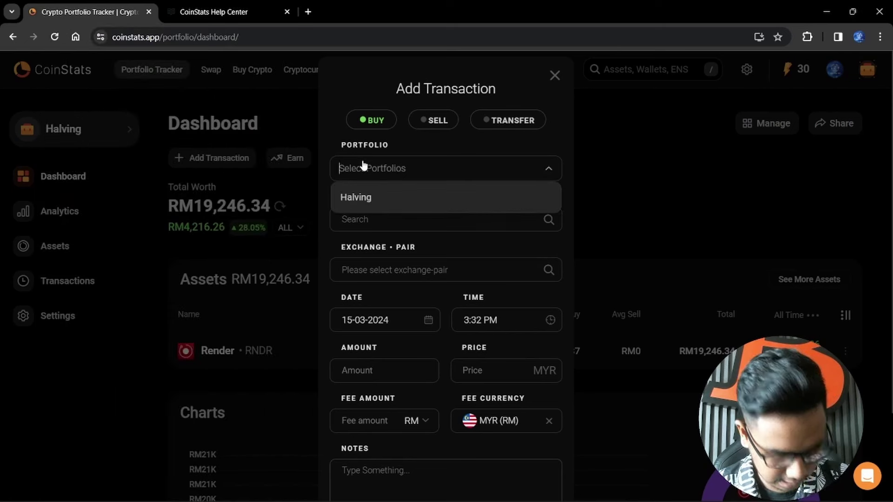
{"action": "left_click", "coordinate": [365, 195]}
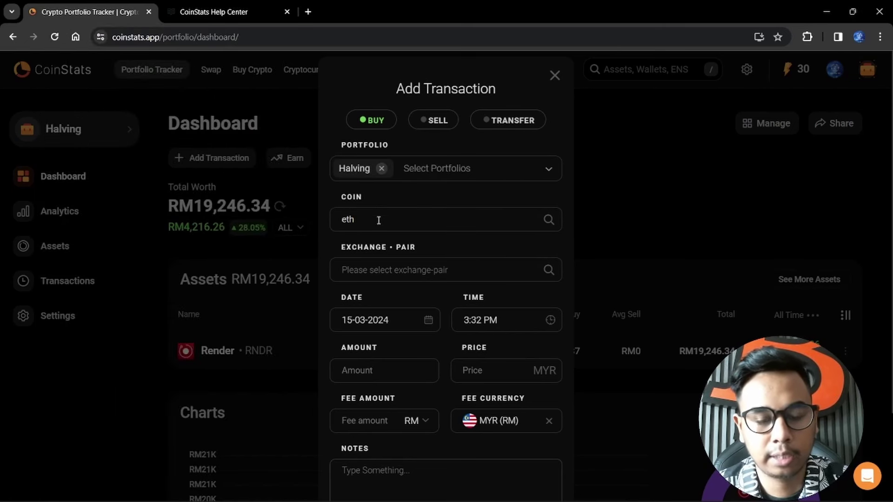
{"action": "left_click", "coordinate": [544, 225]}
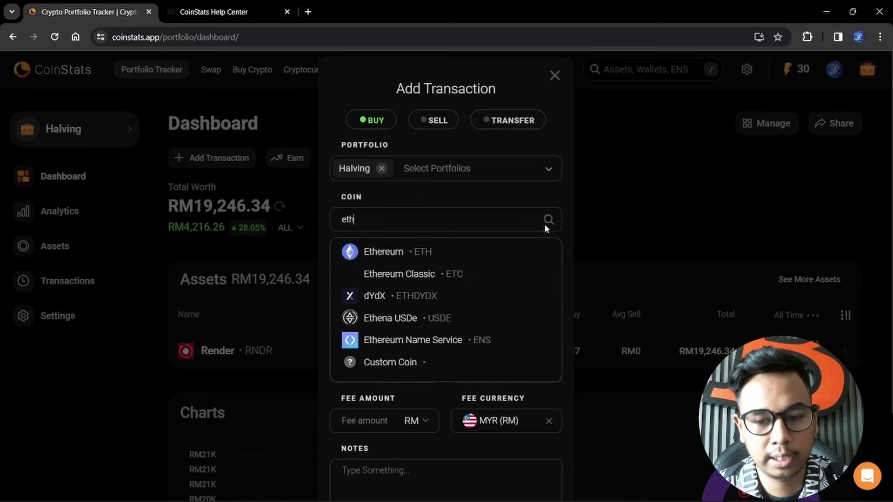
{"action": "left_click", "coordinate": [393, 256]}
- Search the exchange pairs for kucoin and select Kucoin's ETH - USDT pair
{"action": "left_click", "coordinate": [394, 267]}
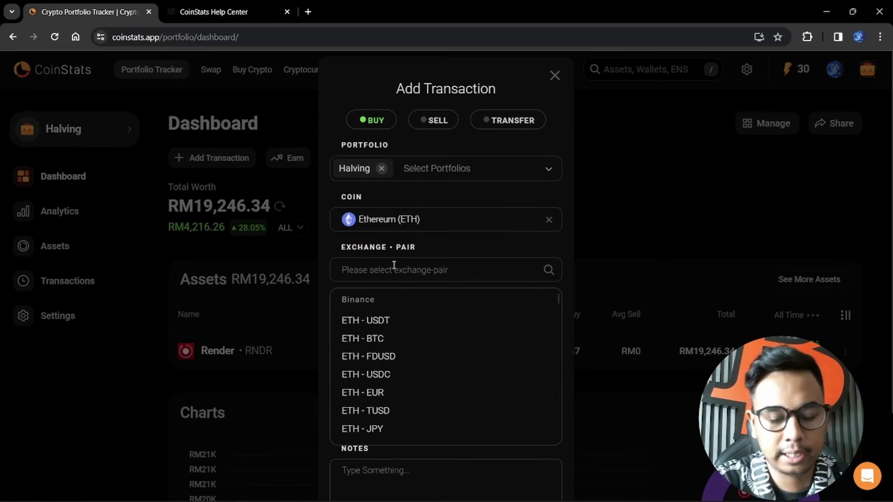
{"action": "type", "text": "kucoin"}
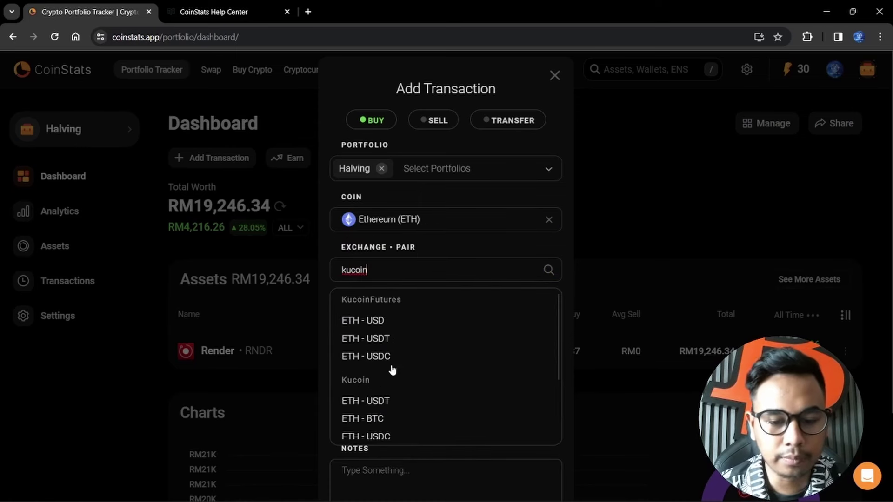
{"action": "left_click", "coordinate": [382, 400]}
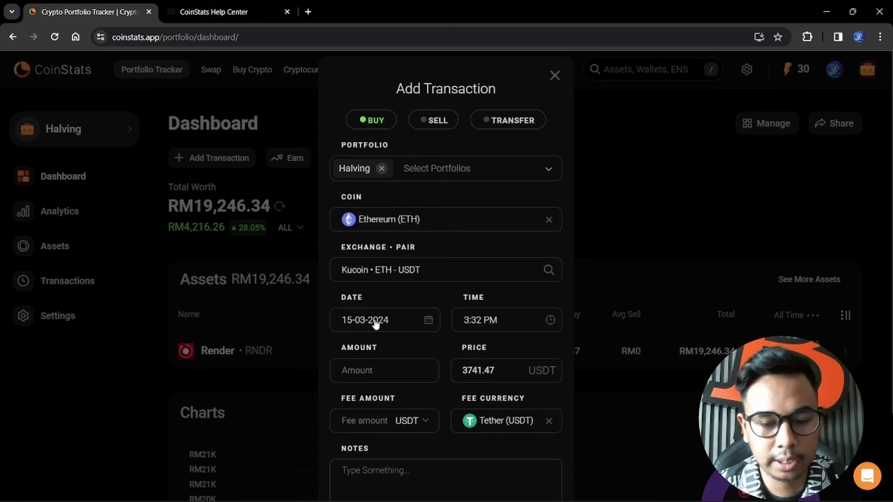
- Consult the ETH/USDT trade record in AirDroid Cast and set the transaction date to 19-01-2024
{"action": "left_click", "coordinate": [346, 323]}
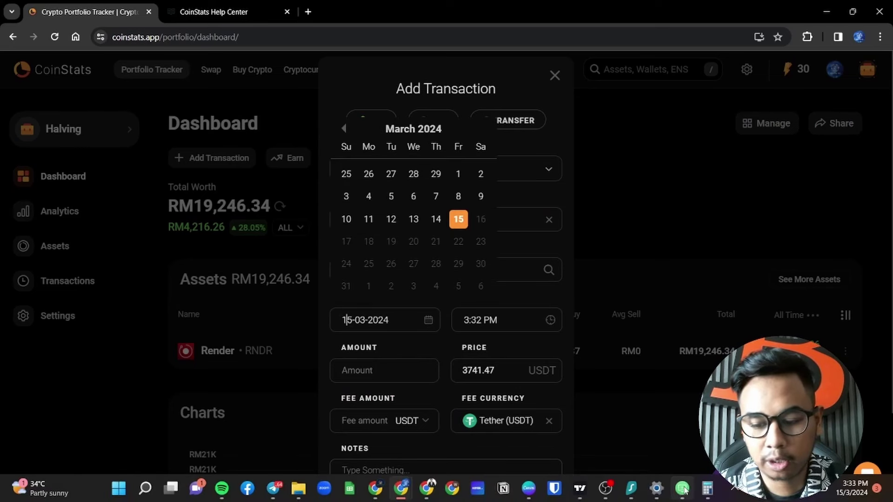
{"action": "left_click", "coordinate": [683, 488]}
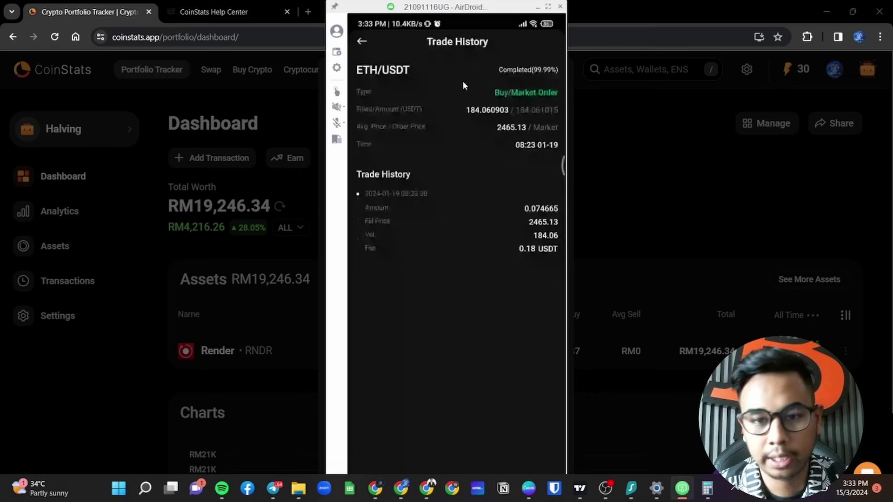
{"action": "left_click_drag", "start_coordinate": [437, 6], "coordinate": [209, 6]}
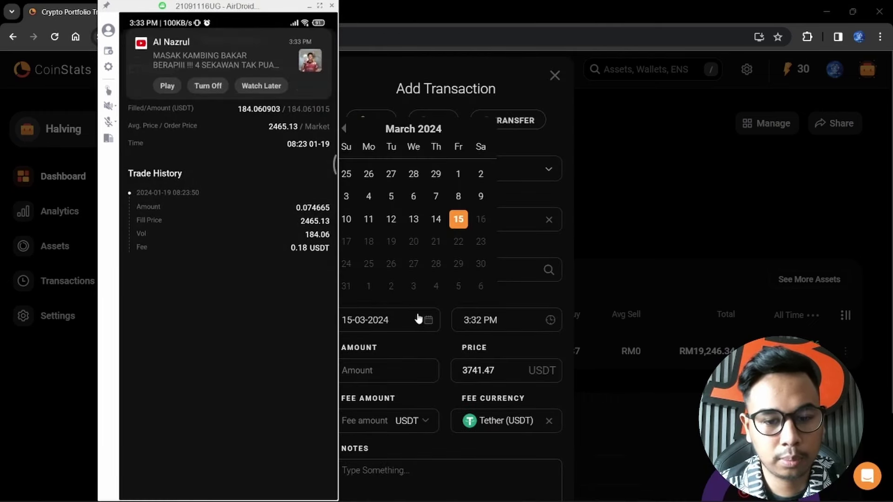
{"action": "left_click", "coordinate": [391, 129]}
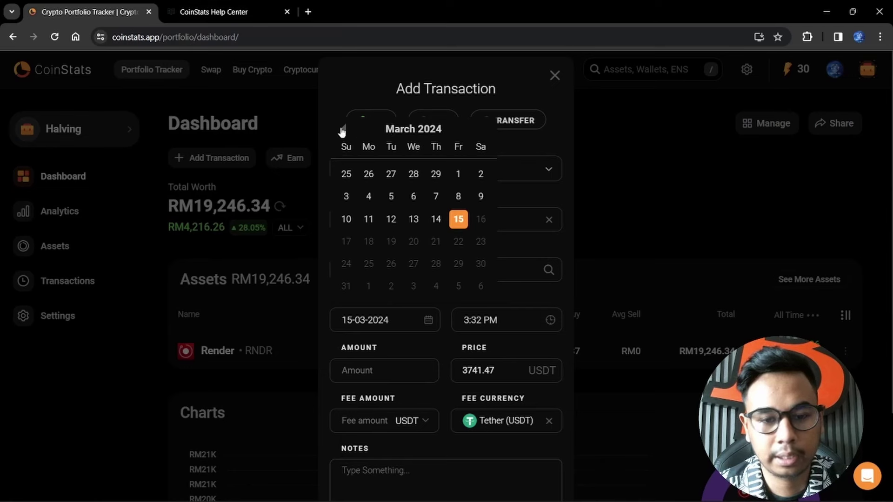
{"action": "left_click", "coordinate": [343, 129]}
{"action": "left_click", "coordinate": [343, 129]}
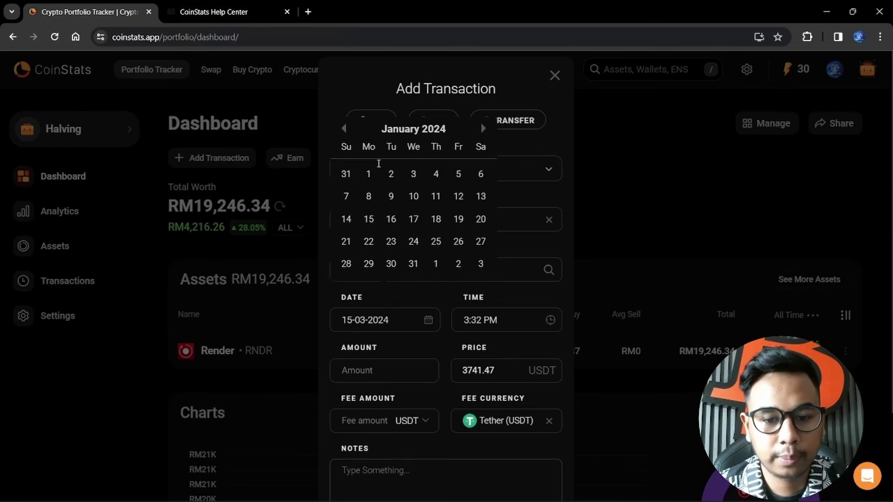
{"action": "left_click", "coordinate": [458, 220]}
- Set the transaction time to 8:23 AM, checking it against the trade record in AirDroid Cast
{"action": "left_click", "coordinate": [471, 322]}
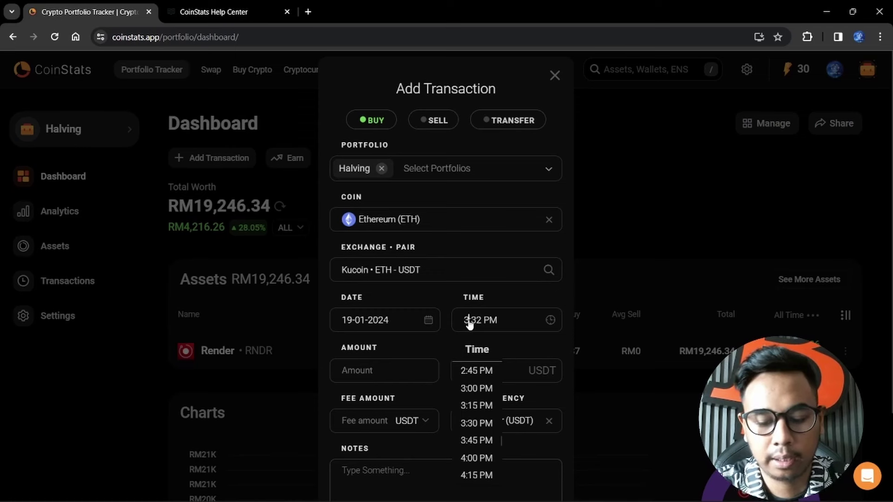
{"action": "type", "text": "08"}
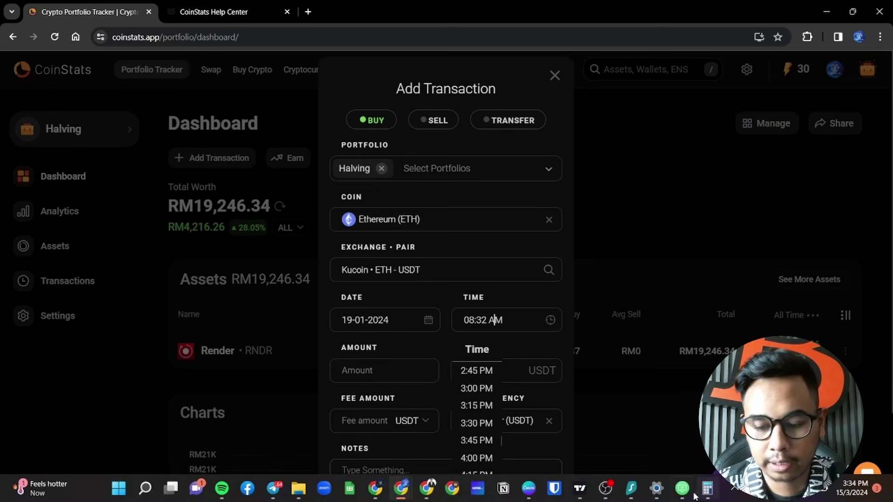
{"action": "left_click", "coordinate": [687, 492]}
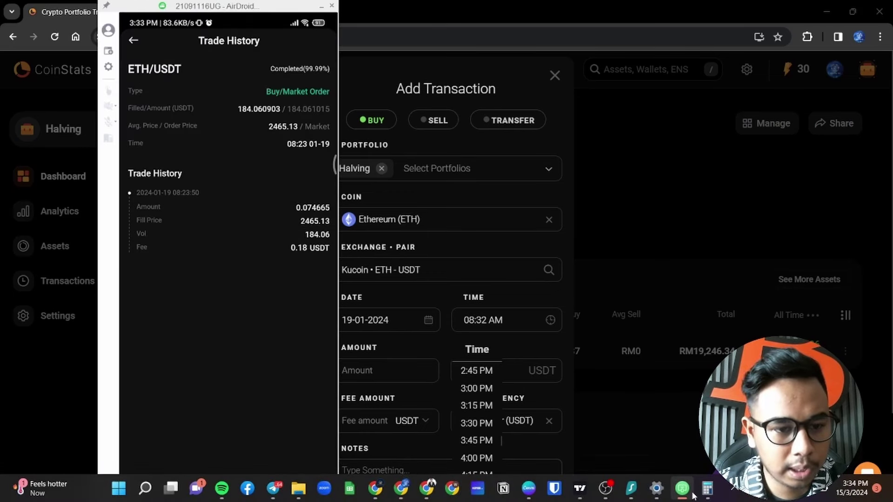
{"action": "left_click", "coordinate": [691, 494]}
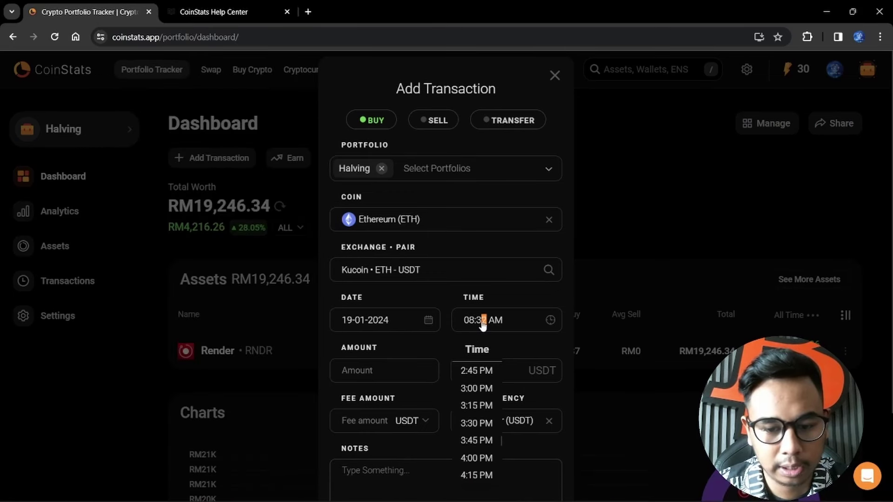
{"action": "key", "text": "Return"}
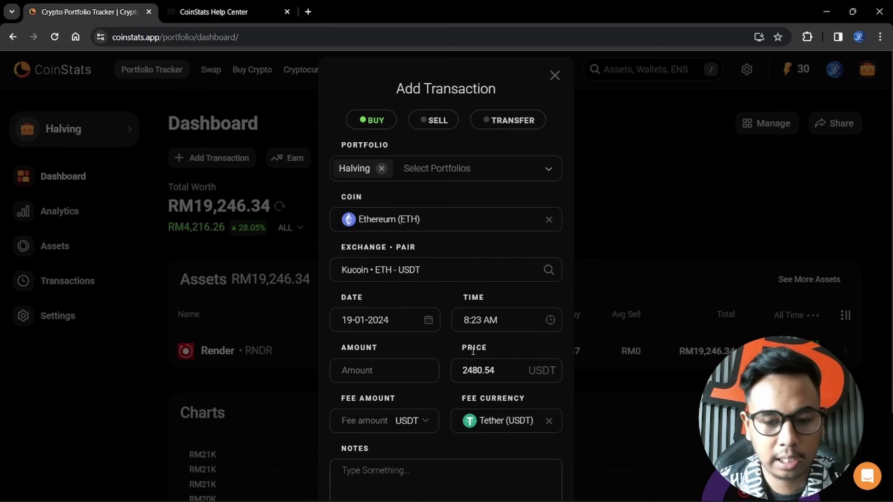
- Consult the ETH/USDT trade record in AirDroid Cast and divide 184 by 2465 in Calculator to work out the ETH amount
{"action": "left_click", "coordinate": [388, 369]}
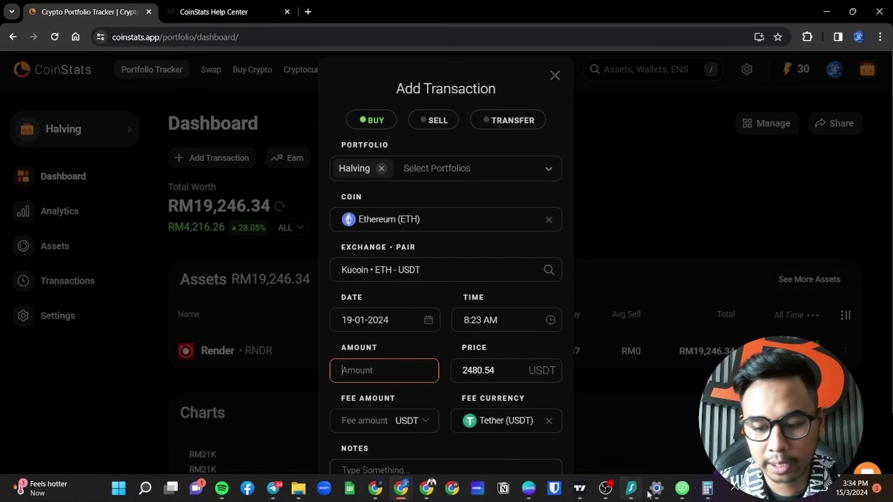
{"action": "left_click", "coordinate": [682, 488]}
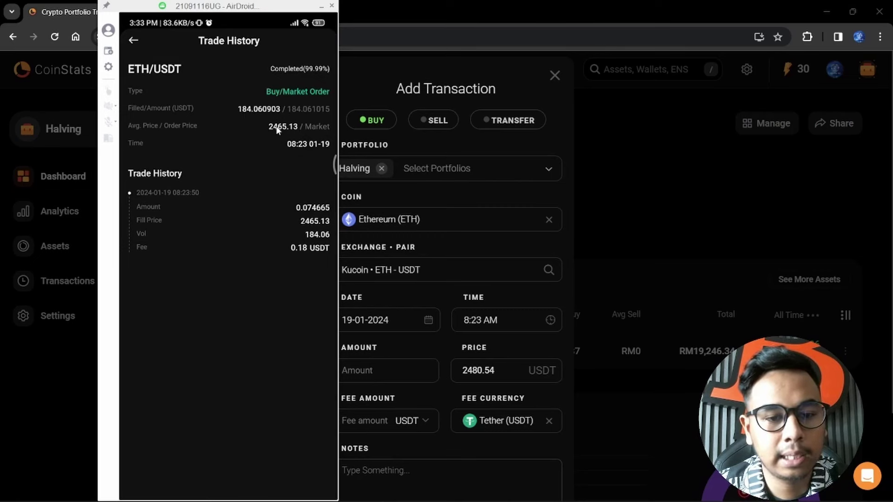
{"action": "mouse_move", "coordinate": [631, 486]}
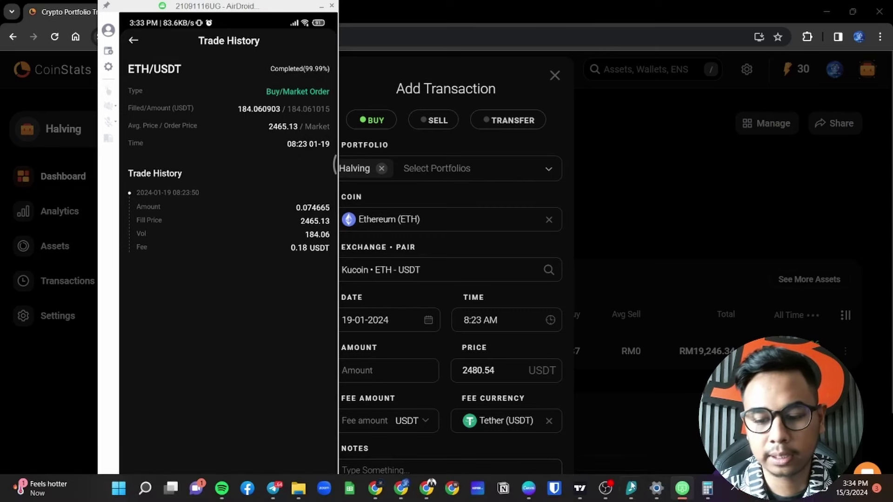
{"action": "left_click", "coordinate": [716, 495]}
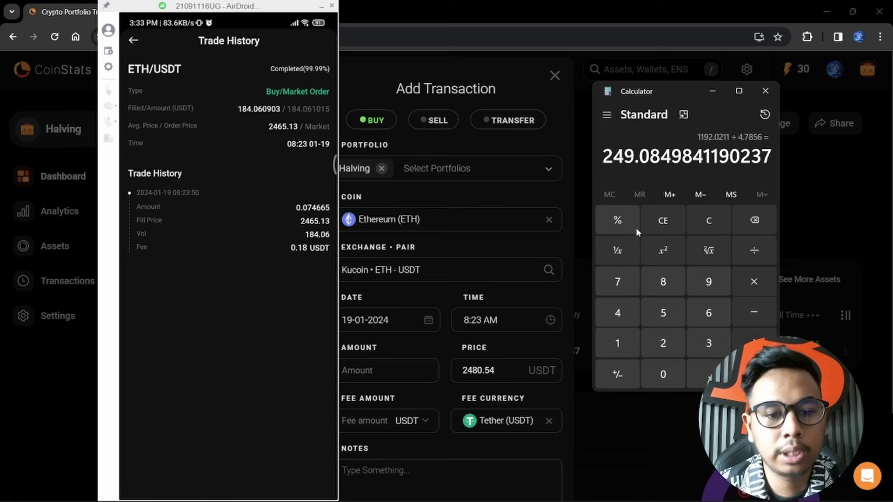
{"action": "left_click", "coordinate": [657, 223]}
{"action": "left_click", "coordinate": [630, 340]}
{"action": "left_click", "coordinate": [656, 291]}
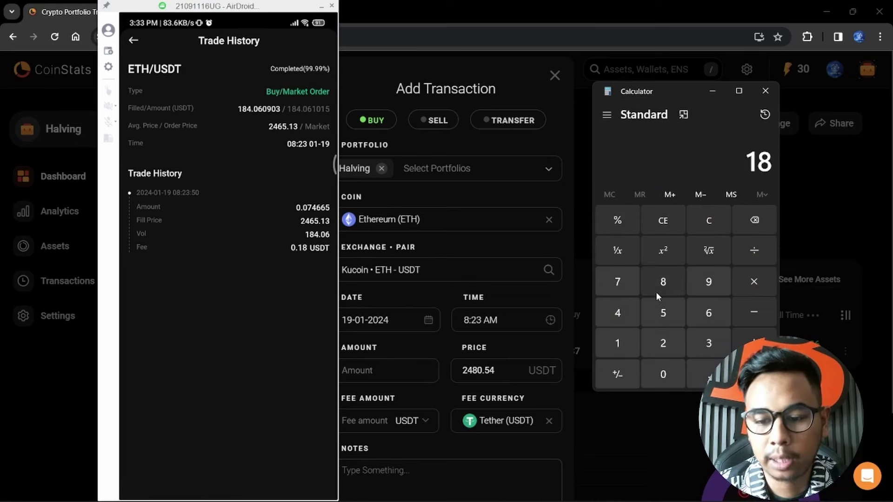
{"action": "key", "text": "4"}
{"action": "key", "text": "plus"}
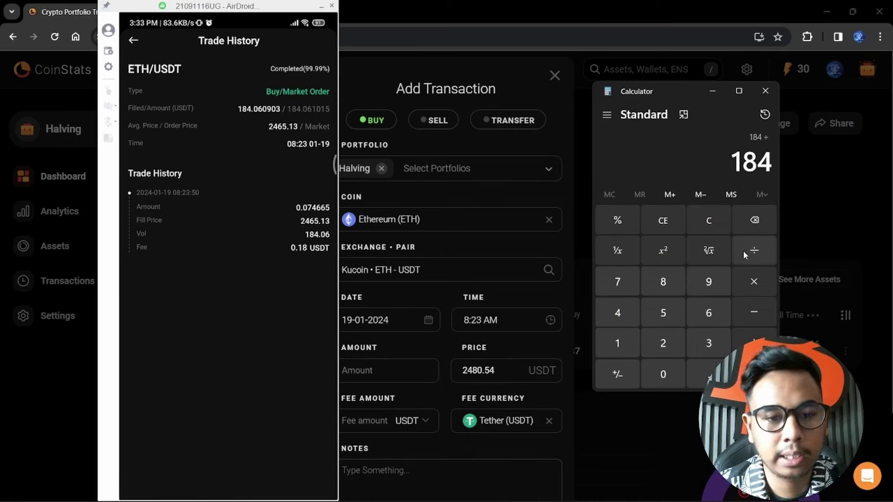
{"action": "left_click", "coordinate": [651, 341]}
{"action": "left_click", "coordinate": [618, 312]}
{"action": "left_click", "coordinate": [697, 313]}
{"action": "left_click", "coordinate": [663, 312]}
{"action": "left_click", "coordinate": [749, 373]}
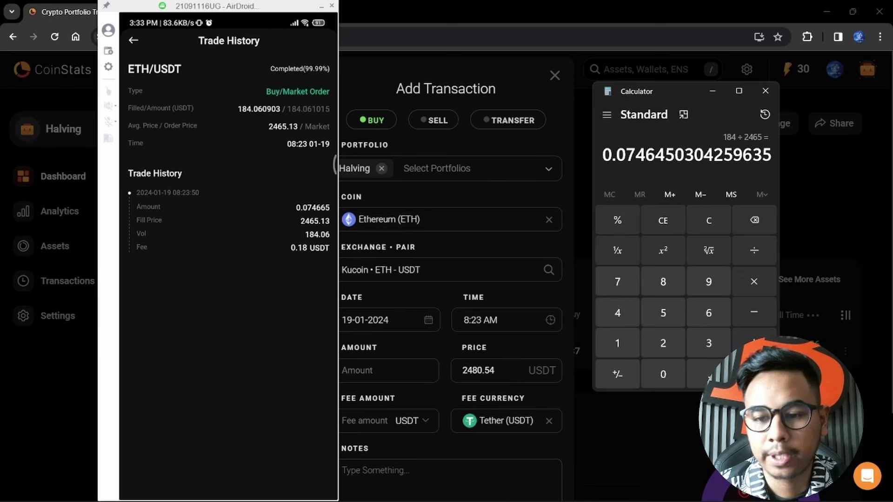
- Copy 0.0746 from the Calculator result into the Amount of the CoinStats transaction and save the Ethereum purchase
{"action": "left_click_drag", "start_coordinate": [653, 158], "coordinate": [605, 155]}
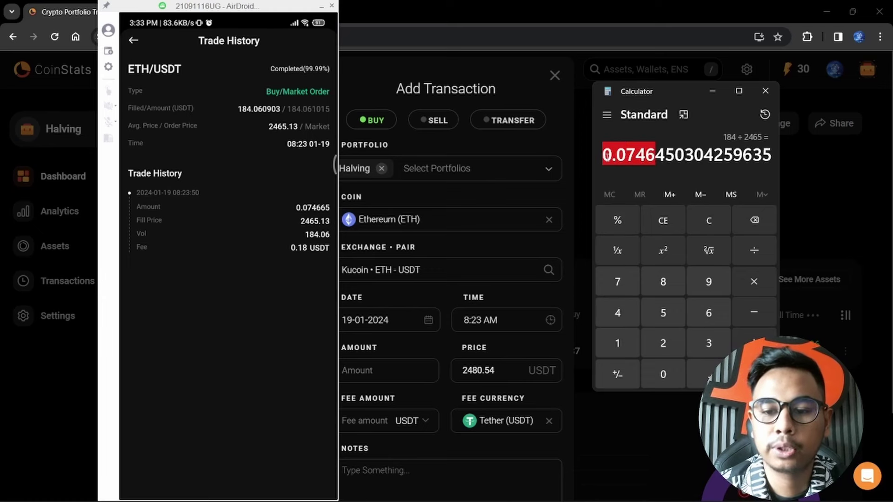
{"action": "key", "text": "ctrl+c"}
{"action": "left_click", "coordinate": [407, 367]}
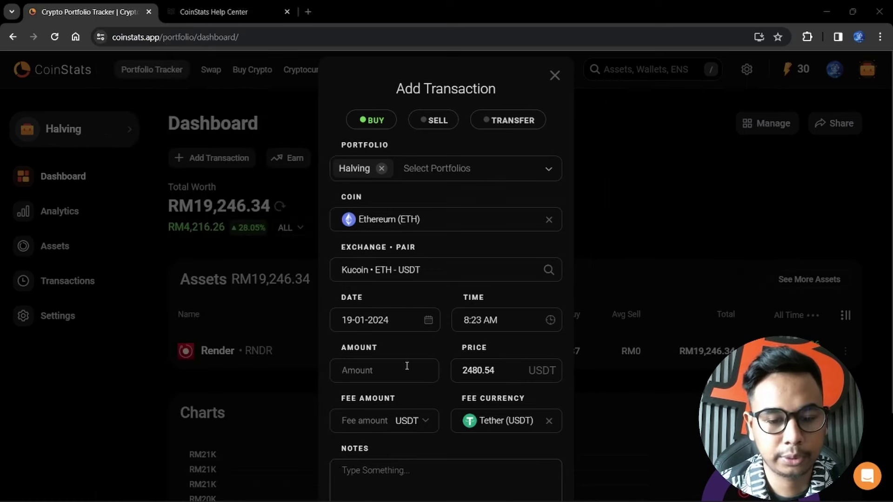
{"action": "key", "text": "ctrl+v"}
{"action": "scroll", "coordinate": [475, 366], "scroll_direction": "down", "scroll_amount": 3}
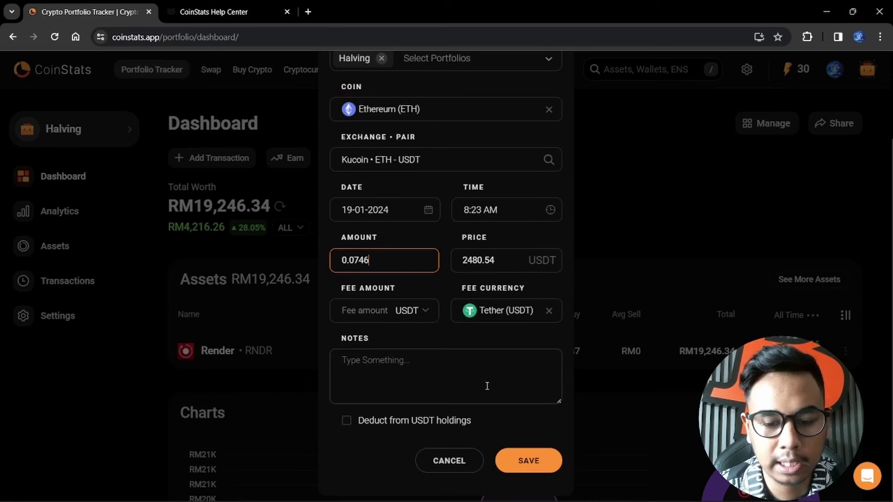
{"action": "left_click", "coordinate": [529, 462]}
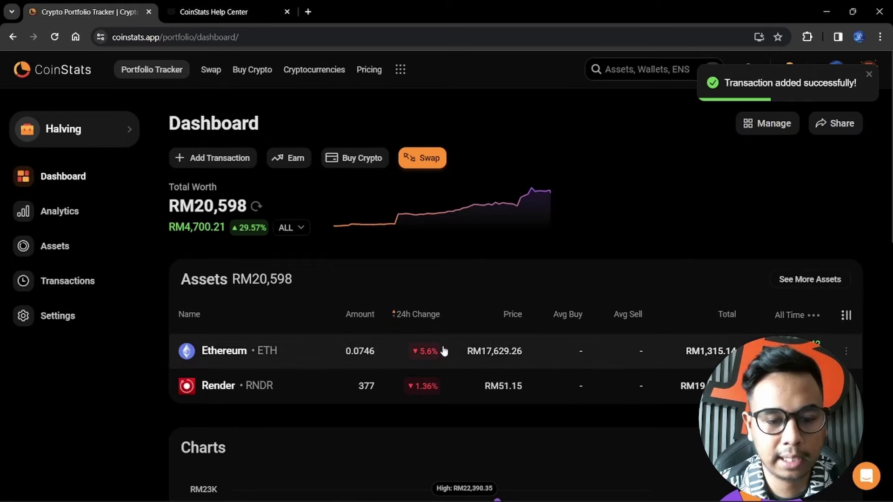
- Review the asset list, value chart, allocation ring and transaction history on the Halving dashboard
{"action": "scroll", "coordinate": [475, 403], "scroll_direction": "down", "scroll_amount": 5}
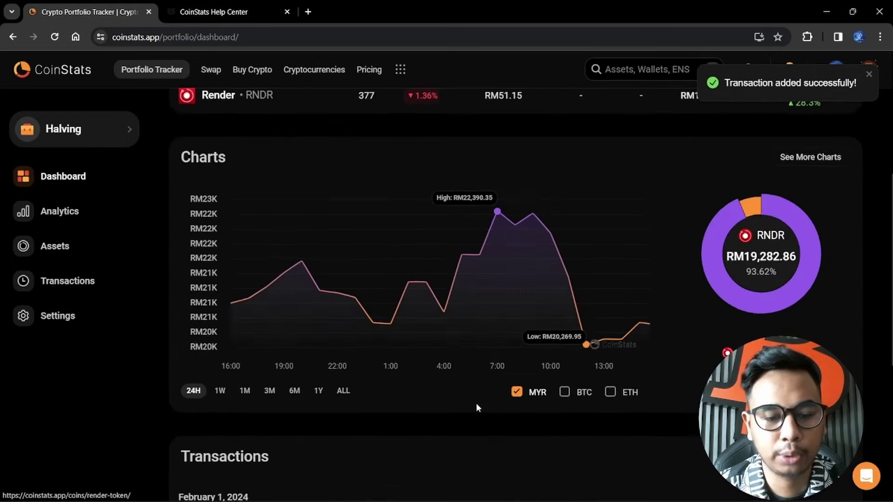
{"action": "scroll", "coordinate": [474, 399], "scroll_direction": "up", "scroll_amount": 5}
{"action": "scroll", "coordinate": [476, 397], "scroll_direction": "down", "scroll_amount": 4}
{"action": "scroll", "coordinate": [476, 396], "scroll_direction": "up", "scroll_amount": 1}
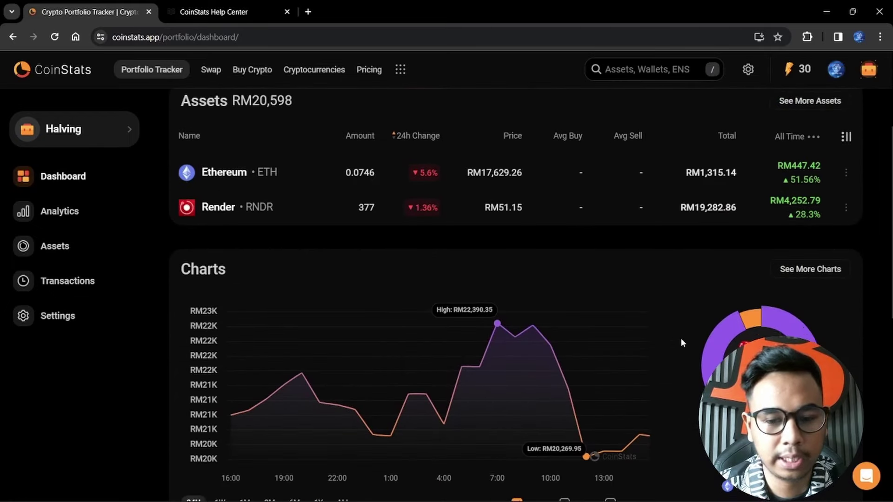
{"action": "scroll", "coordinate": [680, 337], "scroll_direction": "down", "scroll_amount": 2}
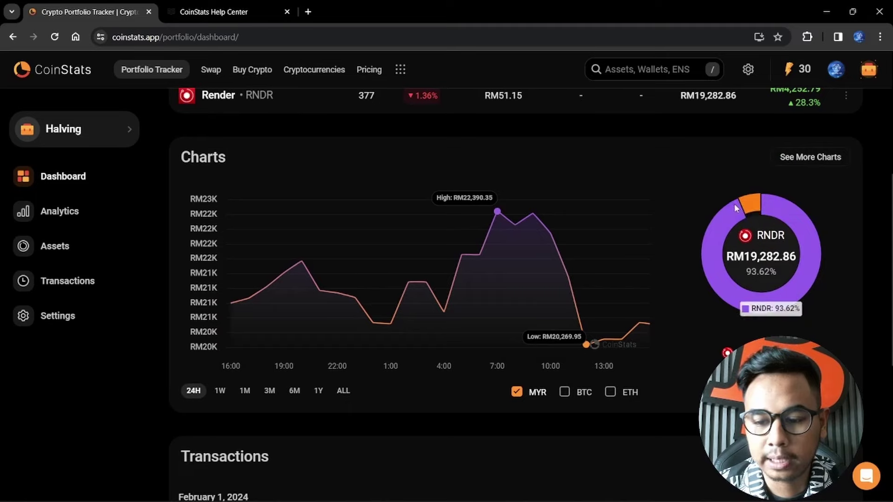
{"action": "scroll", "coordinate": [715, 334], "scroll_direction": "down", "scroll_amount": 2}
{"action": "scroll", "coordinate": [716, 321], "scroll_direction": "down", "scroll_amount": 4}
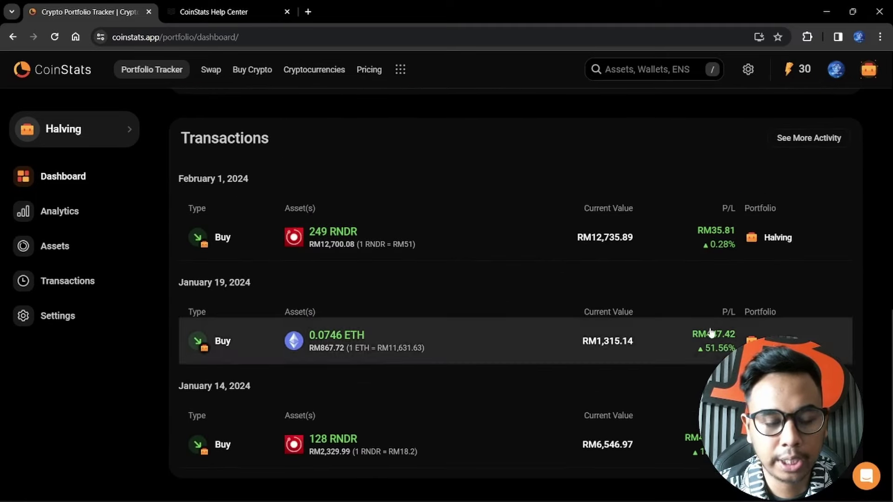
{"action": "scroll", "coordinate": [383, 214], "scroll_direction": "up", "scroll_amount": 7}
- Open the Halving portfolio's Analytics and look over the Portfolio Performance view
{"action": "left_click", "coordinate": [56, 213]}
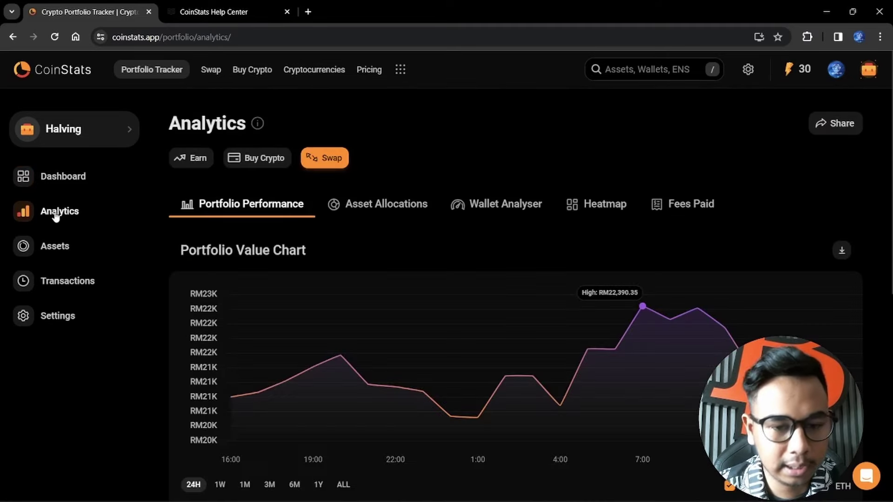
{"action": "scroll", "coordinate": [89, 227], "scroll_direction": "down", "scroll_amount": 4}
{"action": "scroll", "coordinate": [79, 195], "scroll_direction": "up", "scroll_amount": 4}
{"action": "left_click", "coordinate": [61, 179]}
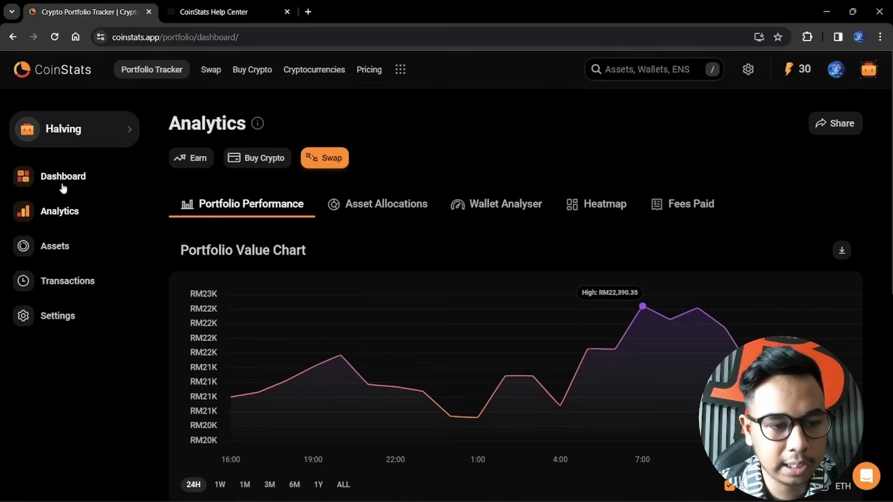
{"action": "left_click", "coordinate": [62, 210]}
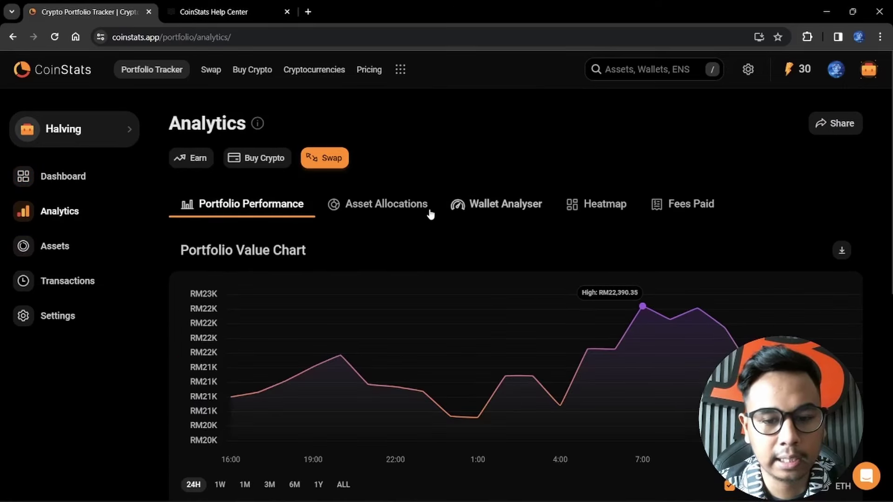
- Examine the pie chart and asset allocation breakdown in the Asset Allocations analytics
{"action": "left_click", "coordinate": [365, 207]}
{"action": "scroll", "coordinate": [284, 256], "scroll_direction": "down", "scroll_amount": 3}
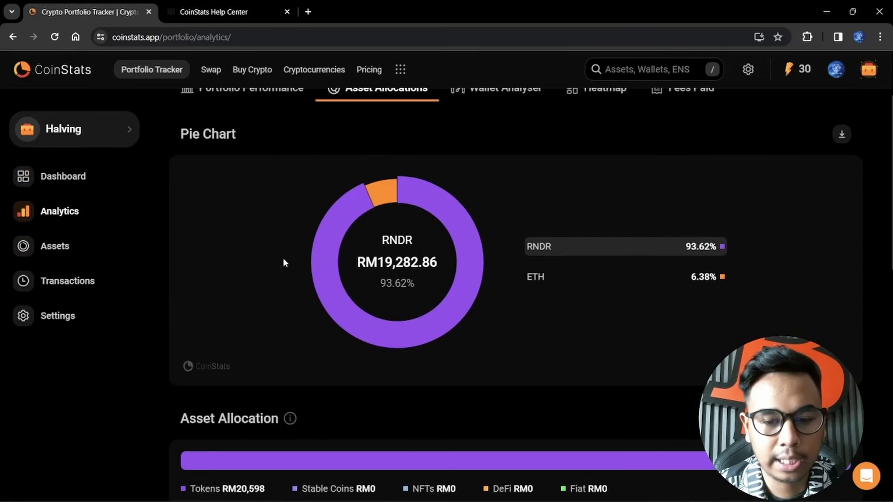
{"action": "scroll", "coordinate": [556, 279], "scroll_direction": "down", "scroll_amount": 2}
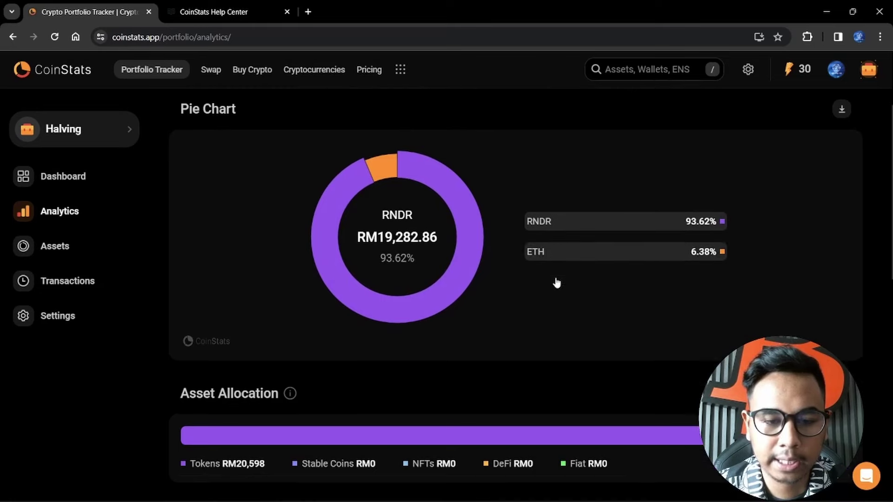
{"action": "scroll", "coordinate": [564, 329], "scroll_direction": "down", "scroll_amount": 2}
{"action": "scroll", "coordinate": [524, 355], "scroll_direction": "up", "scroll_amount": 6}
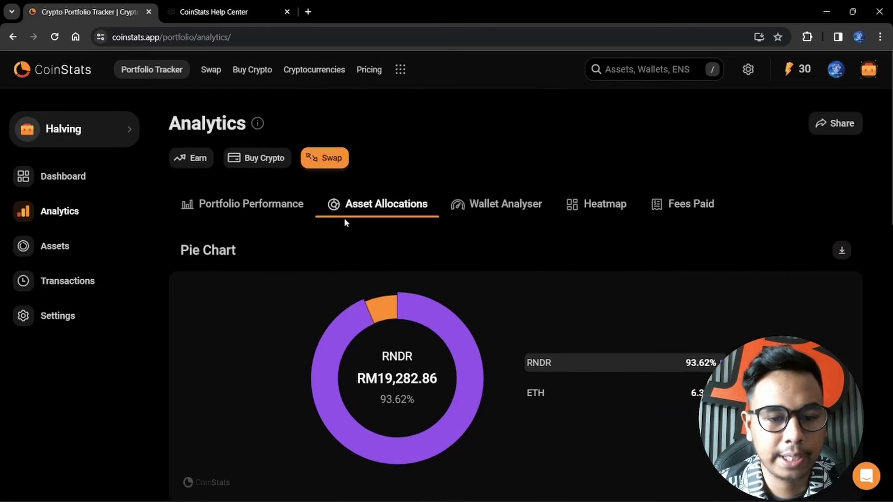
- View the chain activity in Wallet Analyser and inspect the coin tiles in the Heatmap
{"action": "left_click", "coordinate": [498, 216]}
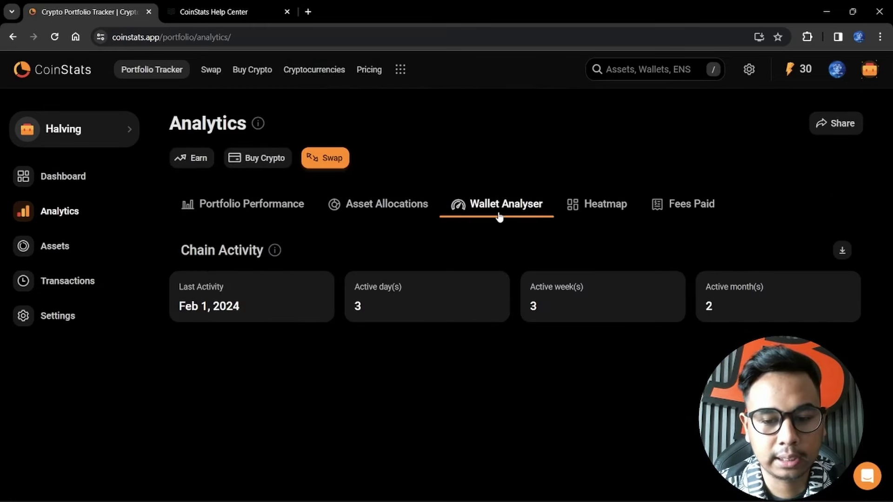
{"action": "left_click", "coordinate": [610, 205]}
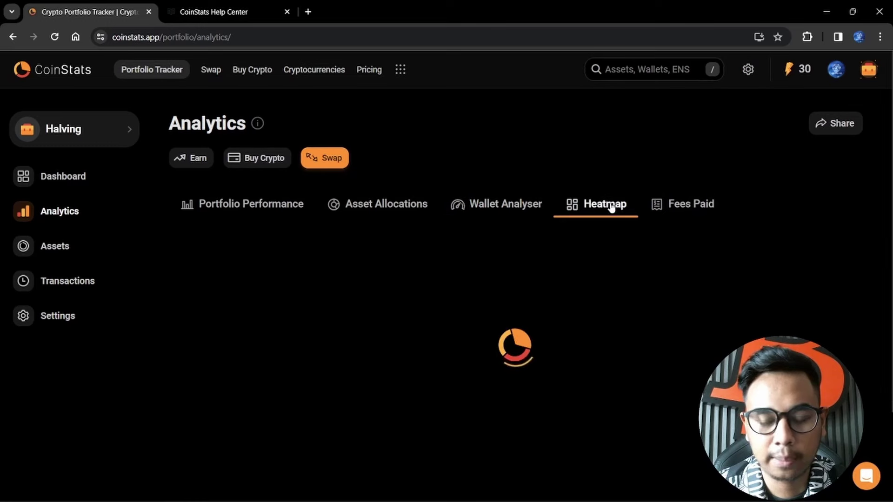
{"action": "scroll", "coordinate": [325, 307], "scroll_direction": "down", "scroll_amount": 1}
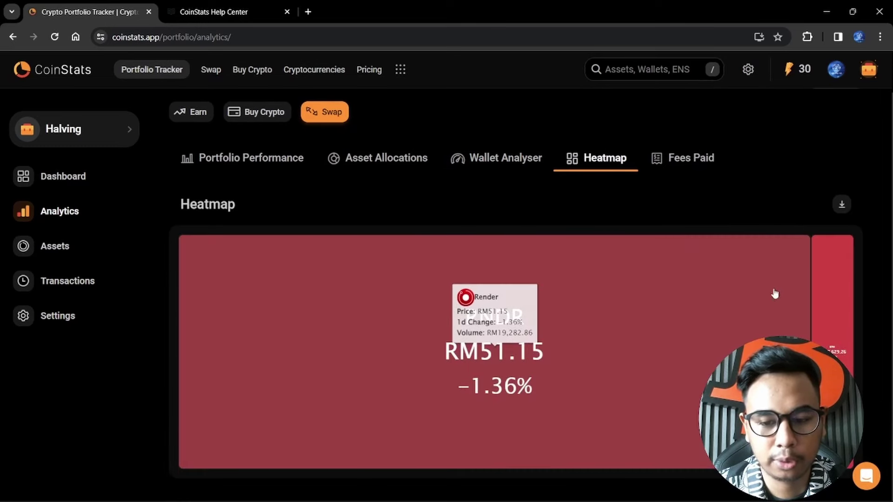
{"action": "mouse_move", "coordinate": [841, 331]}
{"action": "mouse_move", "coordinate": [425, 365]}
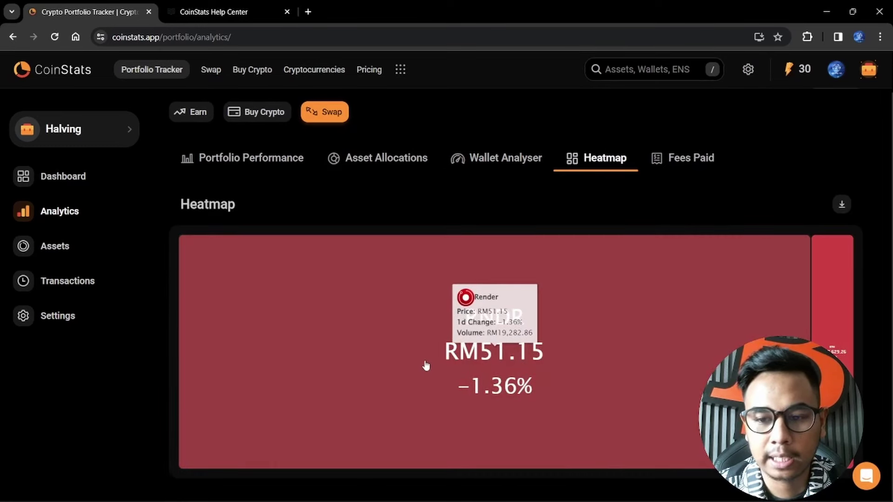
- Return to Portfolio Performance and examine the portfolio value chart and the Portfolio vs Market section
{"action": "left_click", "coordinate": [221, 163]}
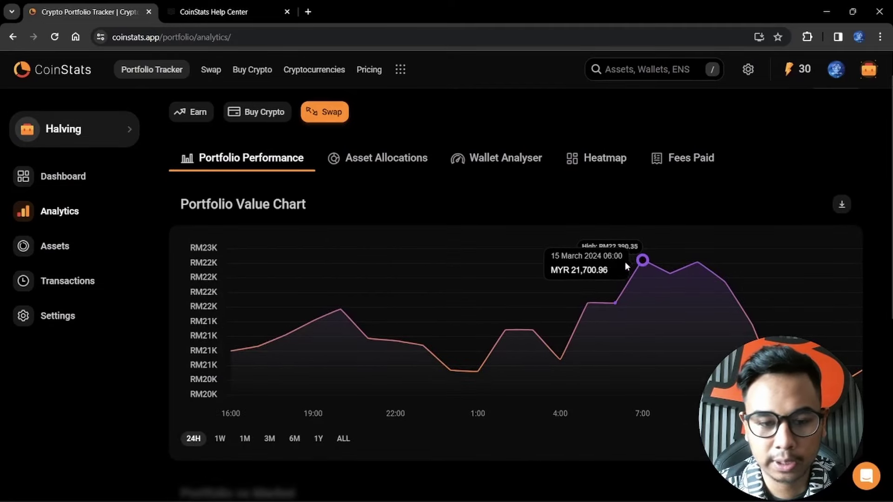
{"action": "scroll", "coordinate": [416, 342], "scroll_direction": "down", "scroll_amount": 1}
{"action": "scroll", "coordinate": [416, 340], "scroll_direction": "down", "scroll_amount": 6}
{"action": "scroll", "coordinate": [674, 306], "scroll_direction": "down", "scroll_amount": 1}
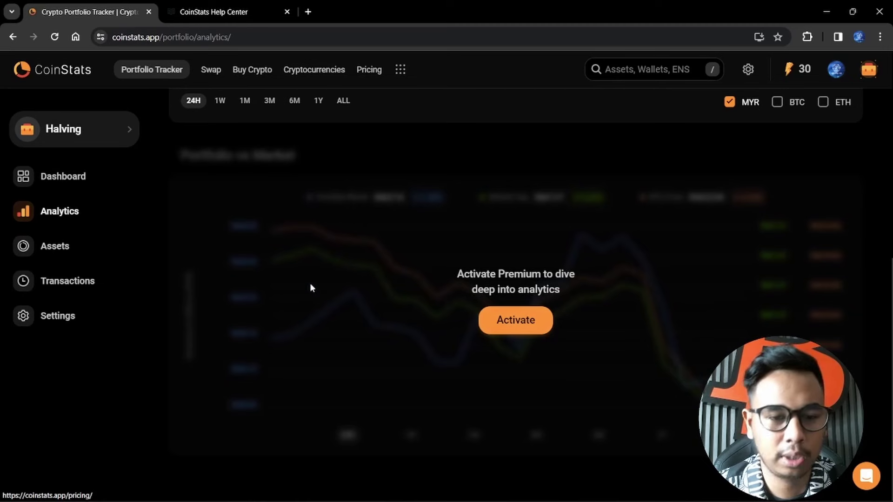
- Look through the portfolio's Assets, Transactions and Settings pages and return to the Dashboard
{"action": "left_click", "coordinate": [69, 246]}
{"action": "left_click", "coordinate": [68, 281]}
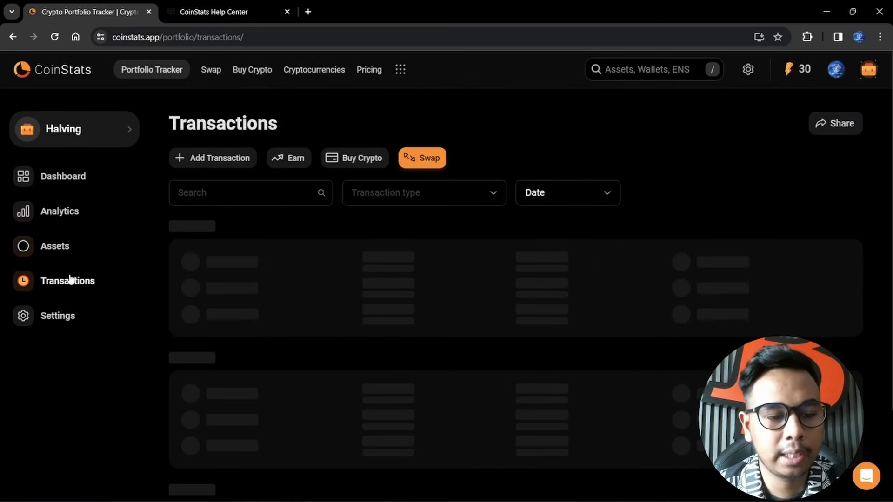
{"action": "left_click", "coordinate": [69, 316]}
{"action": "left_click", "coordinate": [61, 181]}
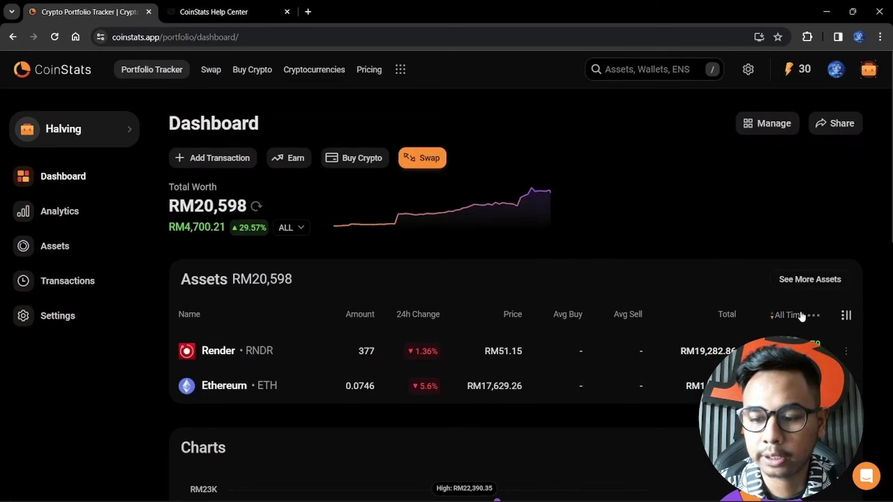
- Re-sort the assets by all-time profit, reload the dashboard page and check the average buy prices and total worth
{"action": "left_click", "coordinate": [801, 315]}
{"action": "left_click", "coordinate": [813, 316]}
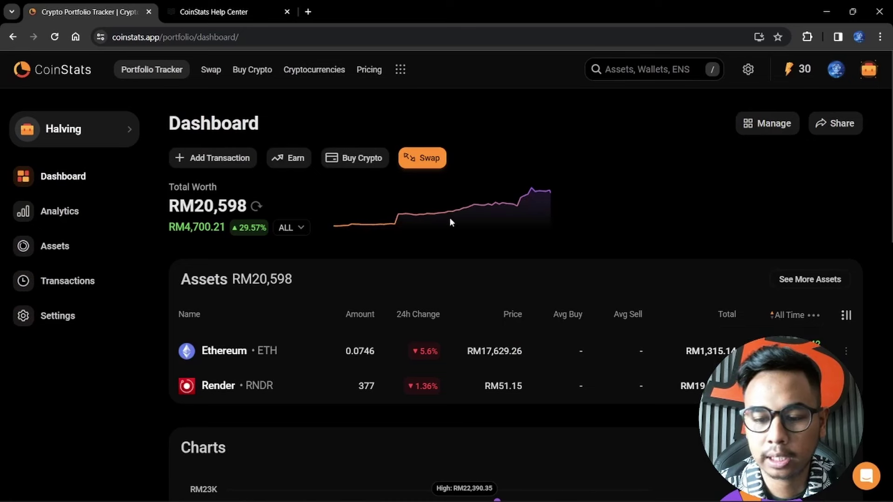
{"action": "left_click", "coordinate": [55, 36]}
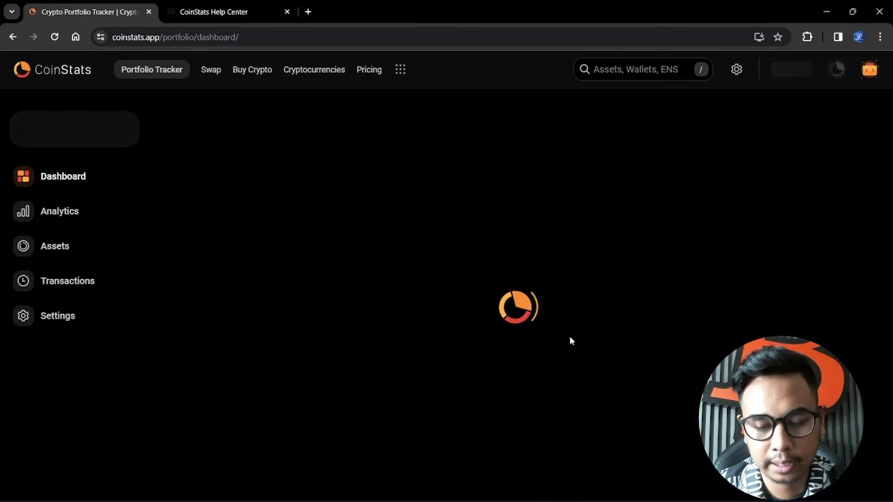
{"action": "scroll", "coordinate": [566, 334], "scroll_direction": "down", "scroll_amount": 3}
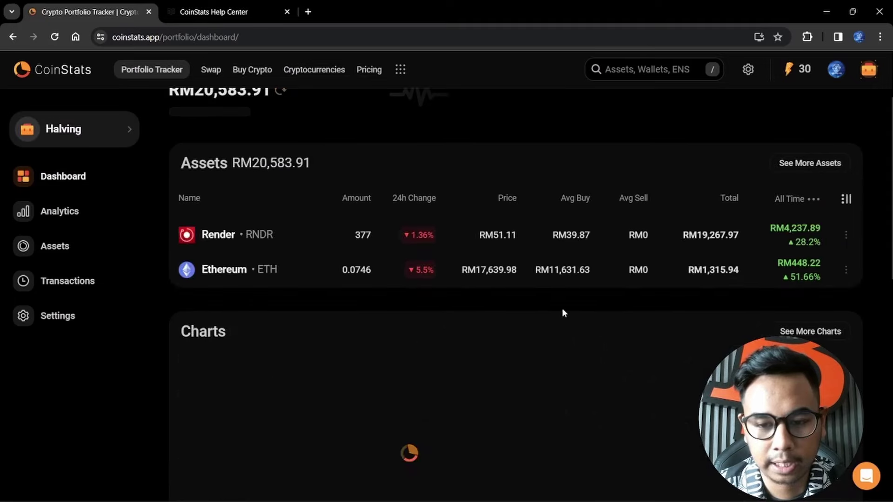
{"action": "scroll", "coordinate": [585, 246], "scroll_direction": "up", "scroll_amount": 1}
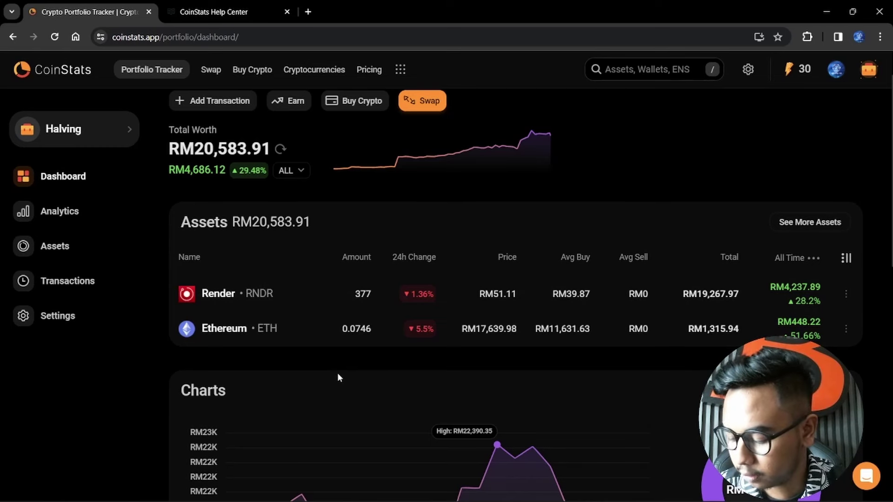
{"action": "scroll", "coordinate": [224, 190], "scroll_direction": "up", "scroll_amount": 2}
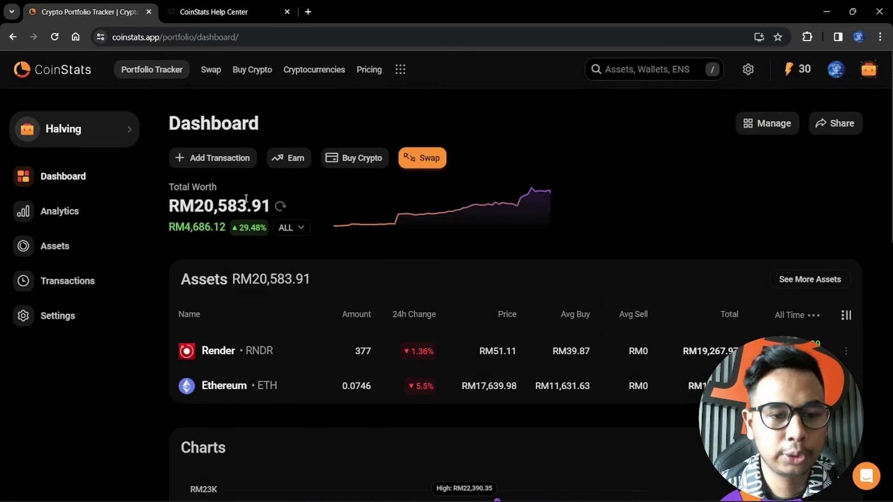
- Start a new Sell transaction in the Halving portfolio with Ethereum (ETH) as the coin
{"action": "left_click", "coordinate": [236, 155]}
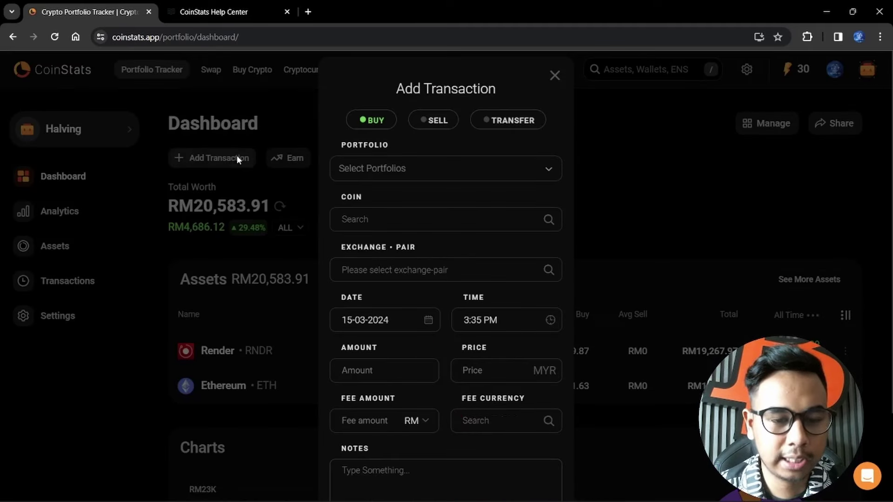
{"action": "left_click", "coordinate": [381, 169]}
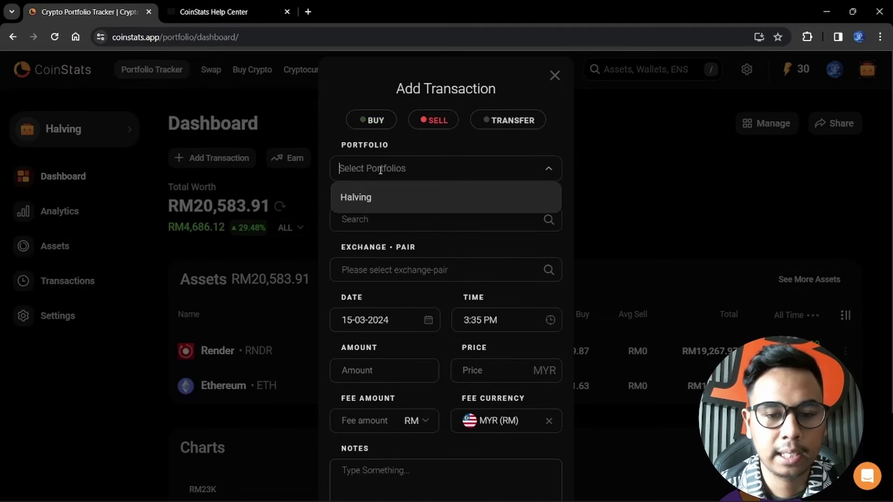
{"action": "left_click", "coordinate": [360, 198]}
{"action": "type", "text": "et"}
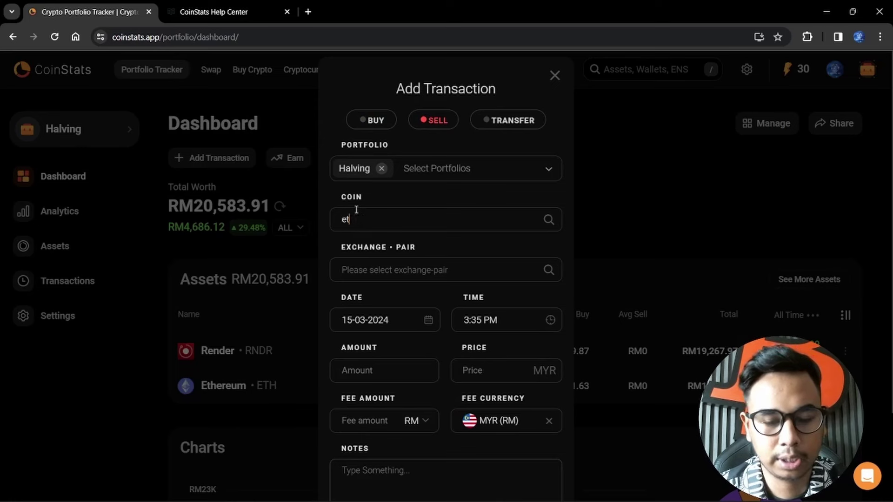
{"action": "type", "text": "h"}
{"action": "left_click", "coordinate": [370, 253]}
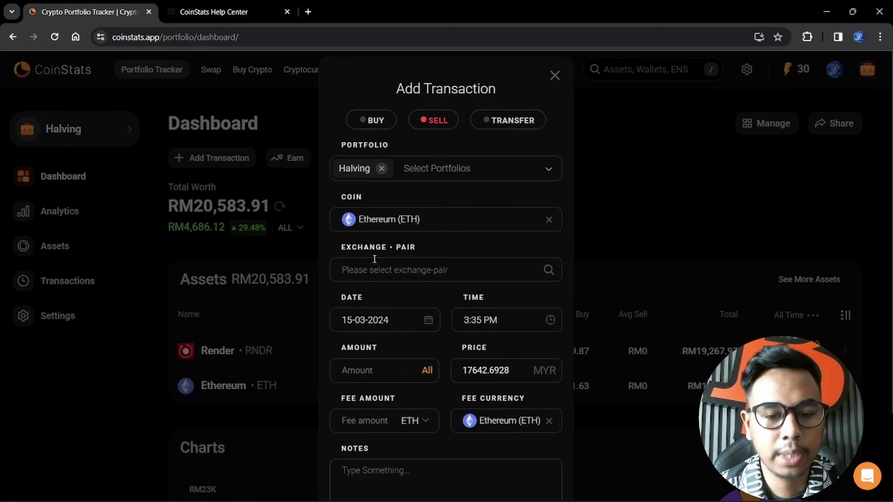
- Set the sale's exchange pair to Kucoin ETH - USDT and its date to 14-03-2024
{"action": "left_click", "coordinate": [371, 261]}
{"action": "type", "text": "kucoin"}
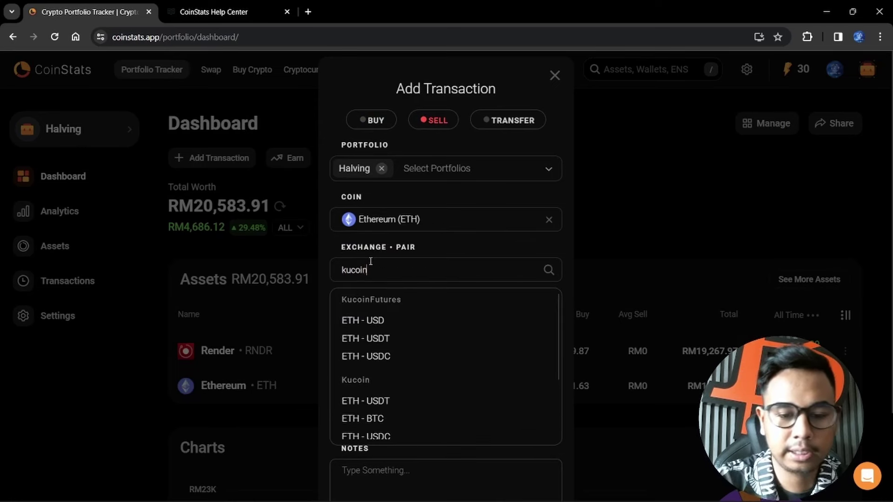
{"action": "left_click", "coordinate": [378, 400]}
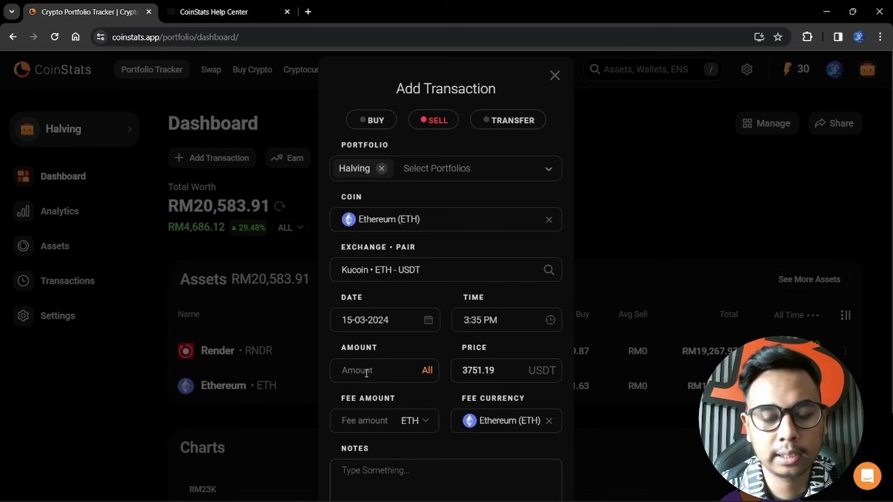
{"action": "left_click", "coordinate": [348, 324]}
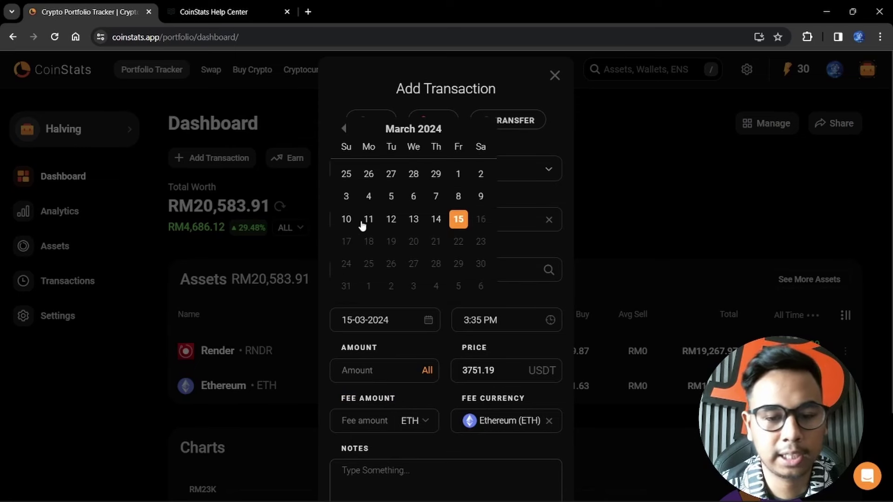
{"action": "left_click", "coordinate": [432, 227]}
- Set the amount sold to 0.02 ETH and submit the transaction
{"action": "left_click", "coordinate": [359, 371]}
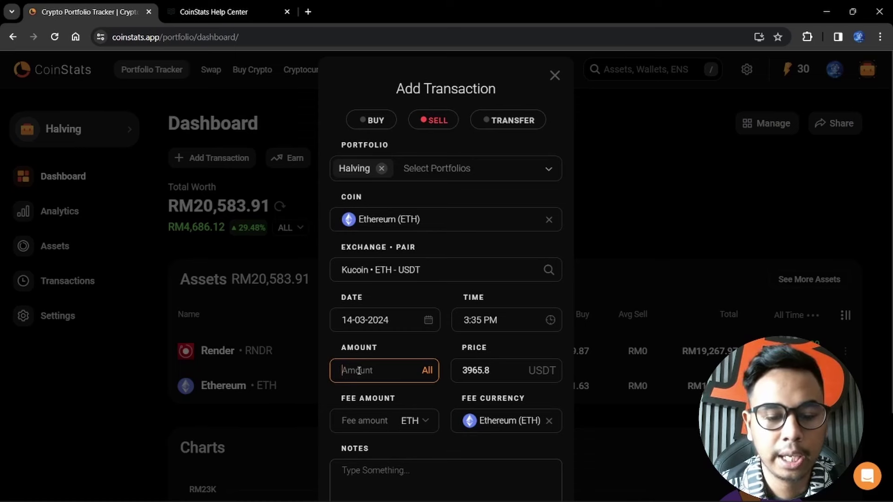
{"action": "type", "text": "0.0746"}
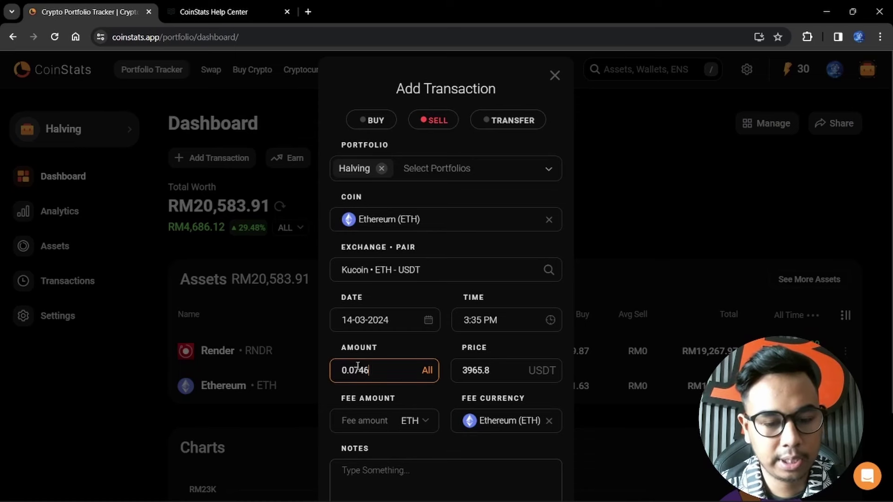
{"action": "left_click_drag", "start_coordinate": [371, 372], "coordinate": [355, 370]}
{"action": "type", "text": "2"}
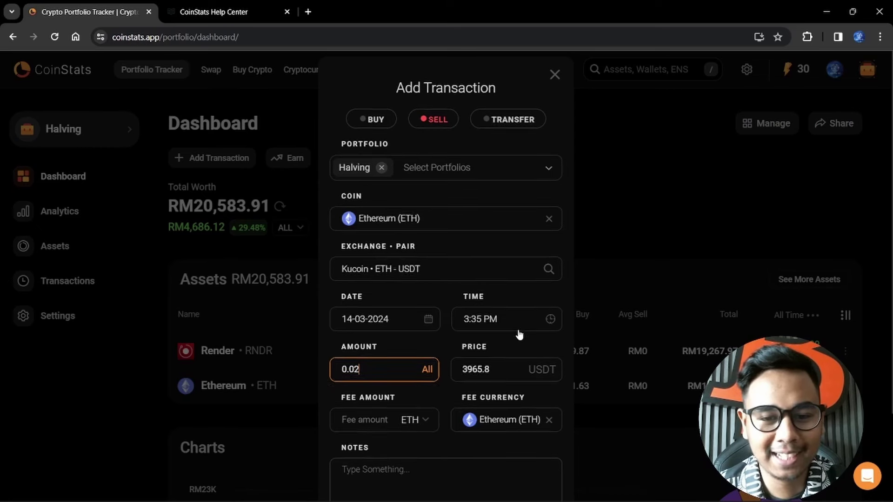
{"action": "scroll", "coordinate": [501, 288], "scroll_direction": "down", "scroll_amount": 2}
{"action": "left_click", "coordinate": [519, 461]}
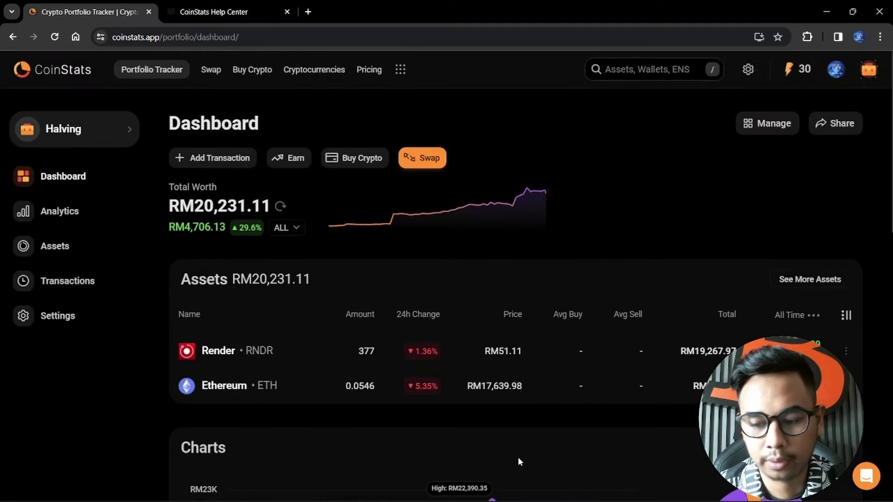
- Check the updated assets on the Dashboard and review the Ethereum sale among the portfolio's Transactions
{"action": "scroll", "coordinate": [544, 395], "scroll_direction": "down", "scroll_amount": 1}
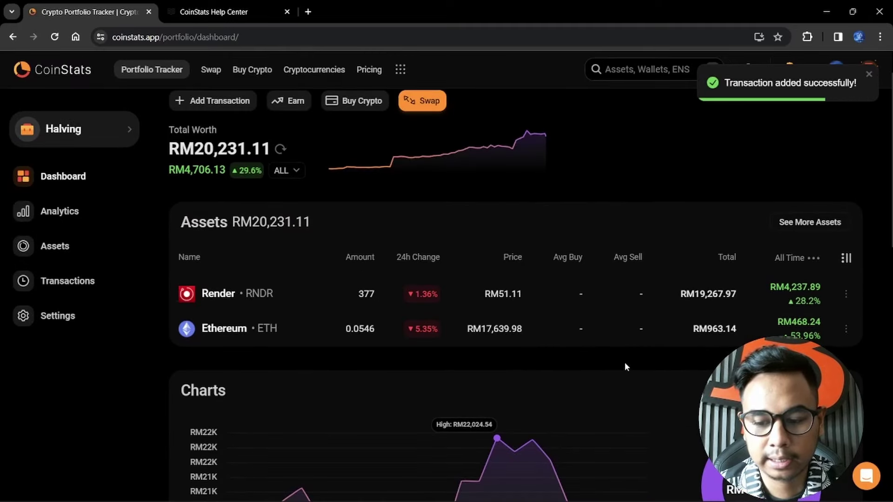
{"action": "scroll", "coordinate": [624, 362], "scroll_direction": "down", "scroll_amount": 2}
{"action": "scroll", "coordinate": [580, 348], "scroll_direction": "up", "scroll_amount": 2}
{"action": "left_click", "coordinate": [60, 284]}
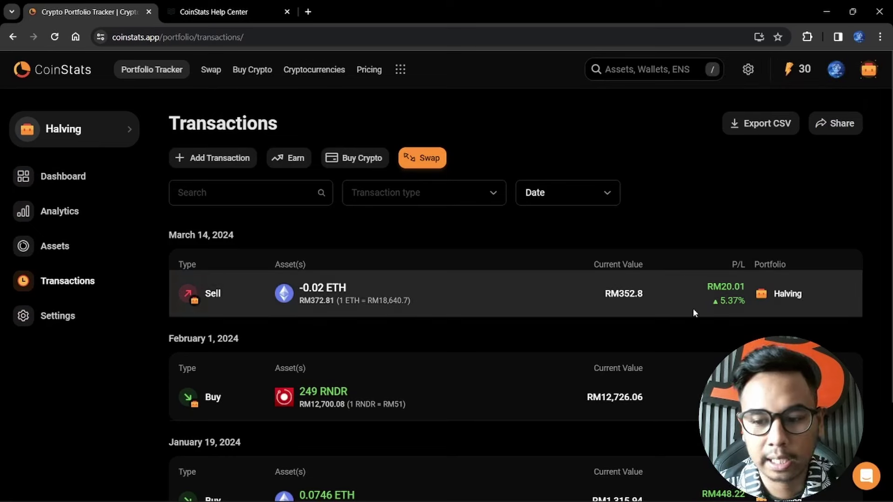
{"action": "scroll", "coordinate": [478, 295], "scroll_direction": "down", "scroll_amount": 3}
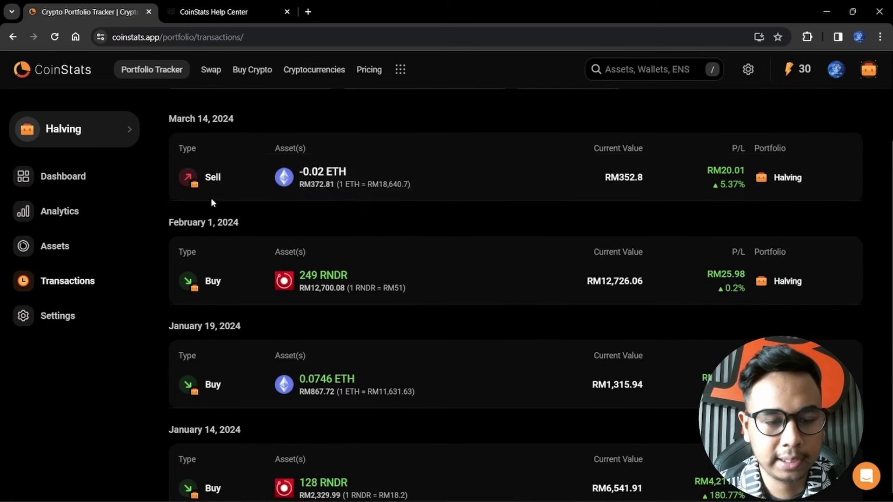
{"action": "scroll", "coordinate": [207, 297], "scroll_direction": "up", "scroll_amount": 3}
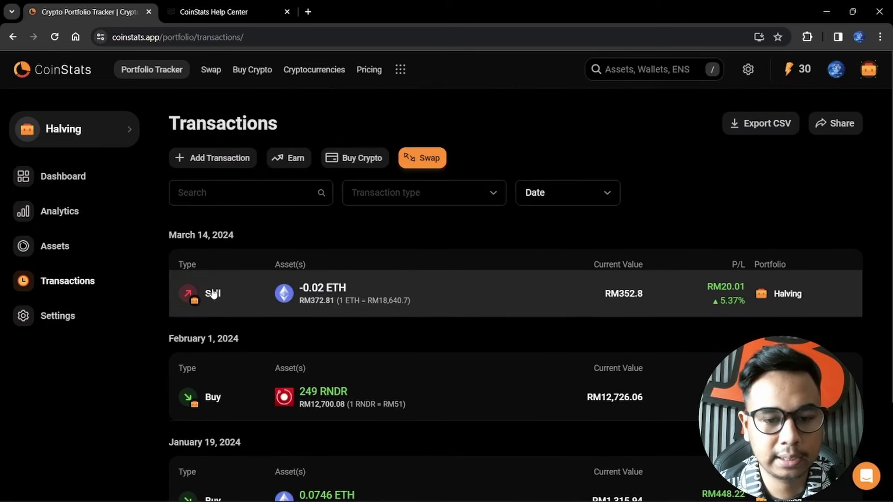